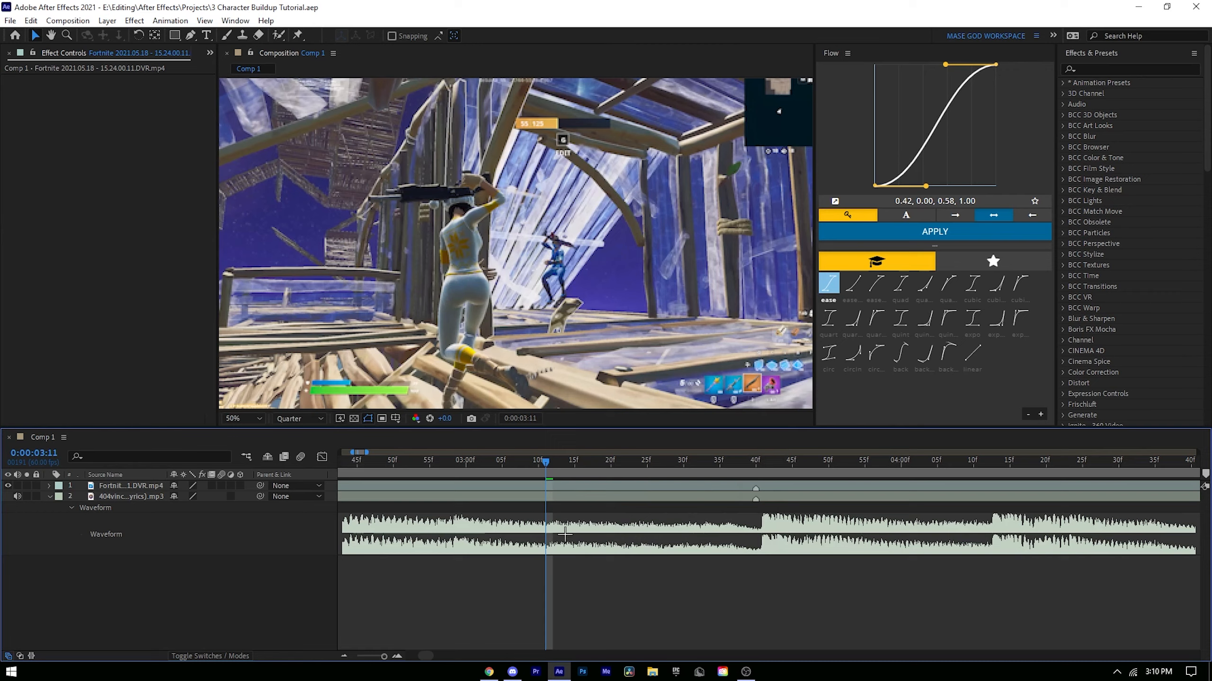
# Step: Apply the animation preset "Perfect Overedit Velocity Mase" to the Fortnite clip at 0:00:03:11
pyautogui.rightClick(567, 574)
pyautogui.click(545, 575)
pyautogui.click(537, 486)
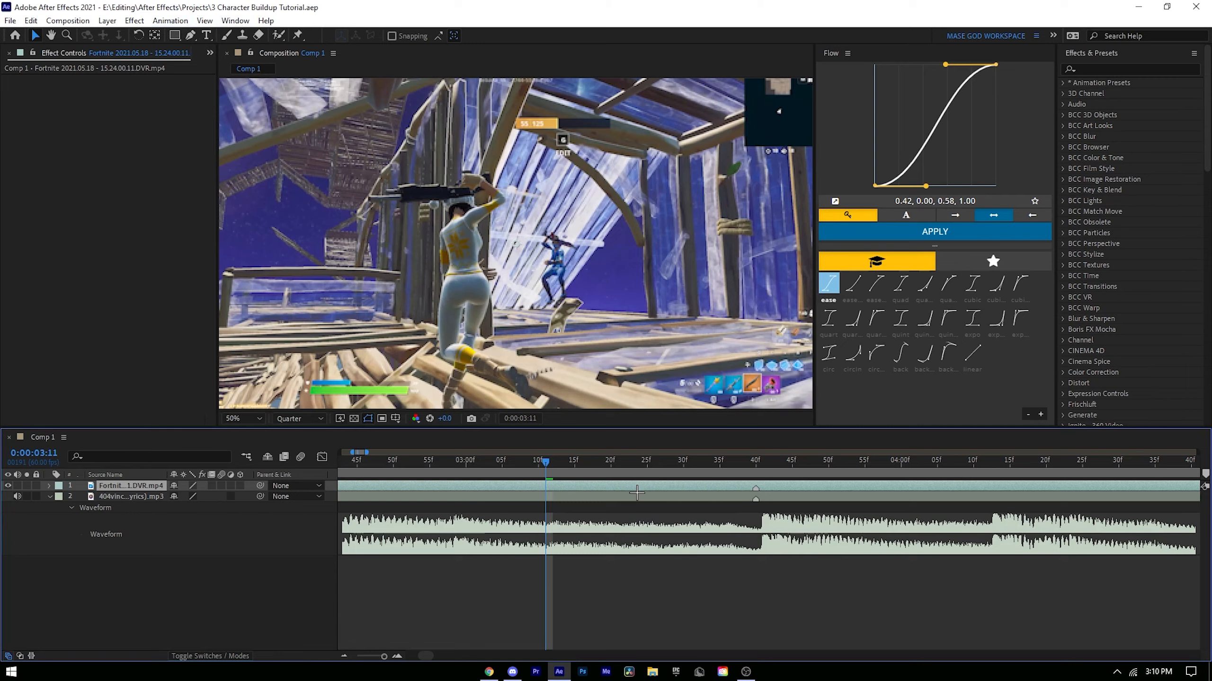
pyautogui.click(170, 21)
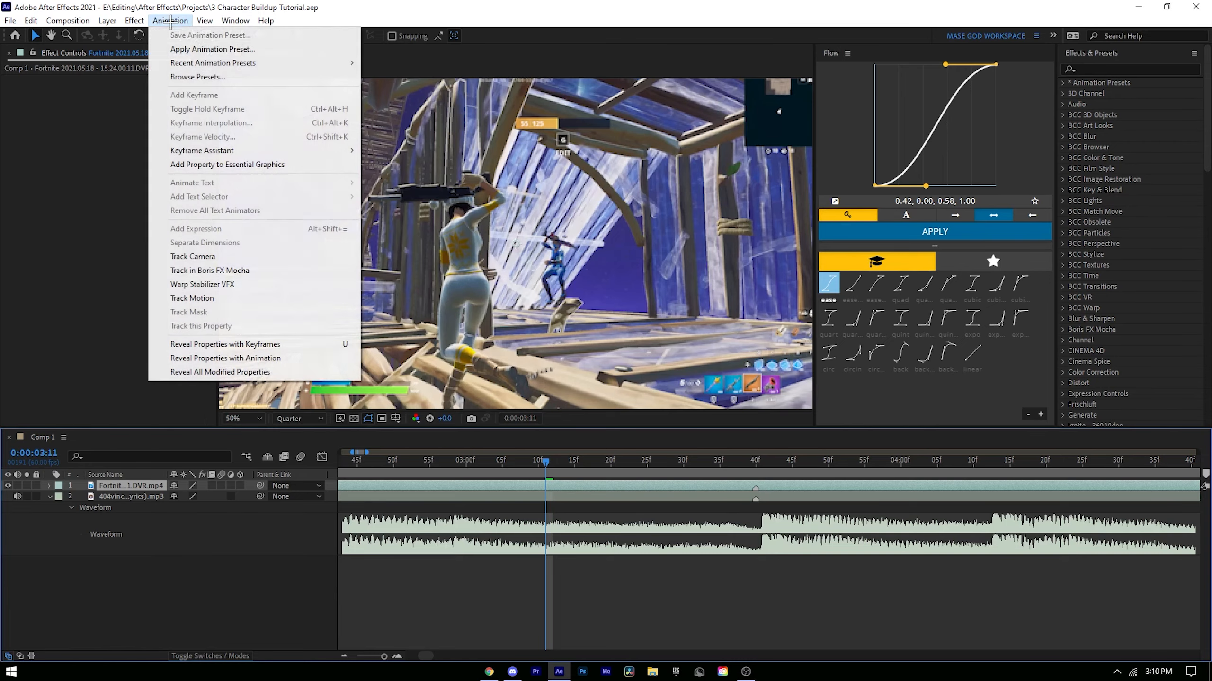
pyautogui.click(217, 49)
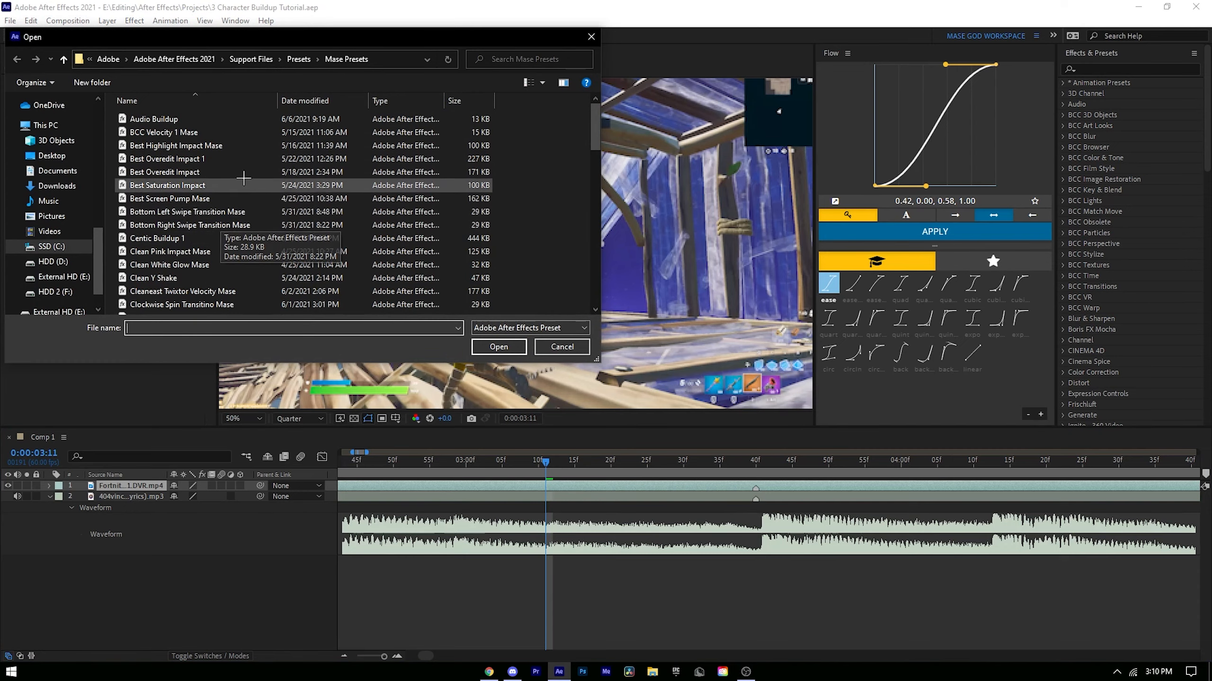
pyautogui.scroll(-2, 233, 159)
pyautogui.scroll(-5, 245, 263)
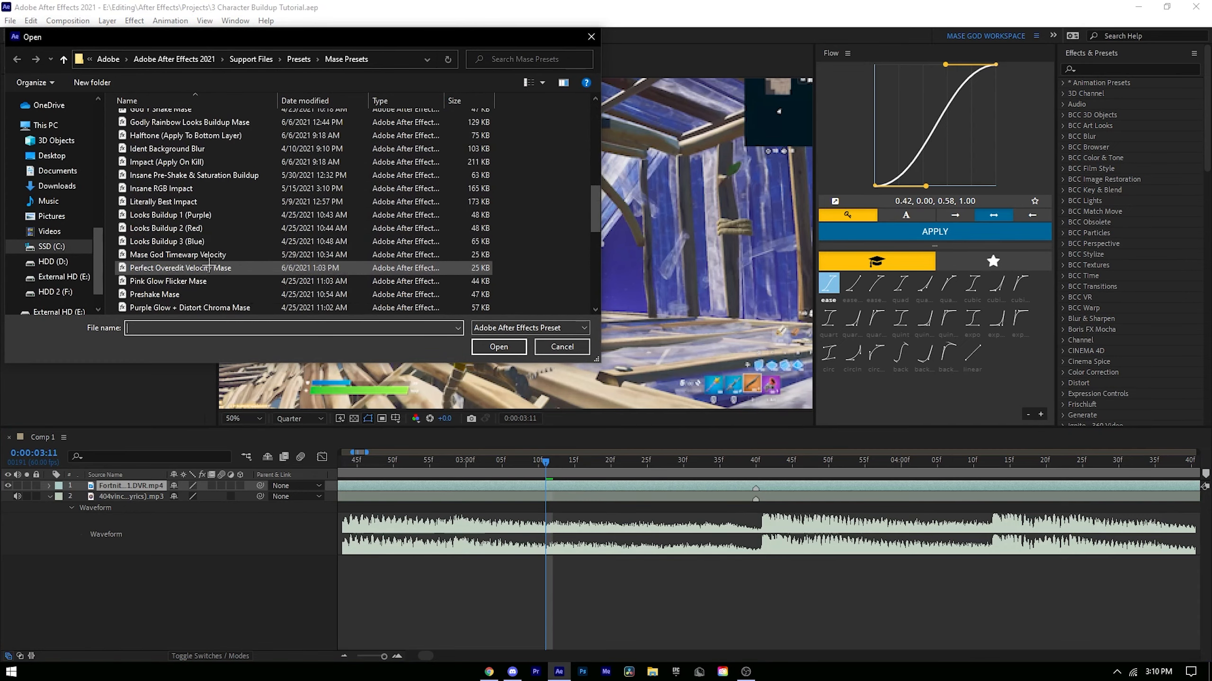
pyautogui.click(234, 267)
pyautogui.doubleClick(269, 267)
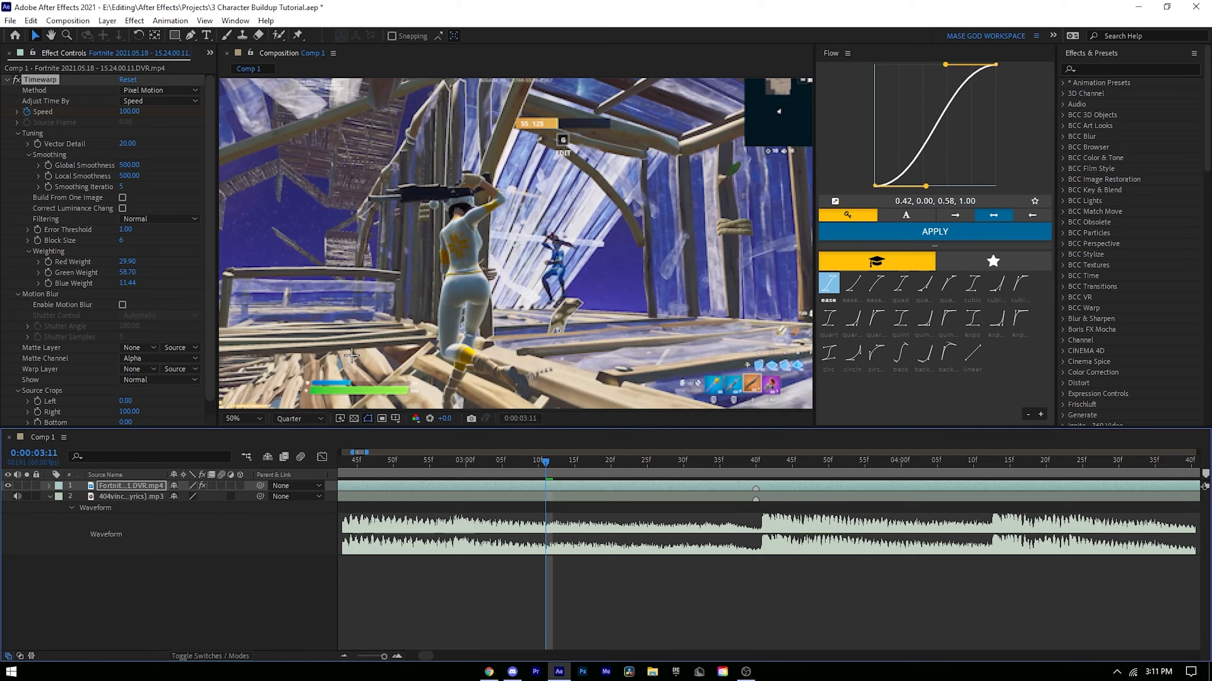
# Step: Reveal the clip's Timewarp Speed keyframes and shift them all earlier together so the fifth one lands on the beat marker at 0:00:03:40
pyautogui.click(560, 487)
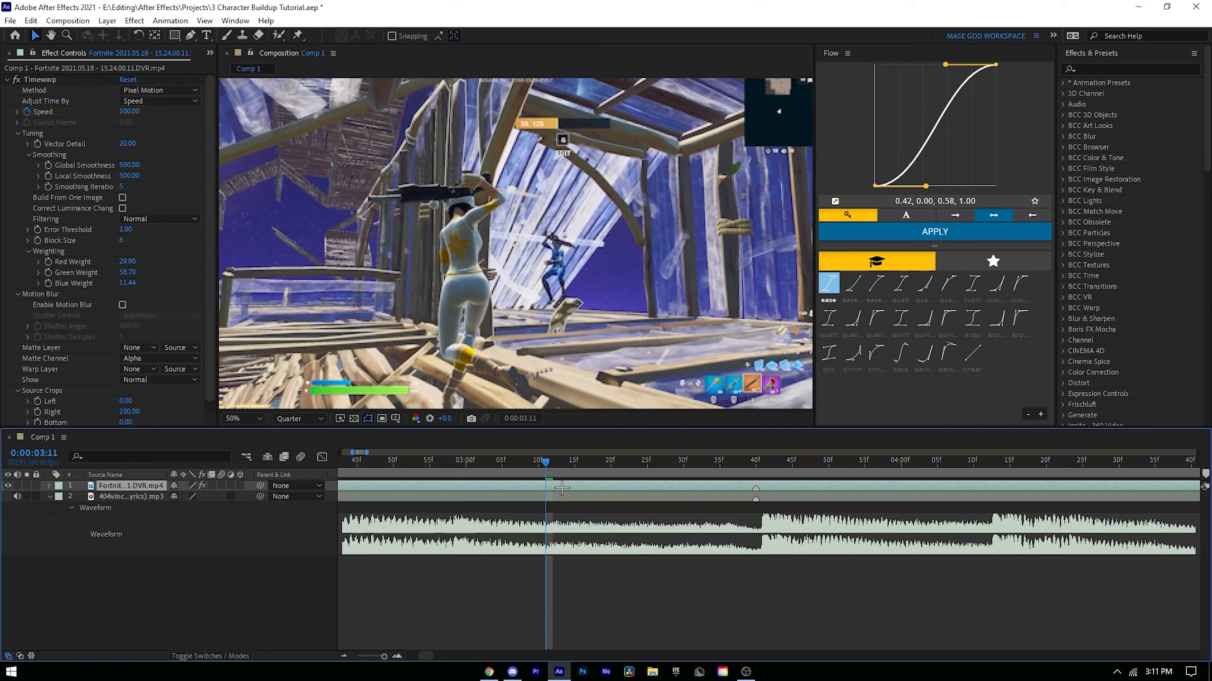
pyautogui.press('u')
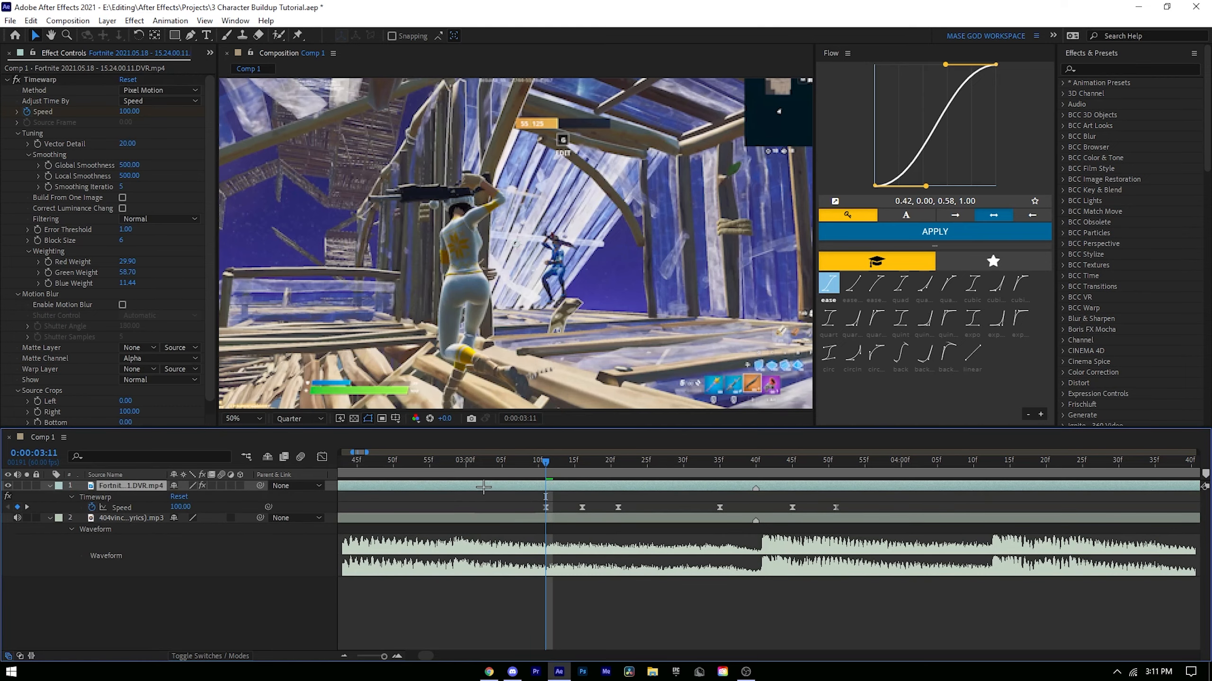
pyautogui.click(755, 462)
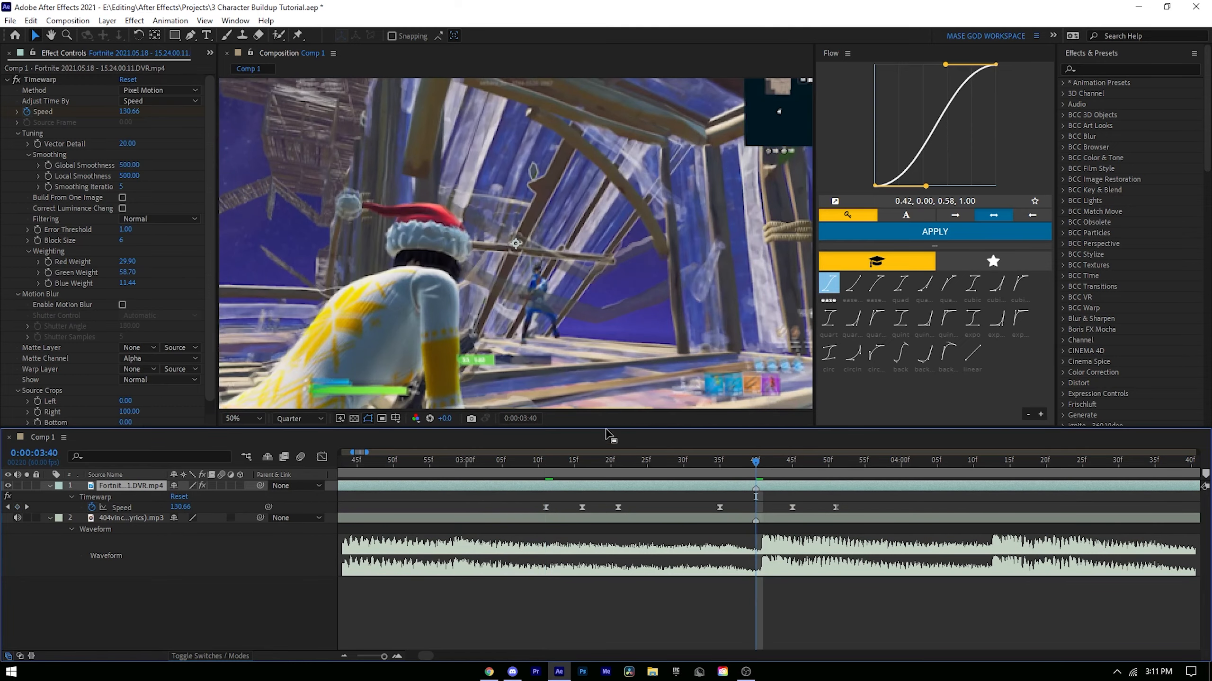
pyautogui.moveTo(516, 501); pyautogui.dragTo(897, 513)
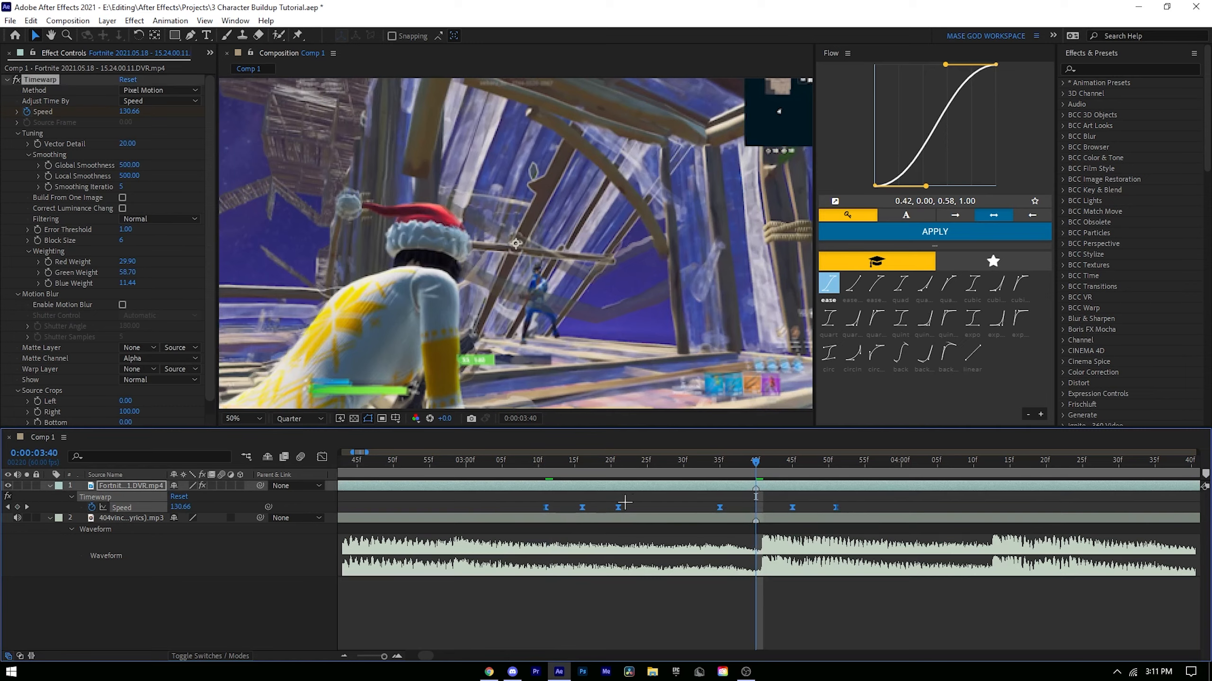
pyautogui.moveTo(792, 508); pyautogui.dragTo(758, 516)
pyautogui.click(759, 499)
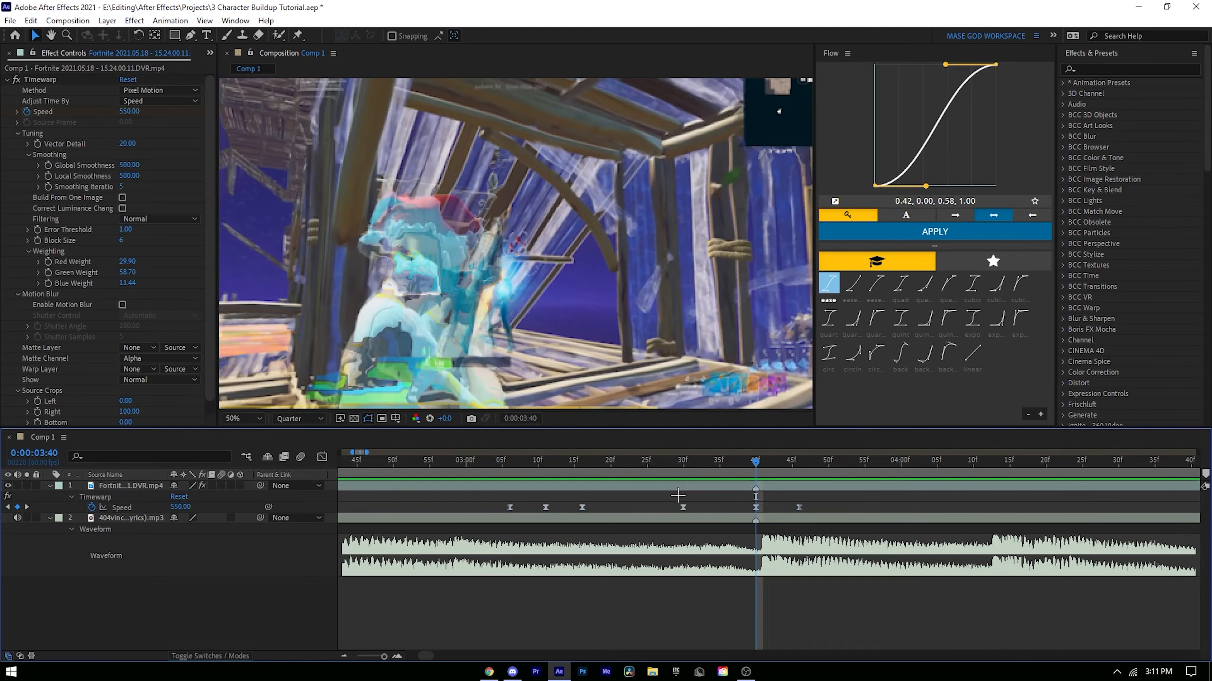
# Step: Examine the speed and frame at each Timewarp keyframe from 0:00:03:06 to 0:00:03:46
pyautogui.click(509, 465)
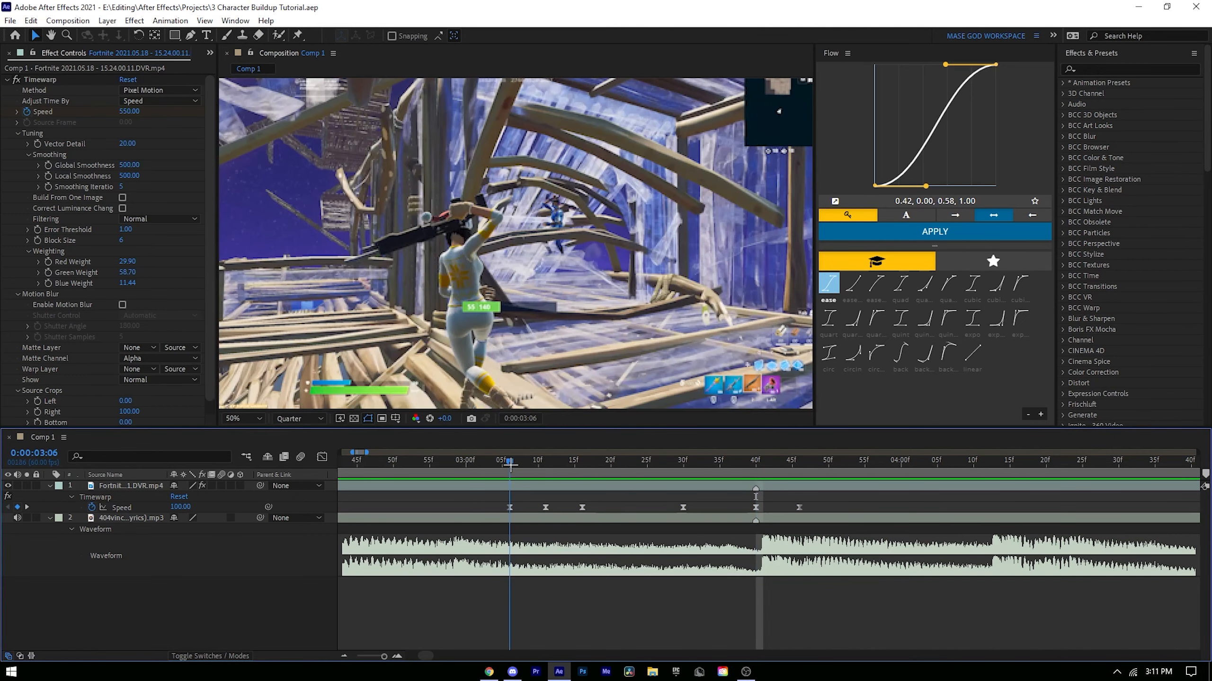
pyautogui.click(546, 462)
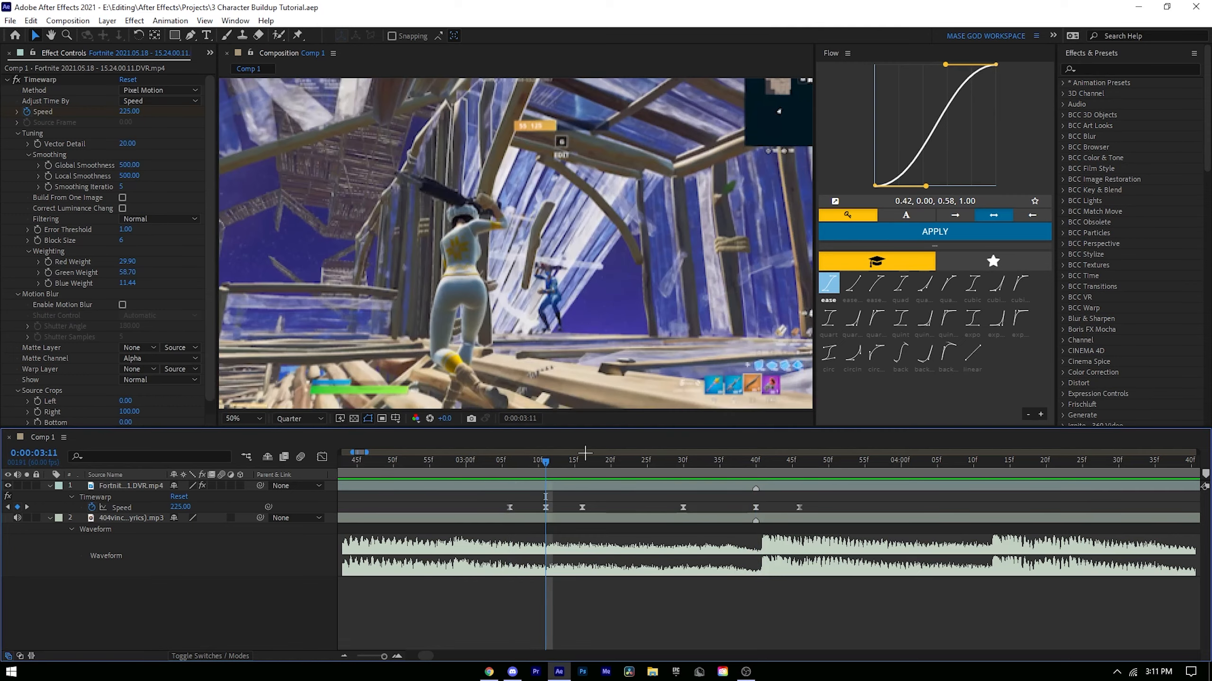
pyautogui.press('pageup')
pyautogui.press('pageup')
pyautogui.press('pageup')
pyautogui.press('pageup')
pyautogui.press('pageup')
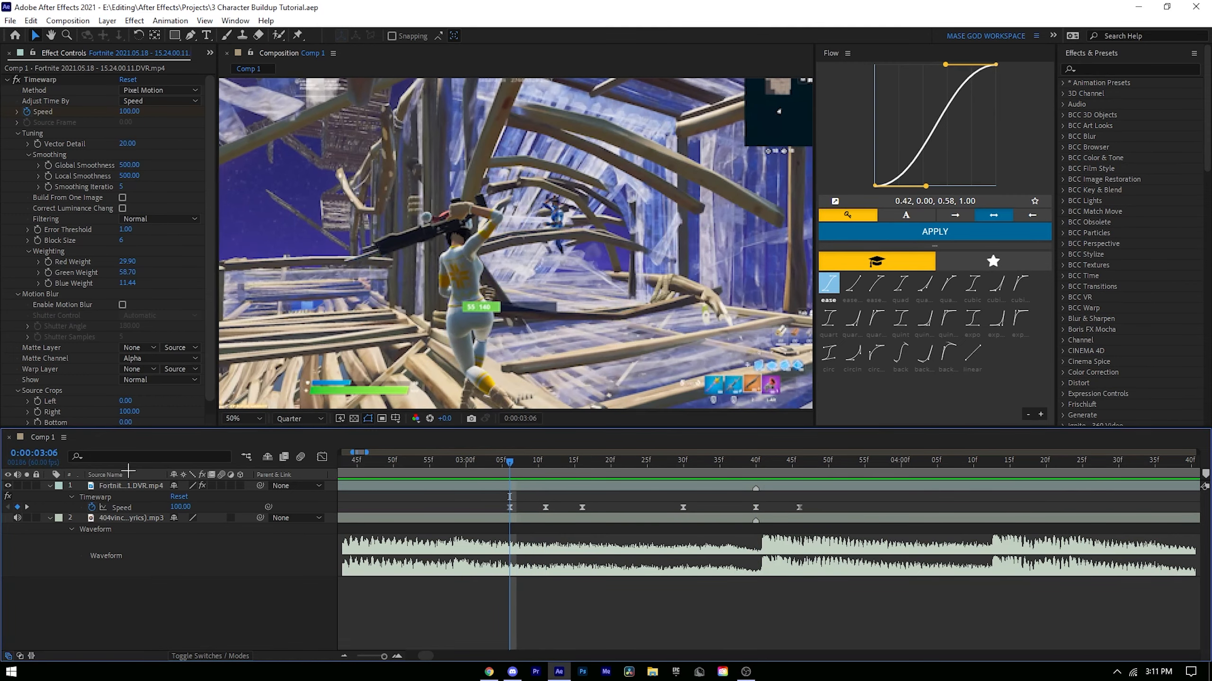
pyautogui.click(547, 469)
pyautogui.press('pagedown')
pyautogui.press('pagedown')
pyautogui.press('pagedown')
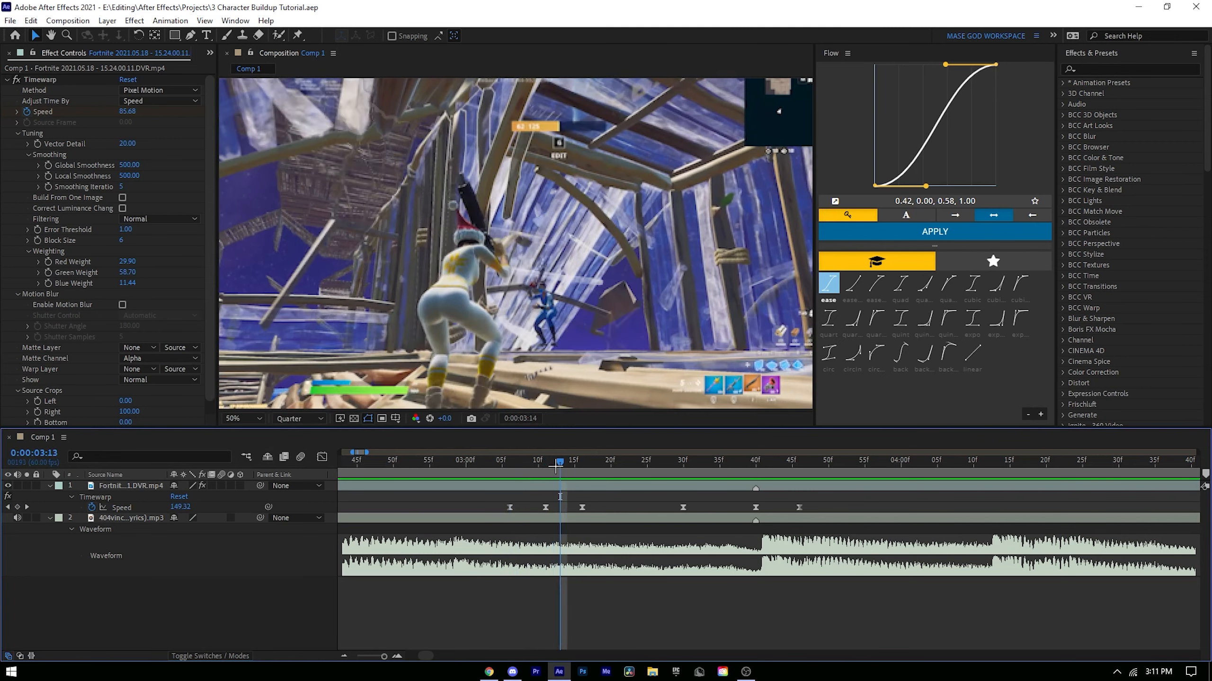
pyautogui.click(547, 461)
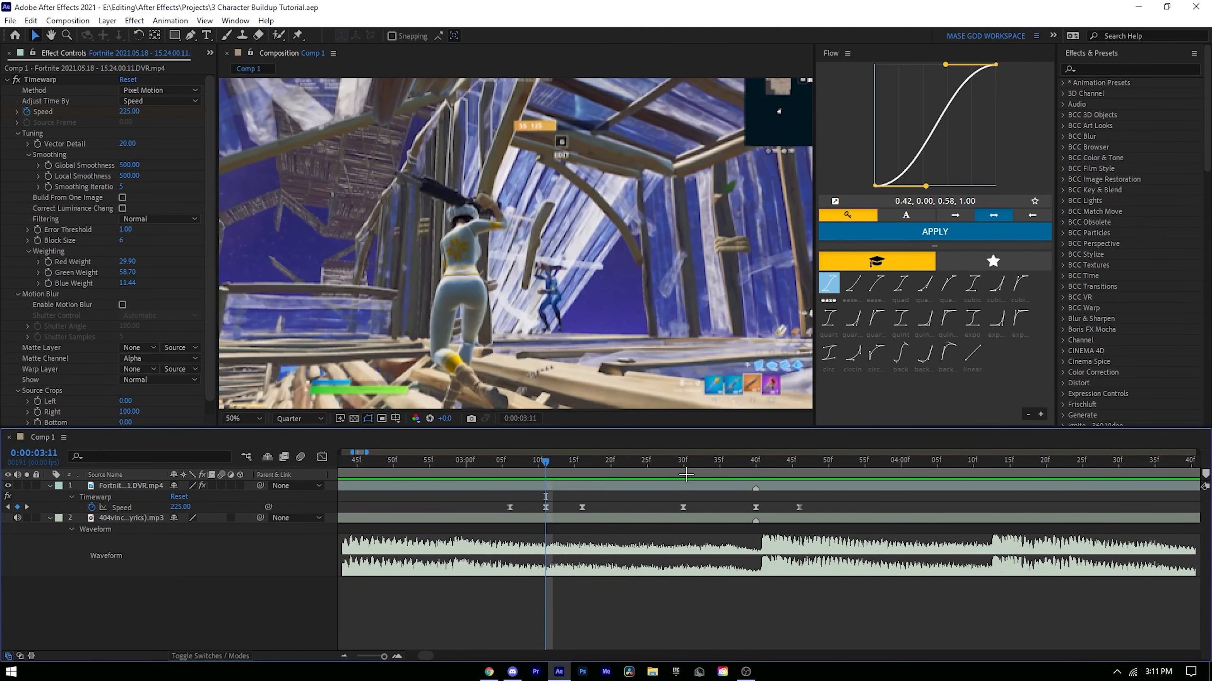
pyautogui.click(683, 461)
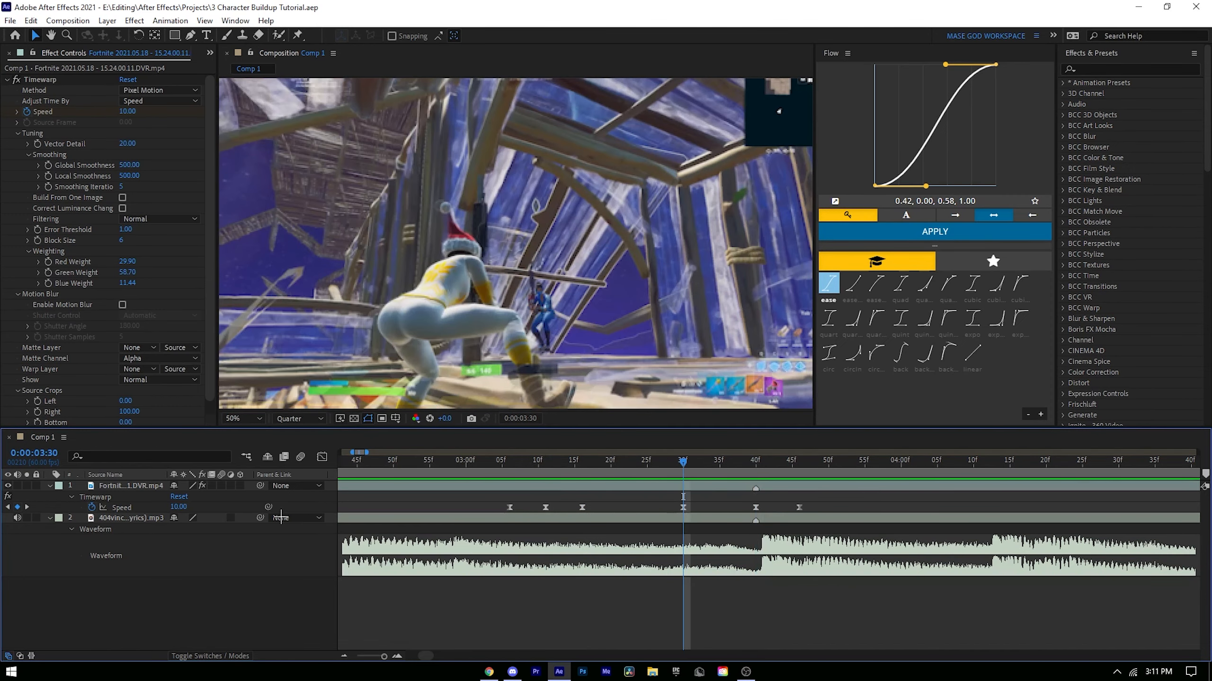
pyautogui.click(582, 460)
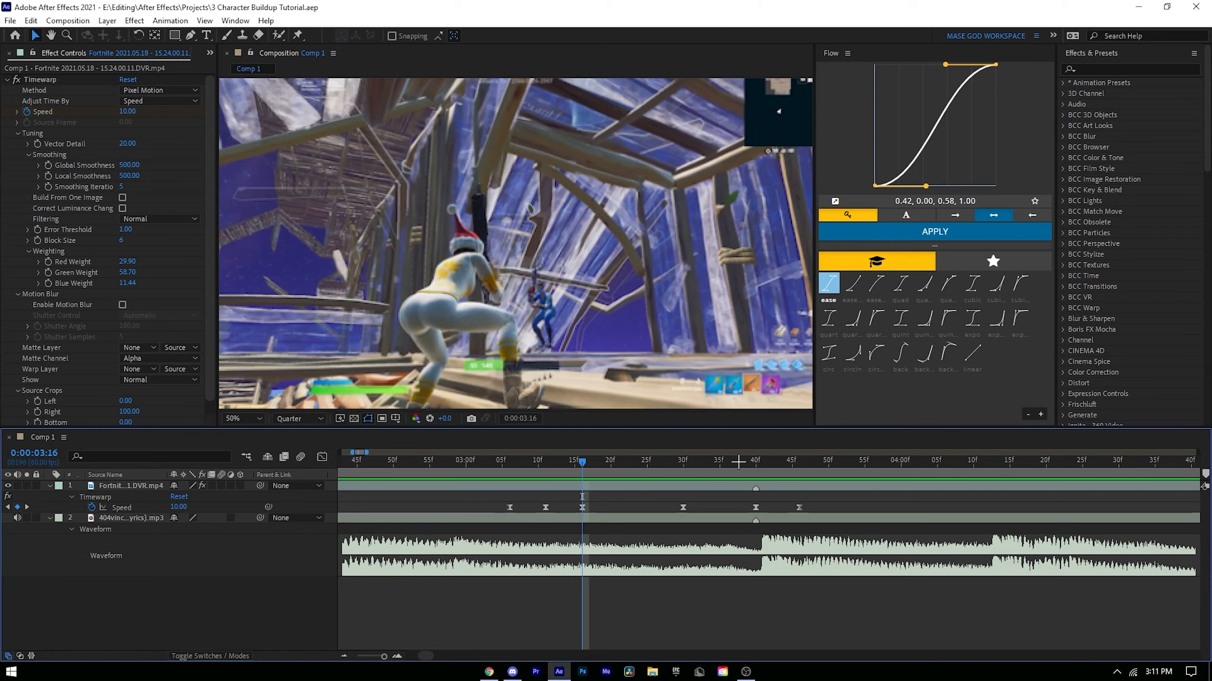
pyautogui.click(755, 461)
pyautogui.click(798, 461)
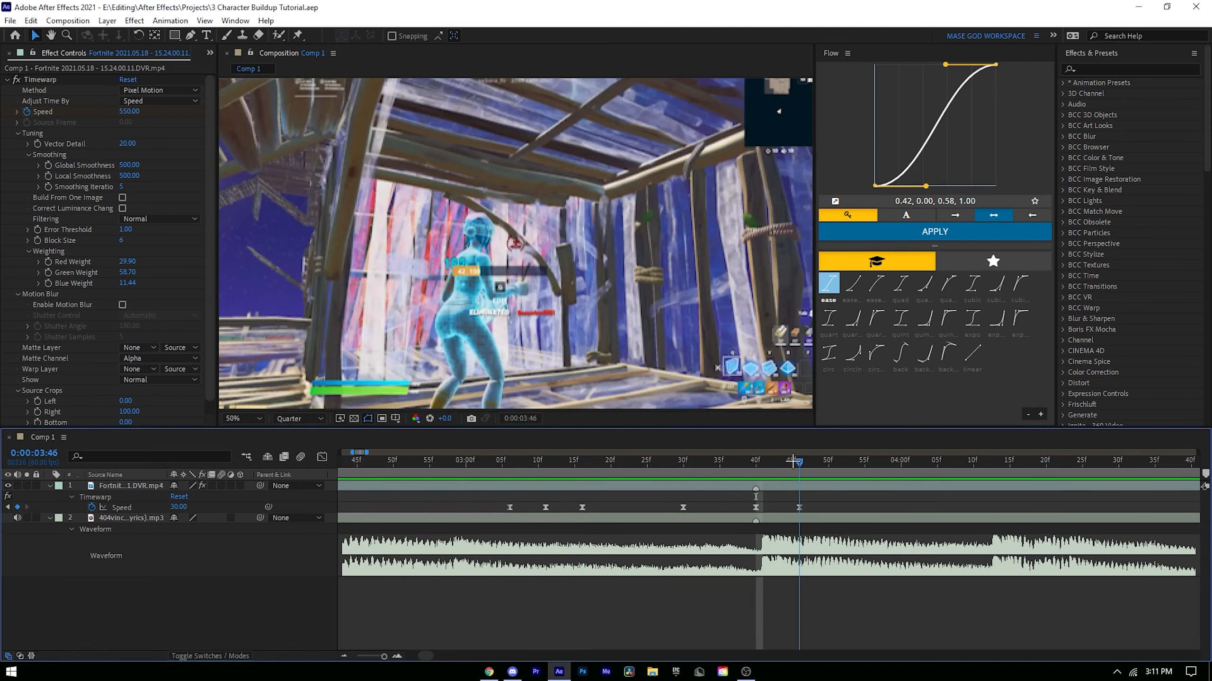
# Step: Fit the frame to the viewer and play back the velocity section starting from about 0:00:02:53
pyautogui.moveTo(483, 461); pyautogui.dragTo(429, 461)
pyautogui.click(486, 486)
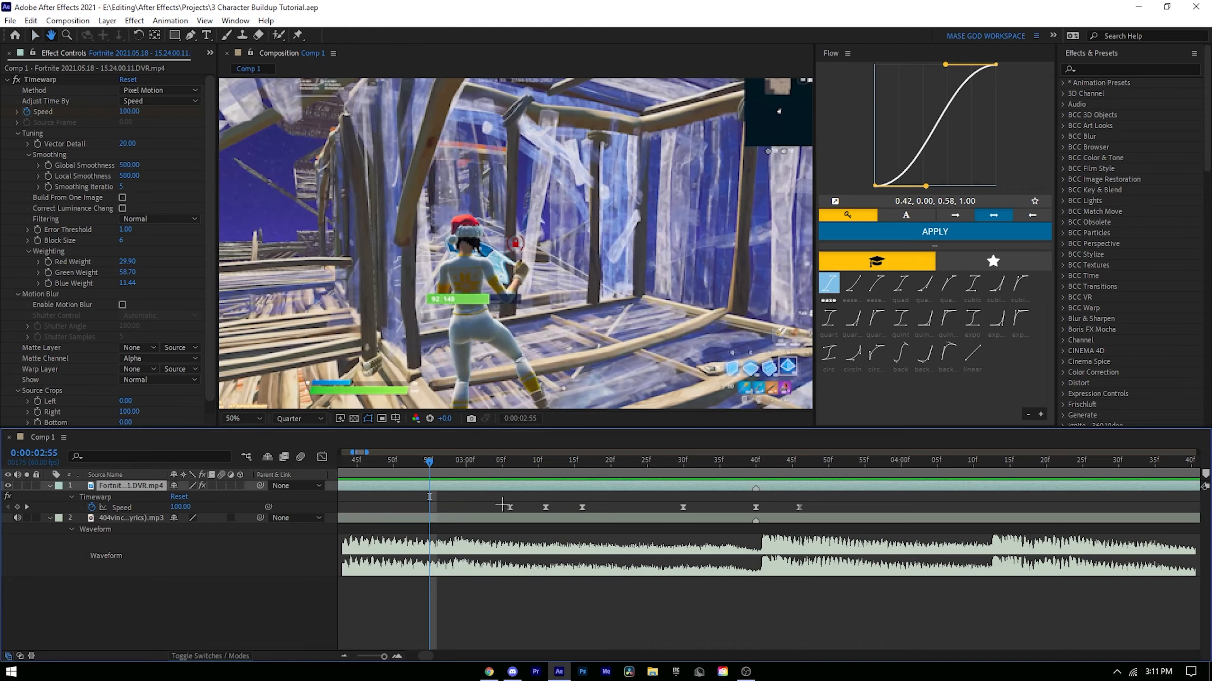
pyautogui.press('space')
pyautogui.click(245, 416)
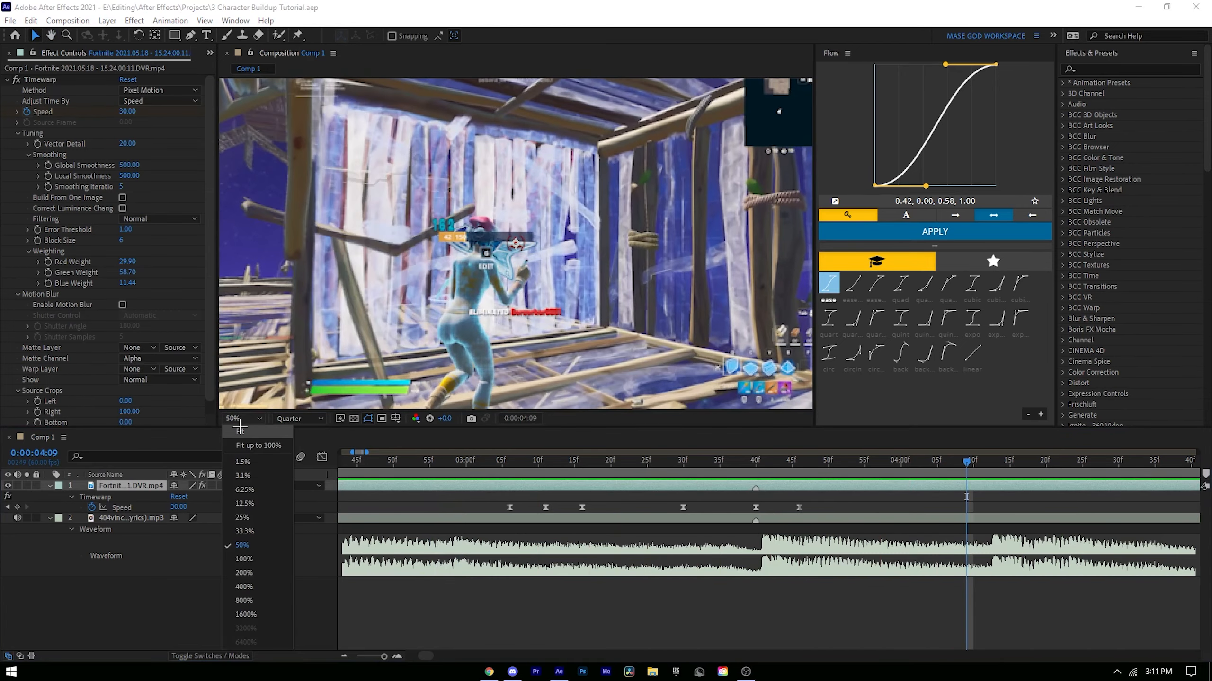
pyautogui.click(238, 430)
pyautogui.click(415, 460)
pyautogui.press('space')
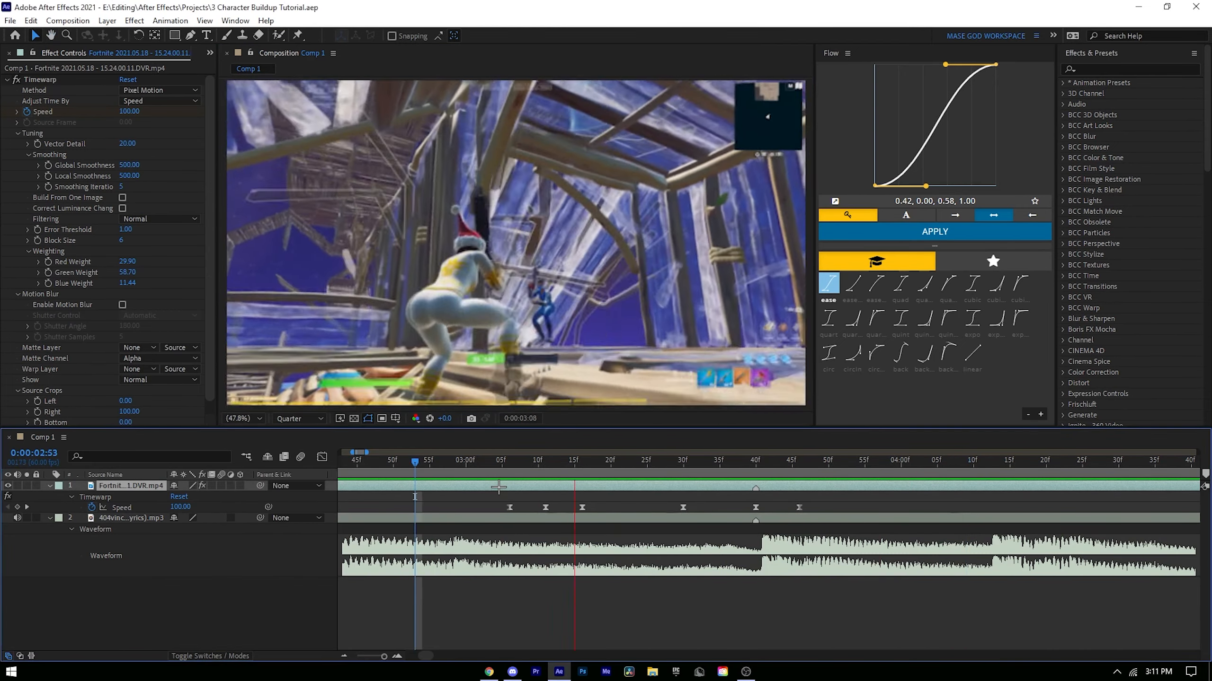
# Step: Split the Fortnite clip at the second Speed keyframe, 0:00:03:11, and again at the beat marker, 0:00:03:40
pyautogui.click(544, 461)
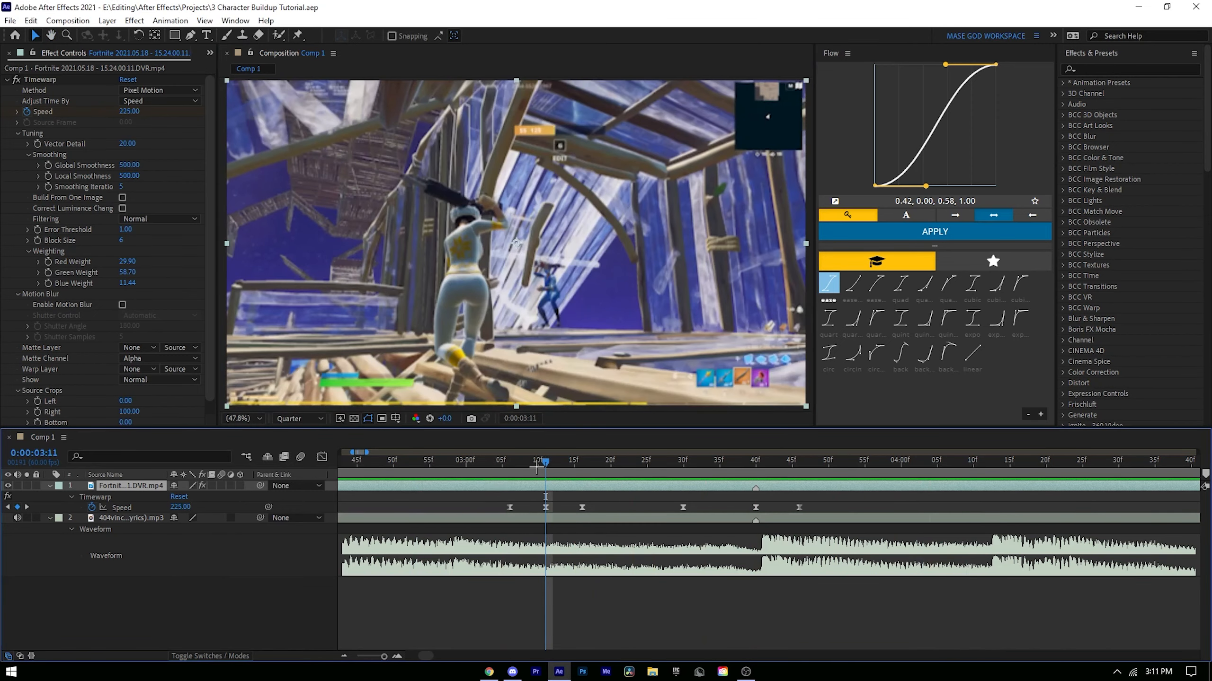
pyautogui.press('XF86AudioLowerVolume')
pyautogui.hotkey('ctrl', 'shift', 'd')
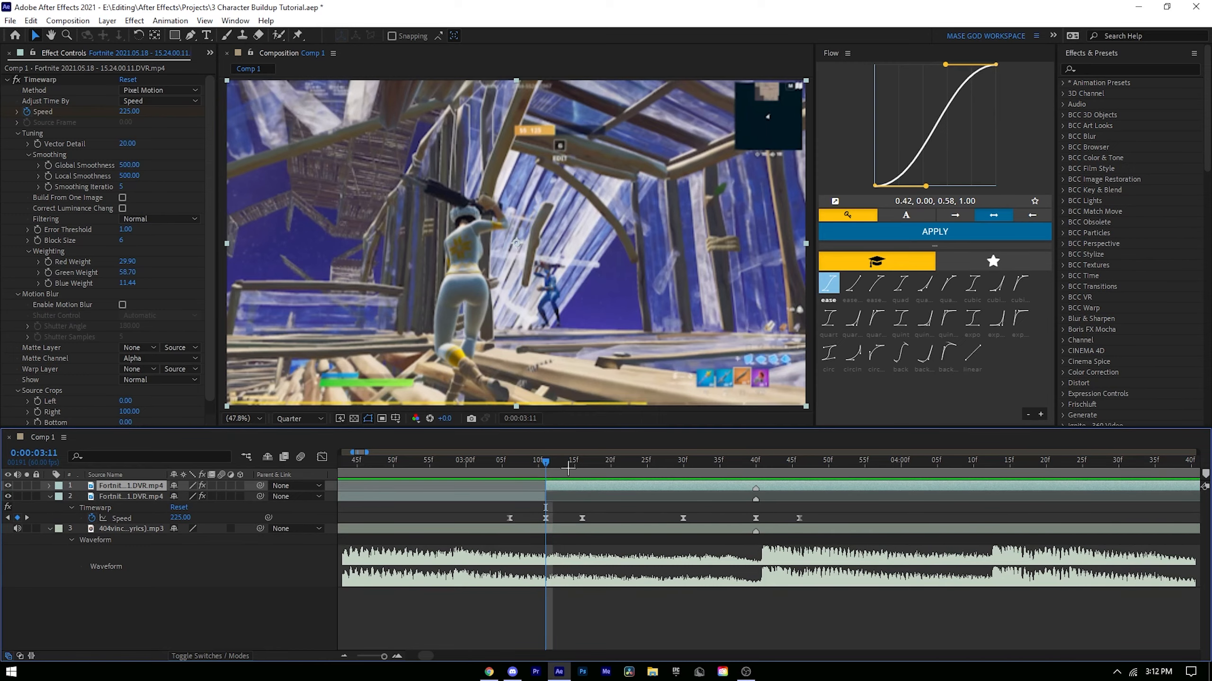
pyautogui.moveTo(568, 460); pyautogui.dragTo(759, 452)
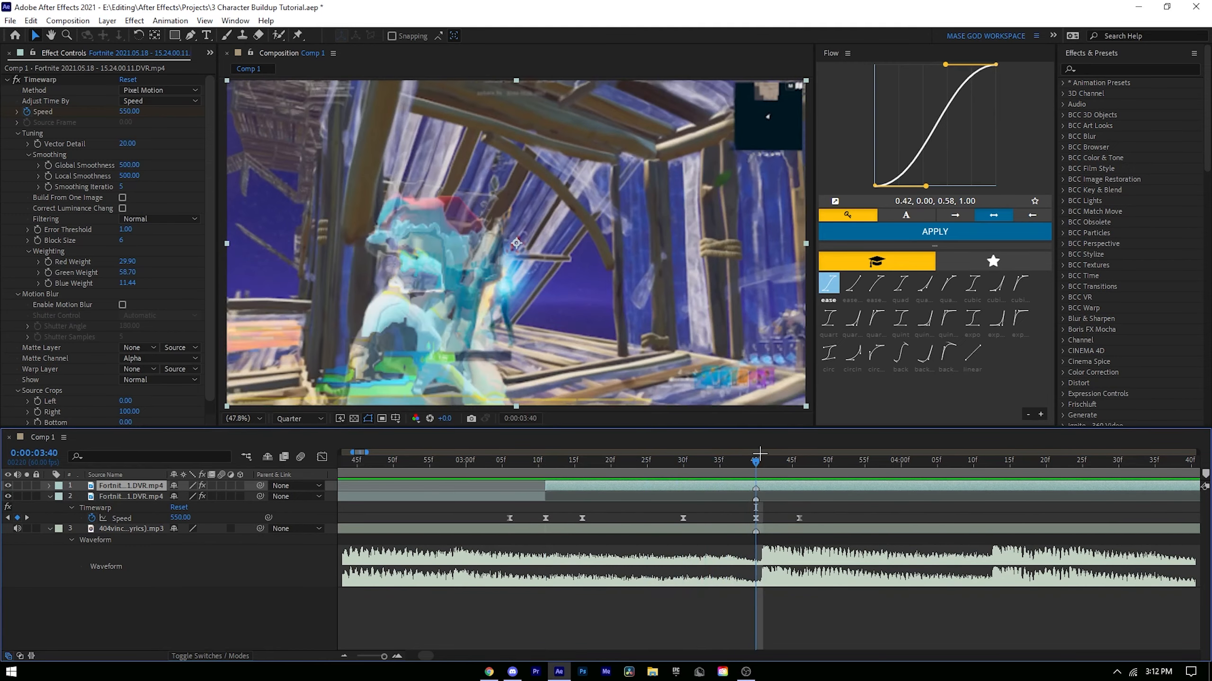
pyautogui.hotkey('ctrl', 'shift', 'd')
# Step: Save the project and collapse the revealed Speed keyframes on the first clip segment
pyautogui.moveTo(542, 460); pyautogui.dragTo(647, 461)
pyautogui.click(563, 496)
pyautogui.hotkey('ctrl', 's')
pyautogui.click(531, 508)
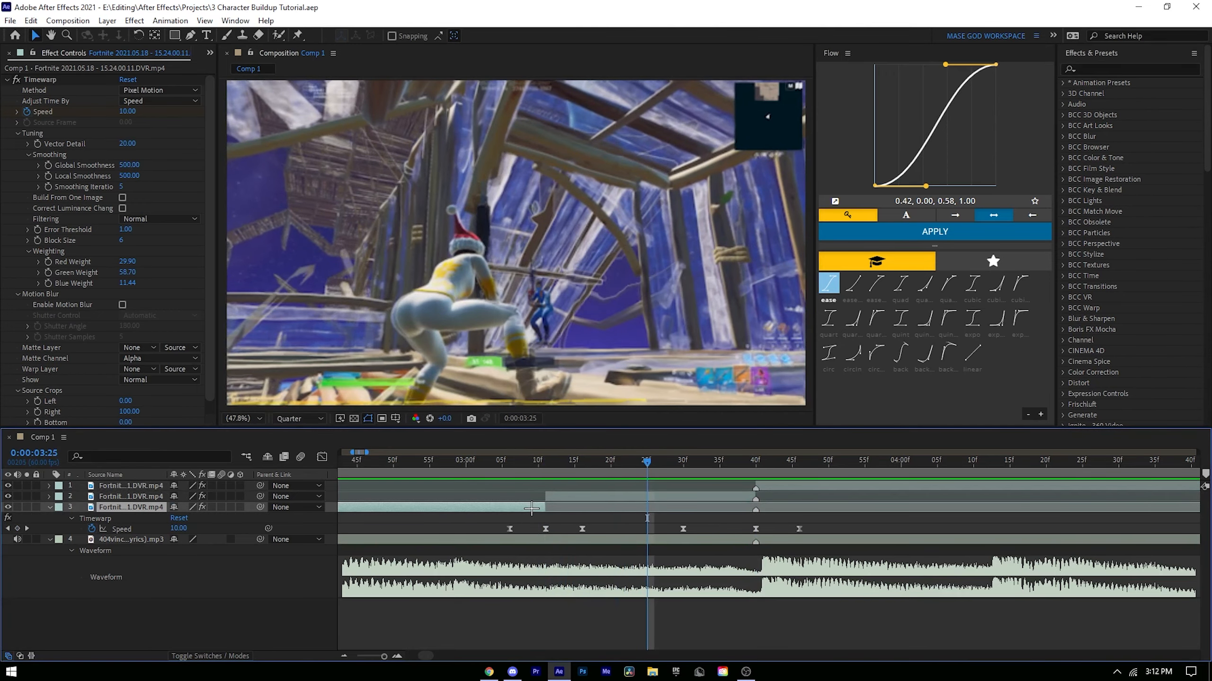
pyautogui.press('u')
# Step: Duplicate the middle clip segment that starts at 0:00:03:11
pyautogui.moveTo(543, 461); pyautogui.dragTo(552, 462)
pyautogui.click(596, 498)
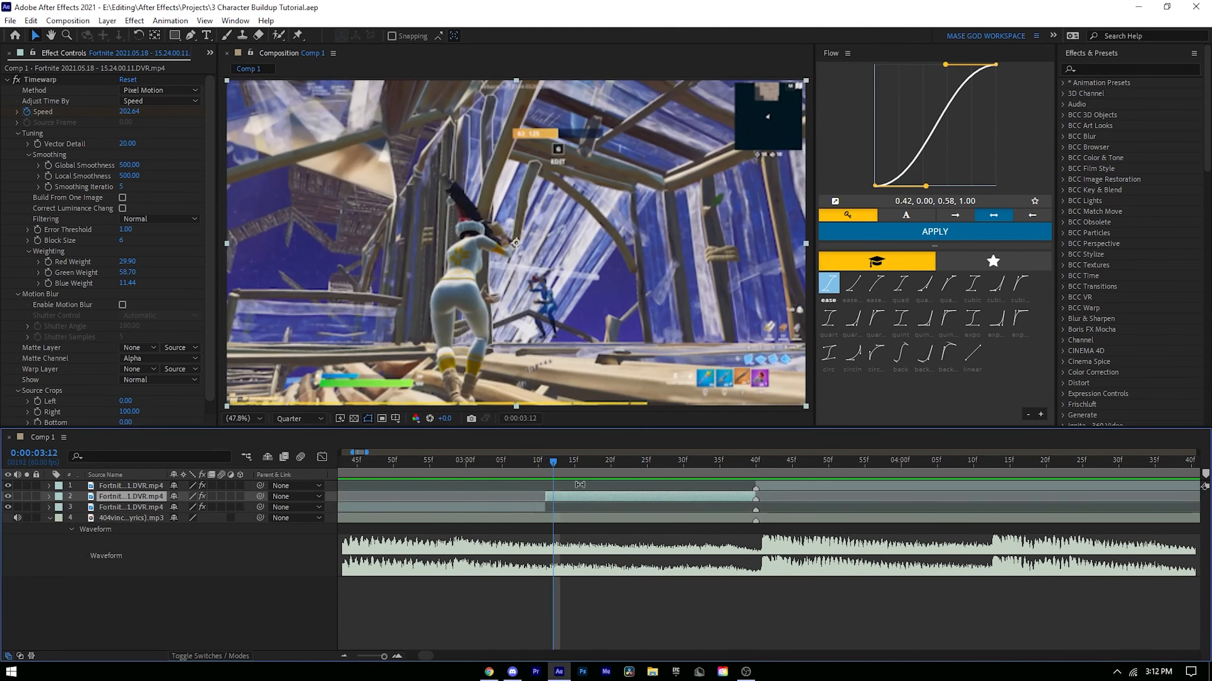
pyautogui.click(545, 468)
pyautogui.hotkey('ctrl', 'd')
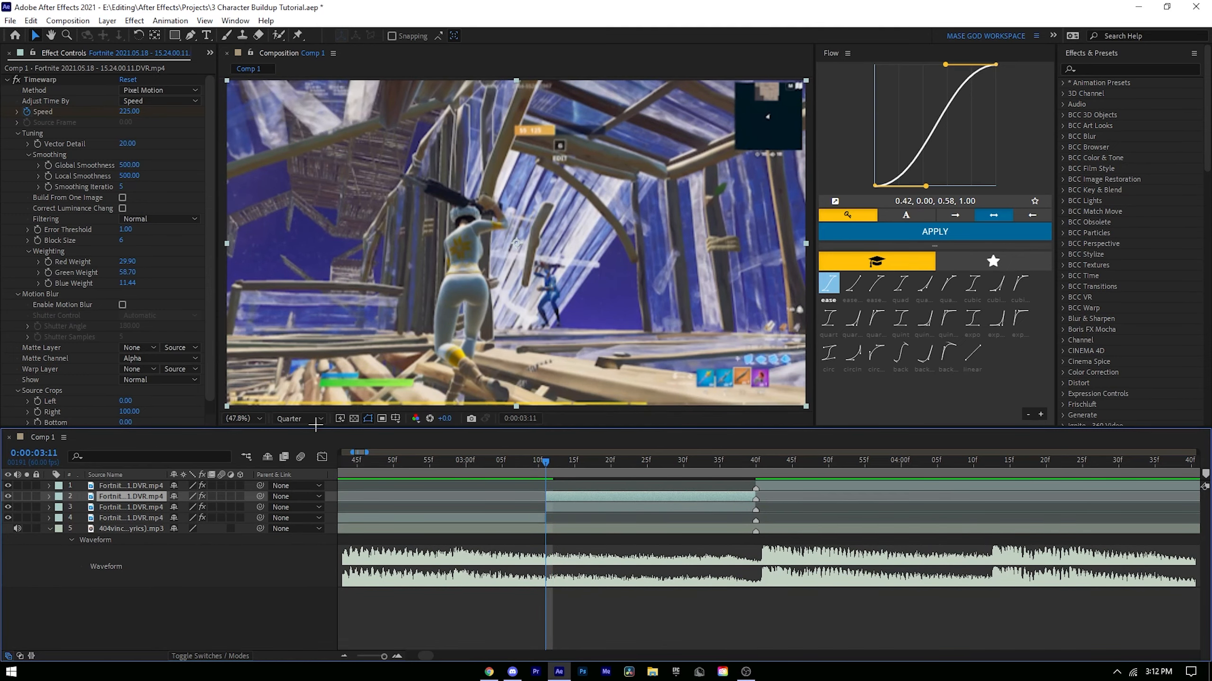
# Step: Set the preview resolution to Full and open the upper copy of the middle segment in its own layer view
pyautogui.click(302, 417)
pyautogui.click(293, 448)
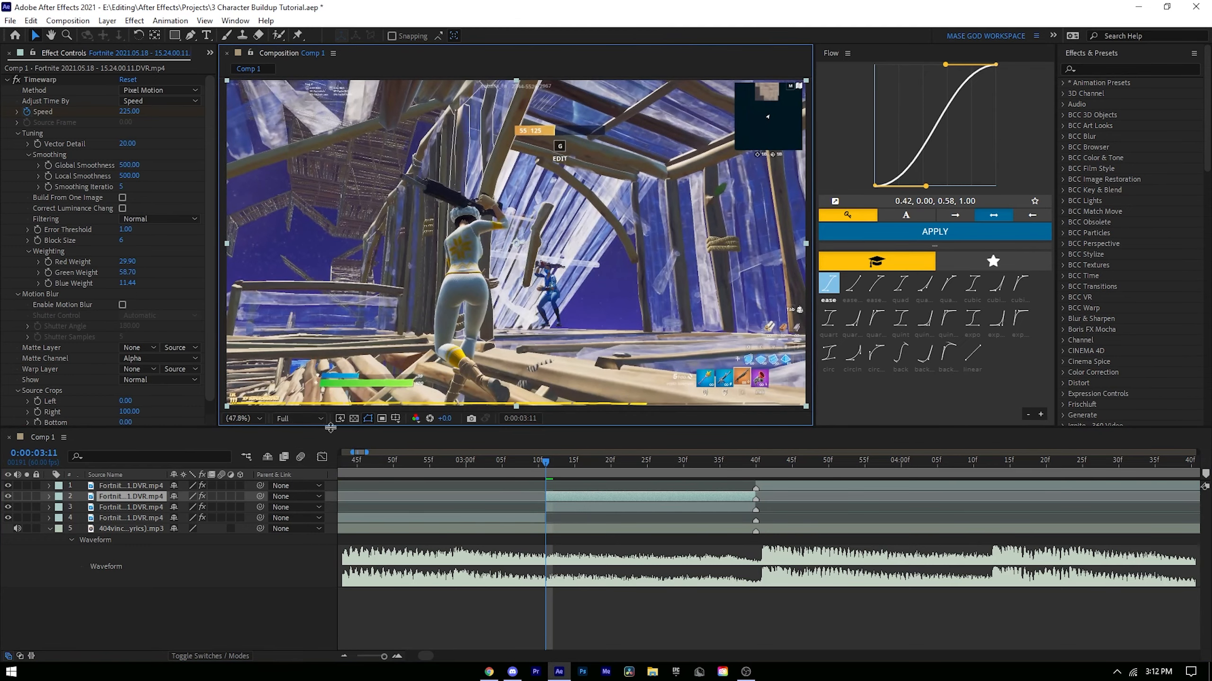
pyautogui.doubleClick(565, 497)
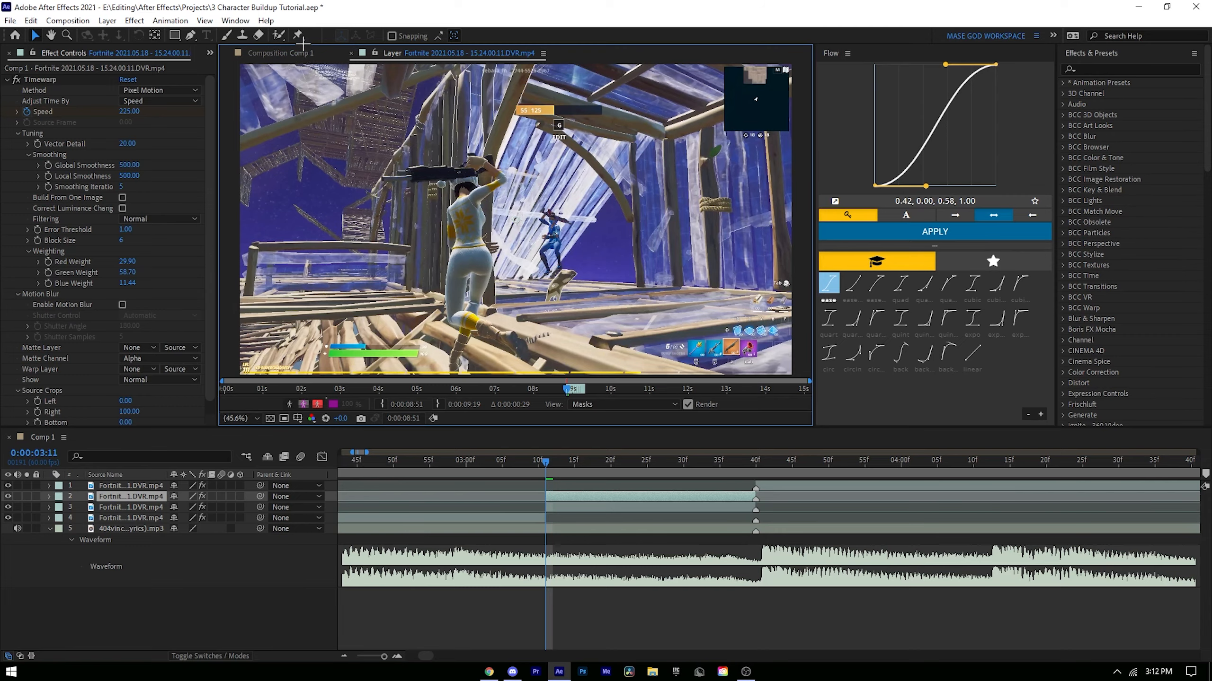
# Step: Paint a Roto Brush foreground stroke up the character's back, and move the upper middle segment one frame later
pyautogui.click(279, 34)
pyautogui.scroll(3, 472, 243)
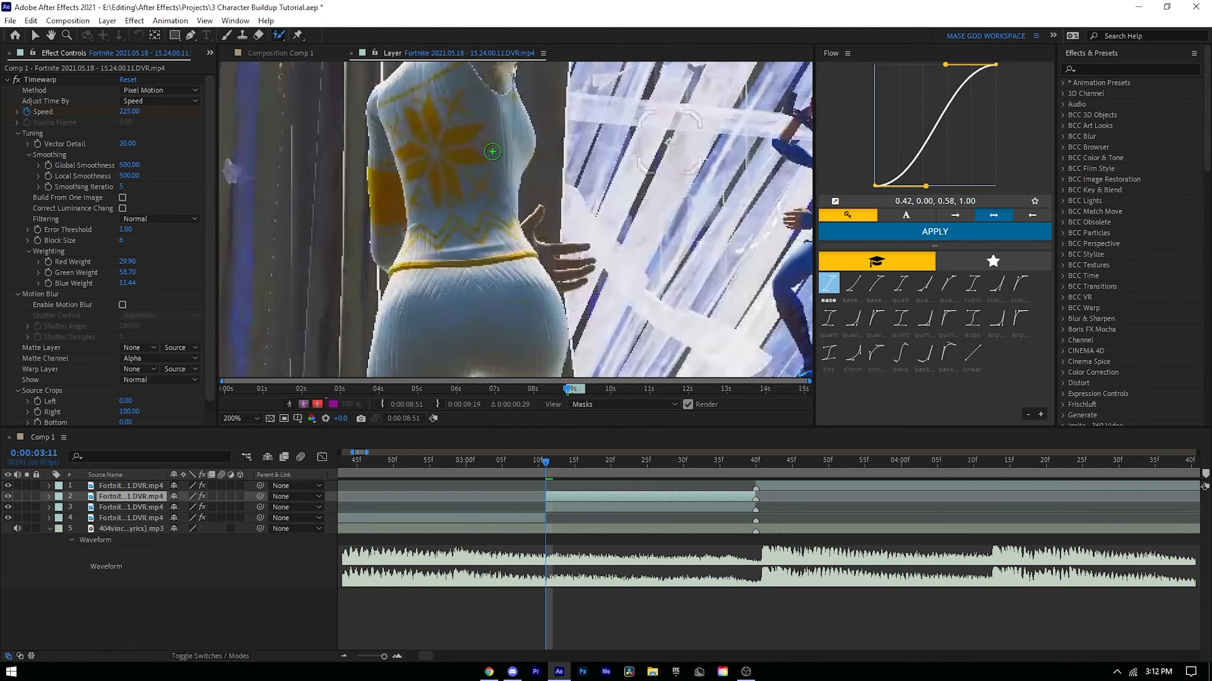
pyautogui.scroll(-1, 492, 152)
pyautogui.scroll(1, 445, 134)
pyautogui.moveTo(446, 134); pyautogui.dragTo(522, 377)
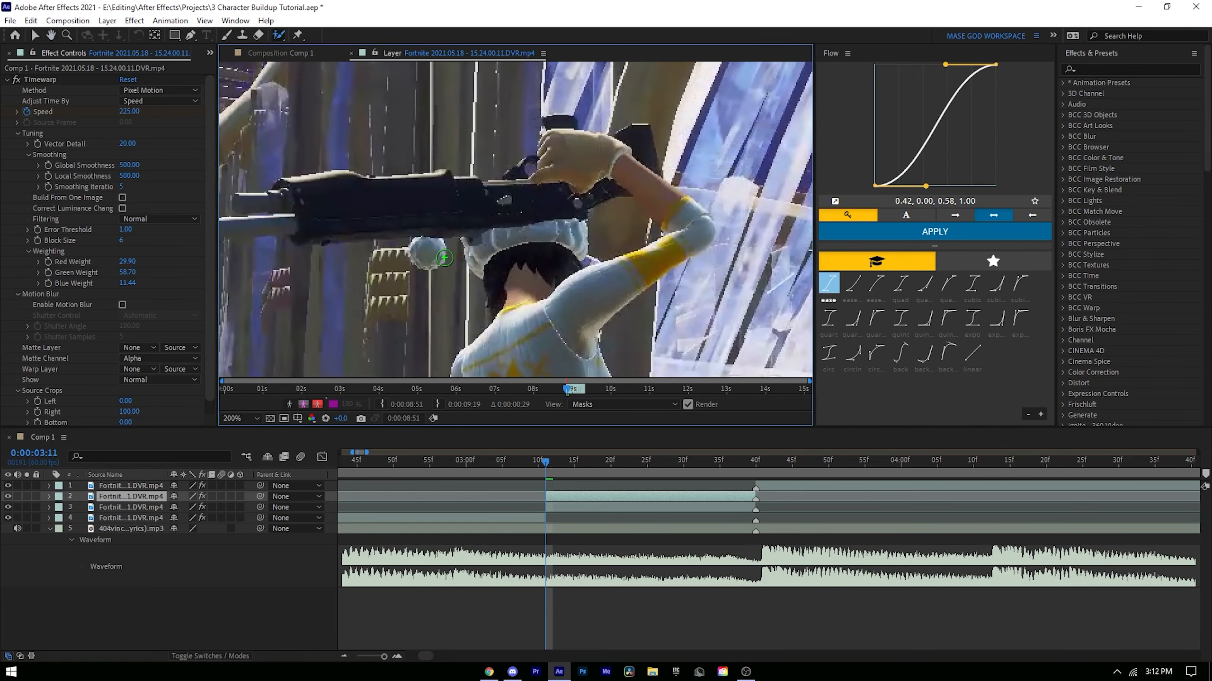
pyautogui.scroll(-1, 565, 304)
pyautogui.moveTo(521, 328); pyautogui.dragTo(526, 279)
pyautogui.click(527, 279)
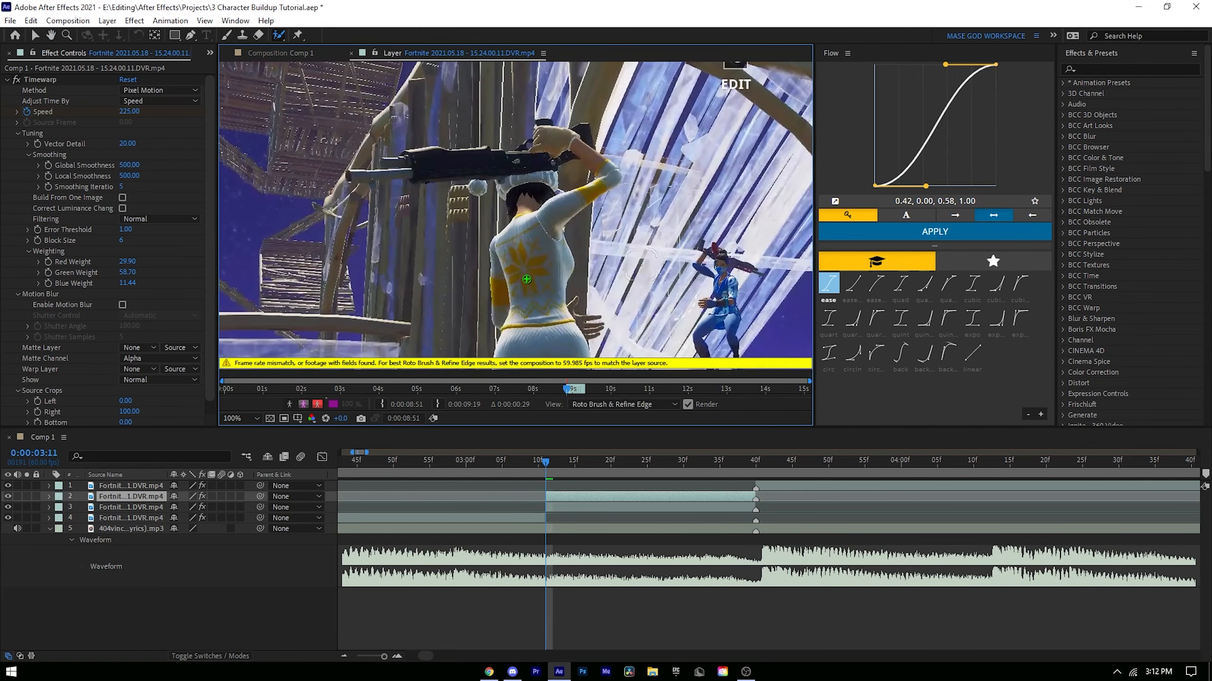
pyautogui.hotkey('alt', 'pagedown')
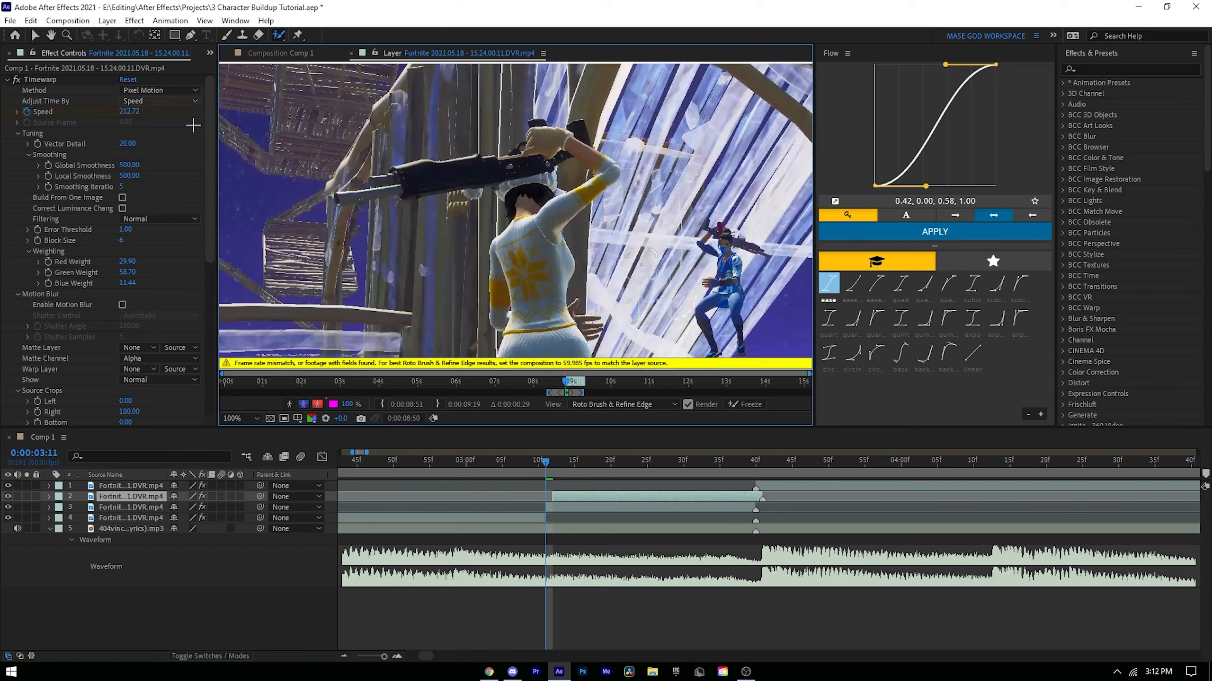
# Step: Collapse the Timewarp settings and set the composition's frame rate to 59.985 frames per second
pyautogui.click(7, 79)
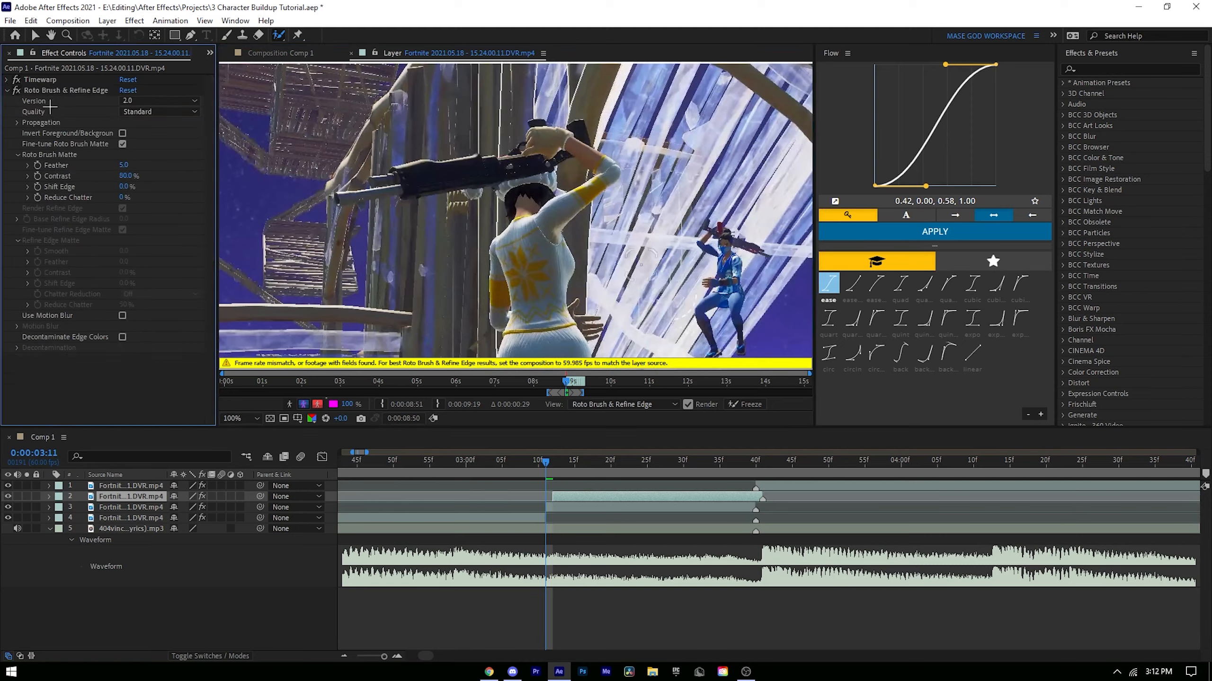
pyautogui.click(67, 20)
pyautogui.click(143, 53)
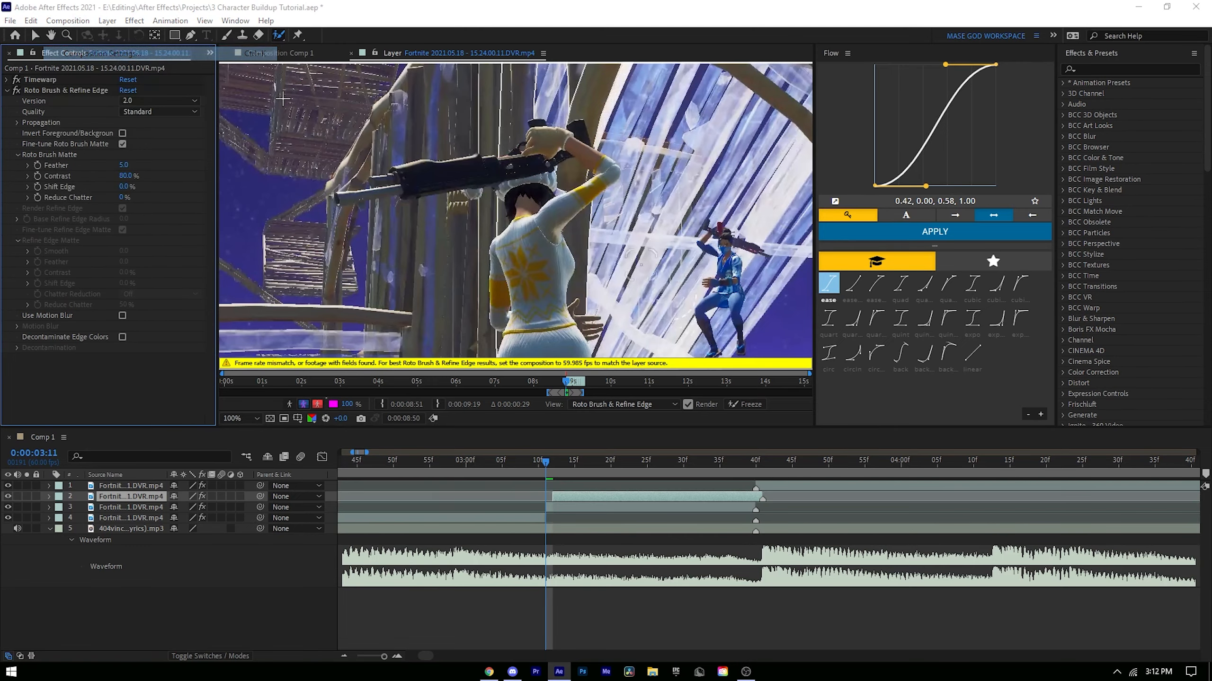
pyautogui.moveTo(478, 167); pyautogui.dragTo(697, 164)
pyautogui.click(727, 317)
pyautogui.doubleClick(727, 317)
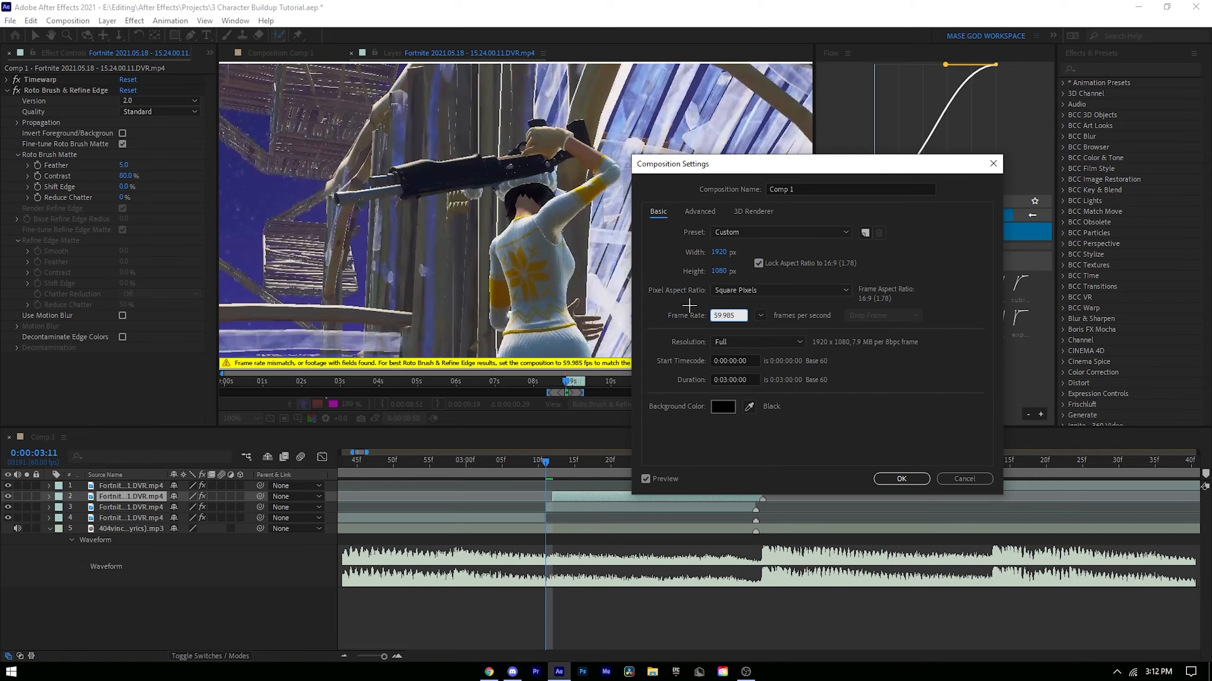
pyautogui.click(892, 479)
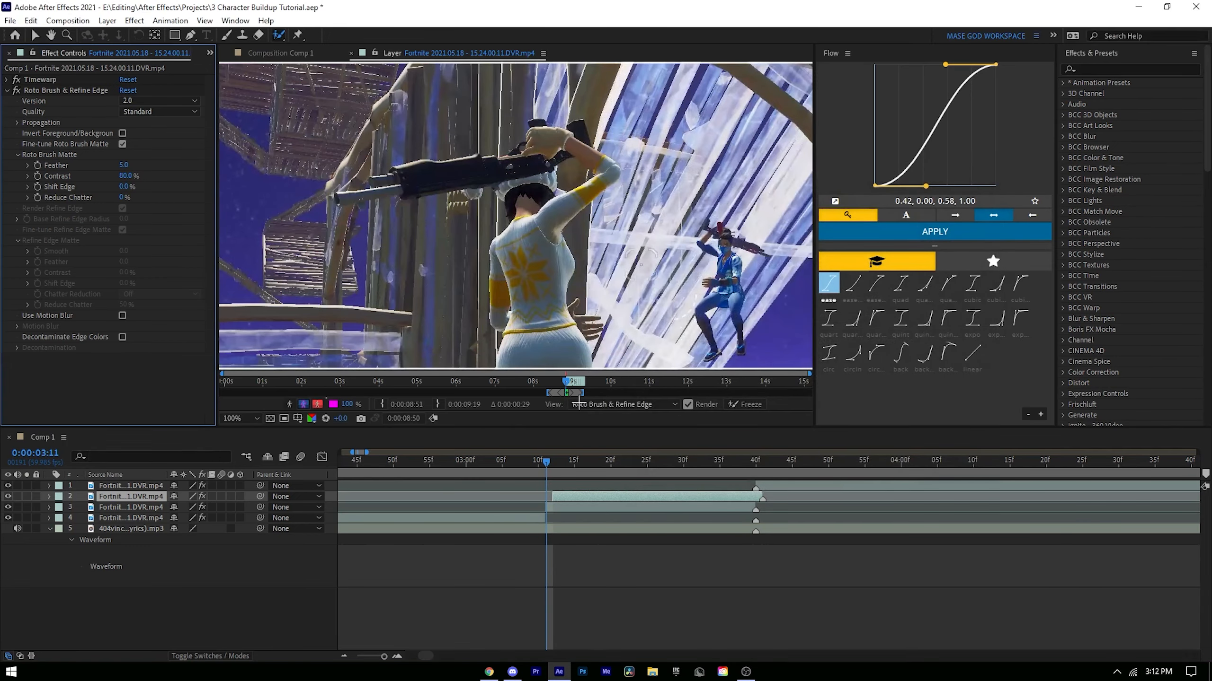
# Step: Delete the Roto Brush & Refine Edge effect and move the upper middle segment back to start at 0:00:03:11
pyautogui.click(65, 90)
pyautogui.press('Delete')
pyautogui.click(572, 497)
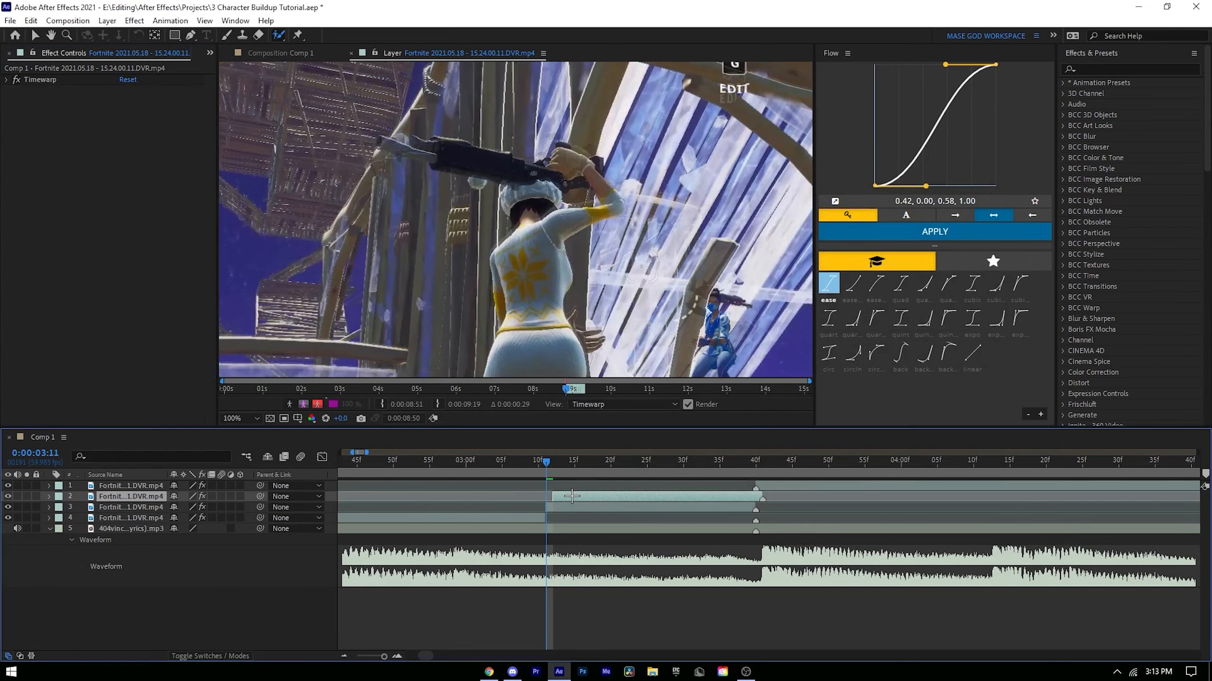
pyautogui.moveTo(571, 497); pyautogui.dragTo(565, 496)
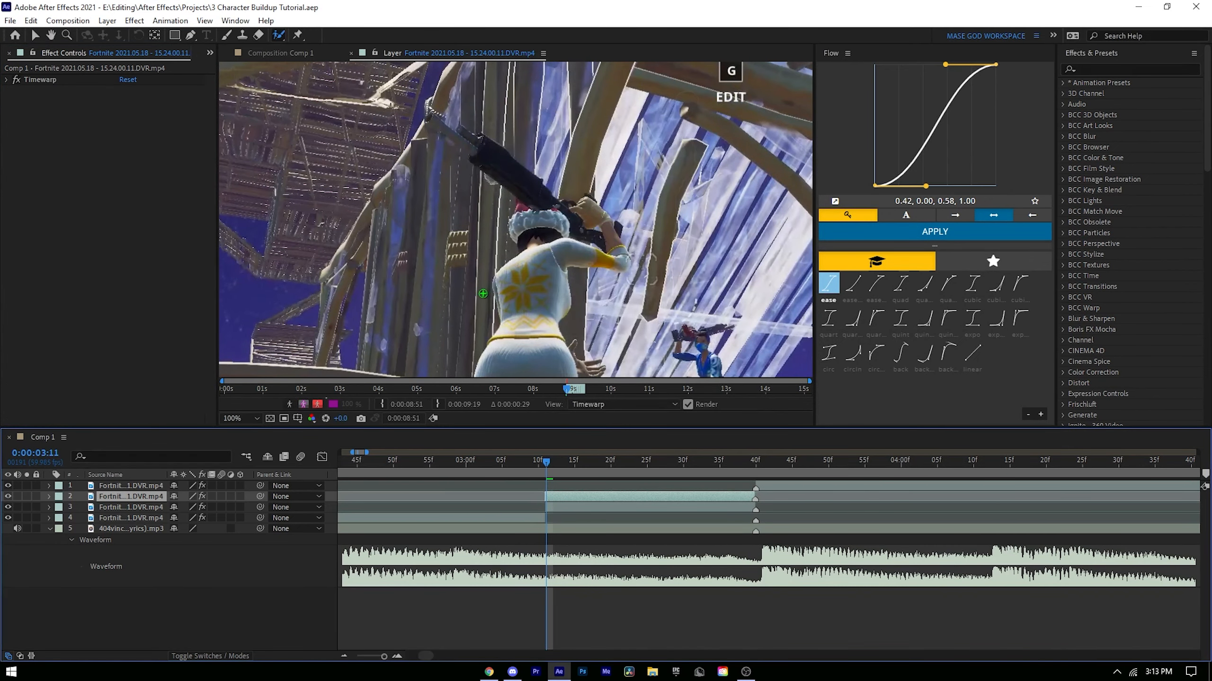
# Step: Paint Roto Brush foreground strokes over the character's back and torso at 0:00:03:11
pyautogui.moveTo(545, 216); pyautogui.dragTo(535, 168)
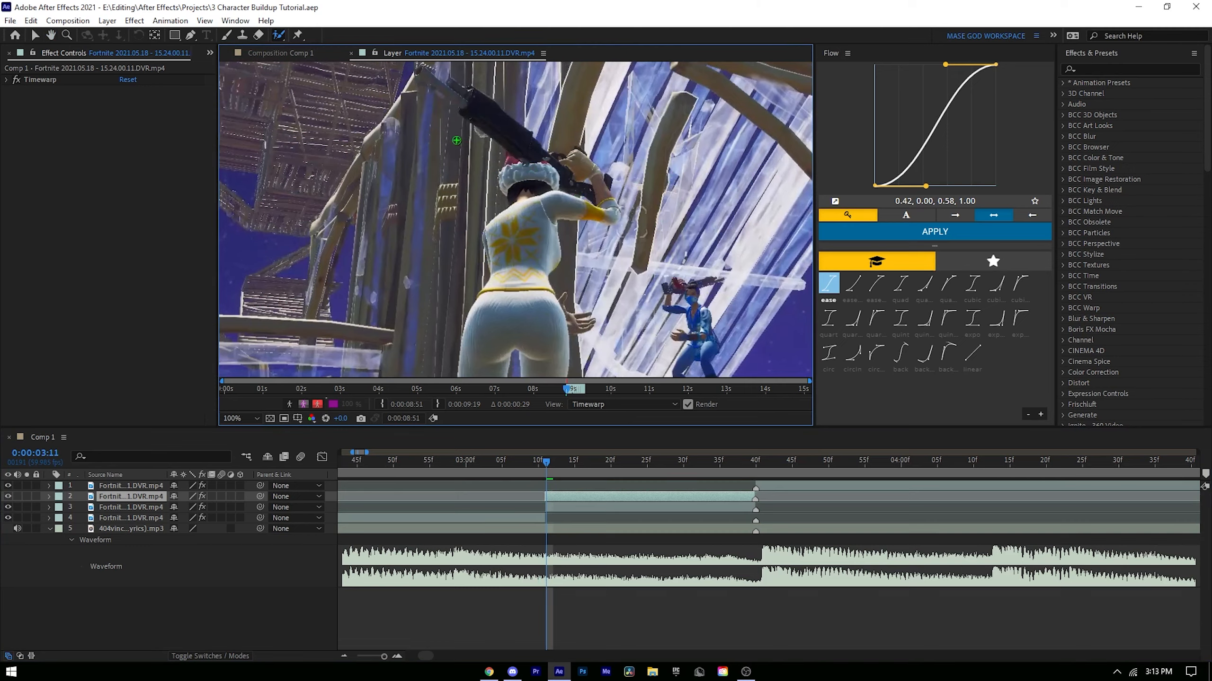
pyautogui.moveTo(509, 266); pyautogui.dragTo(498, 259)
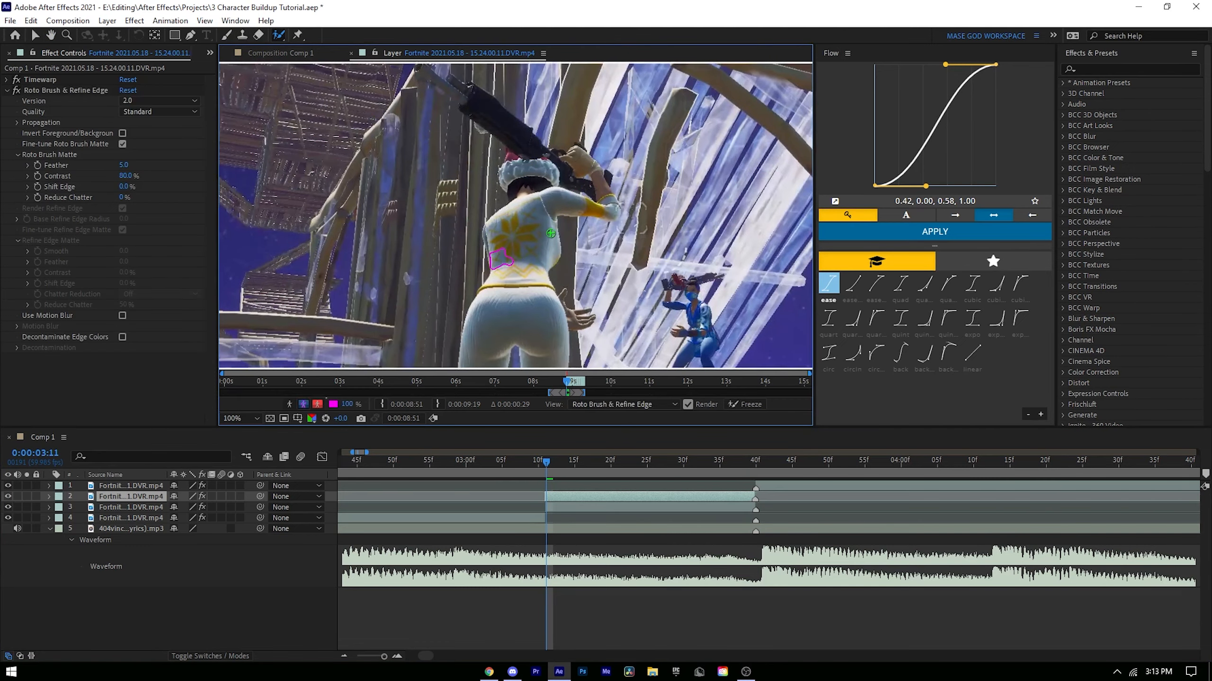
pyautogui.click(530, 209)
pyautogui.moveTo(529, 289); pyautogui.dragTo(555, 197)
pyautogui.click(552, 234)
# Step: Exclude the gap between the character's legs from the matte with Roto Brush background strokes
pyautogui.scroll(-1, 544, 261)
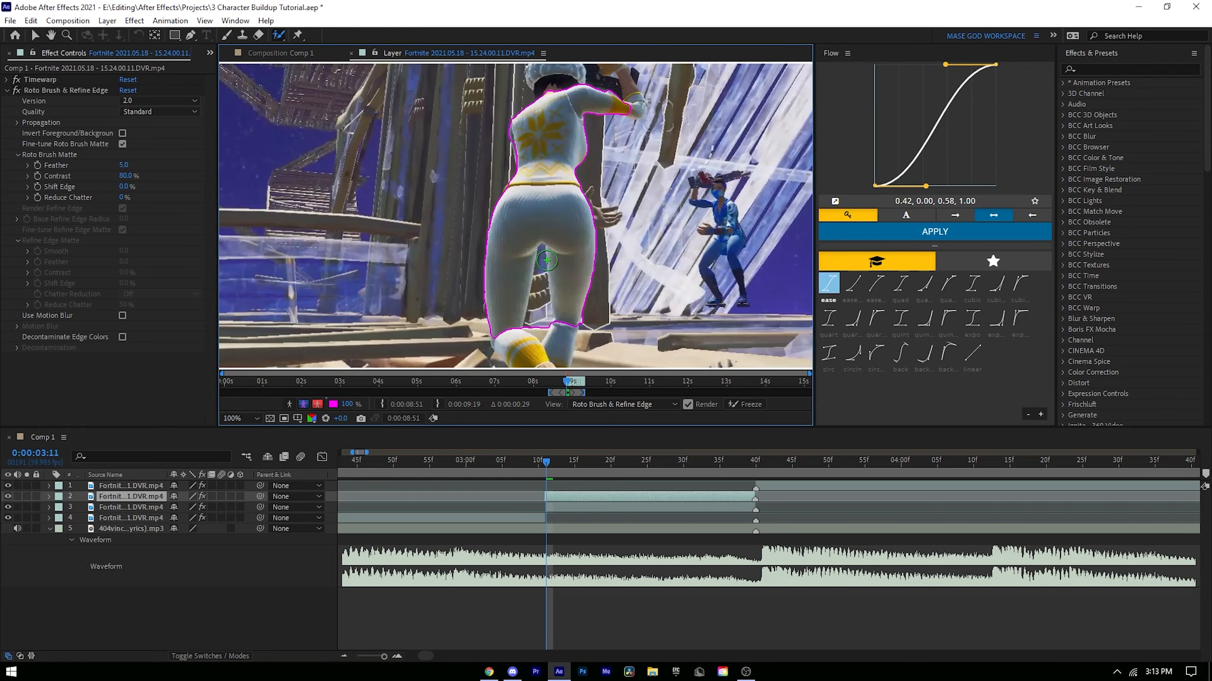
pyautogui.scroll(2, 541, 259)
pyautogui.scroll(-3, 549, 220)
pyautogui.keyDown('ctrl'); pyautogui.moveTo(524, 194); pyautogui.dragTo(523, 196); pyautogui.keyUp('ctrl')
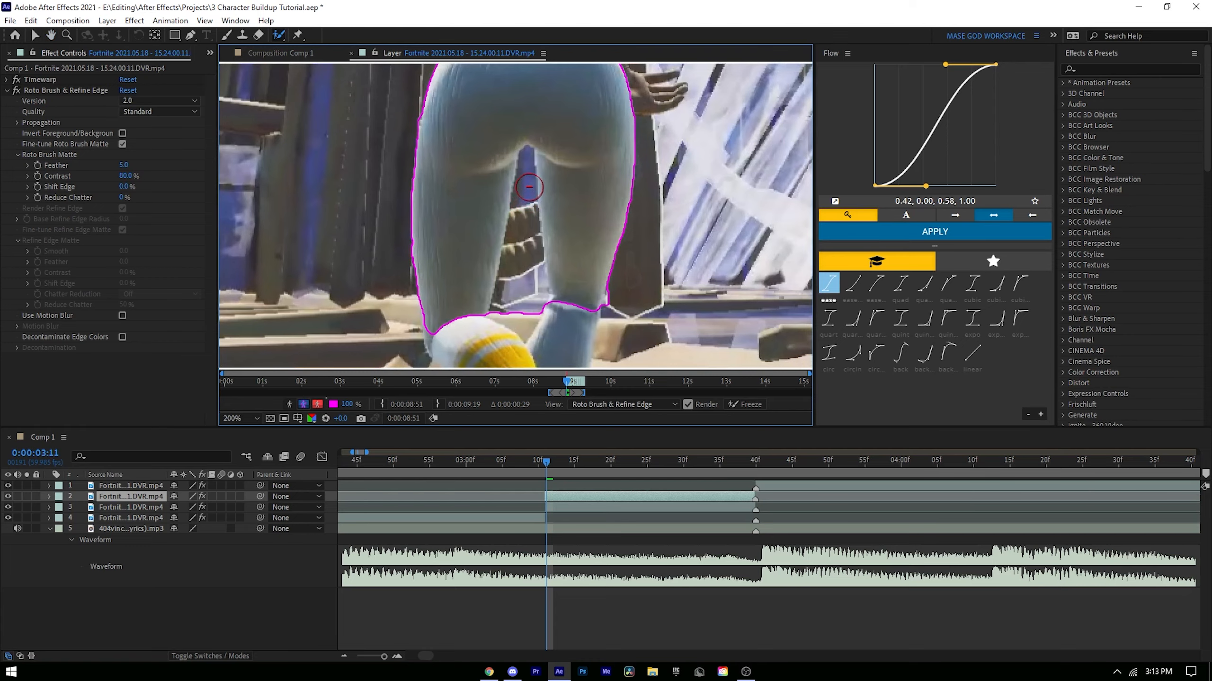
pyautogui.keyDown('alt'); pyautogui.click(527, 184); pyautogui.keyUp('alt')
pyautogui.scroll(-2, 536, 194)
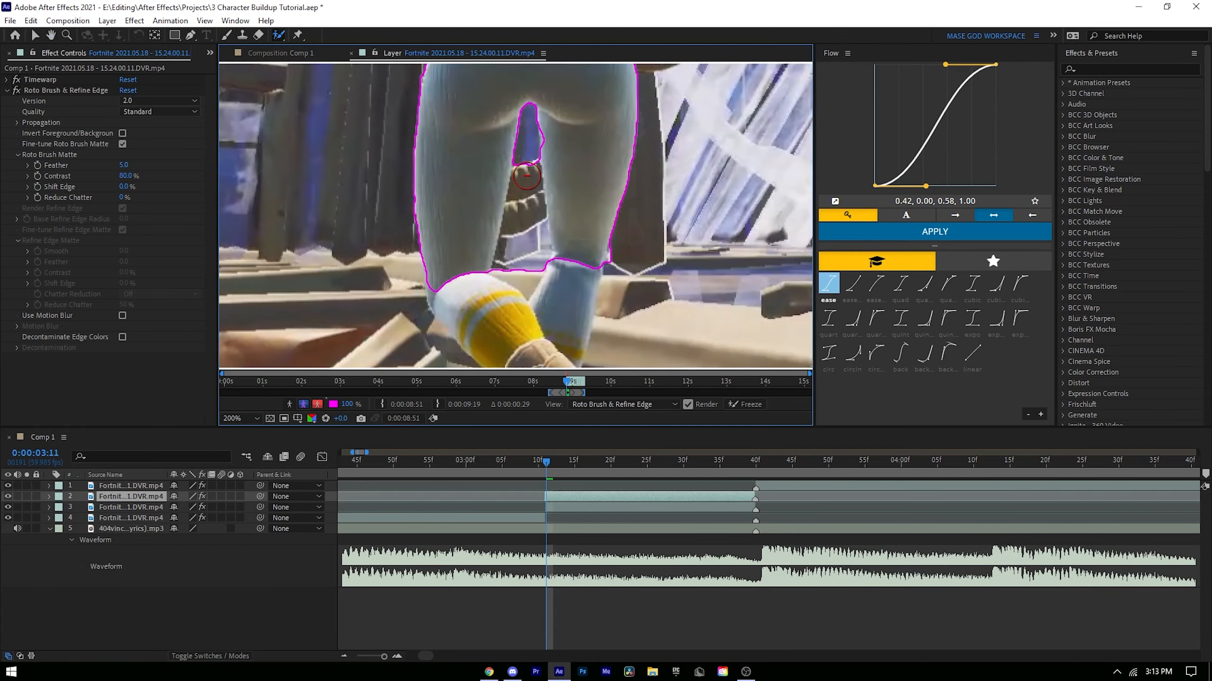
pyautogui.keyDown('alt'); pyautogui.moveTo(514, 183); pyautogui.dragTo(533, 249); pyautogui.keyUp('alt')
pyautogui.press(',')
# Step: Extend the Roto Brush selection over the character's lower legs and feet, correct its edges, and save the project
pyautogui.scroll(-2, 539, 247)
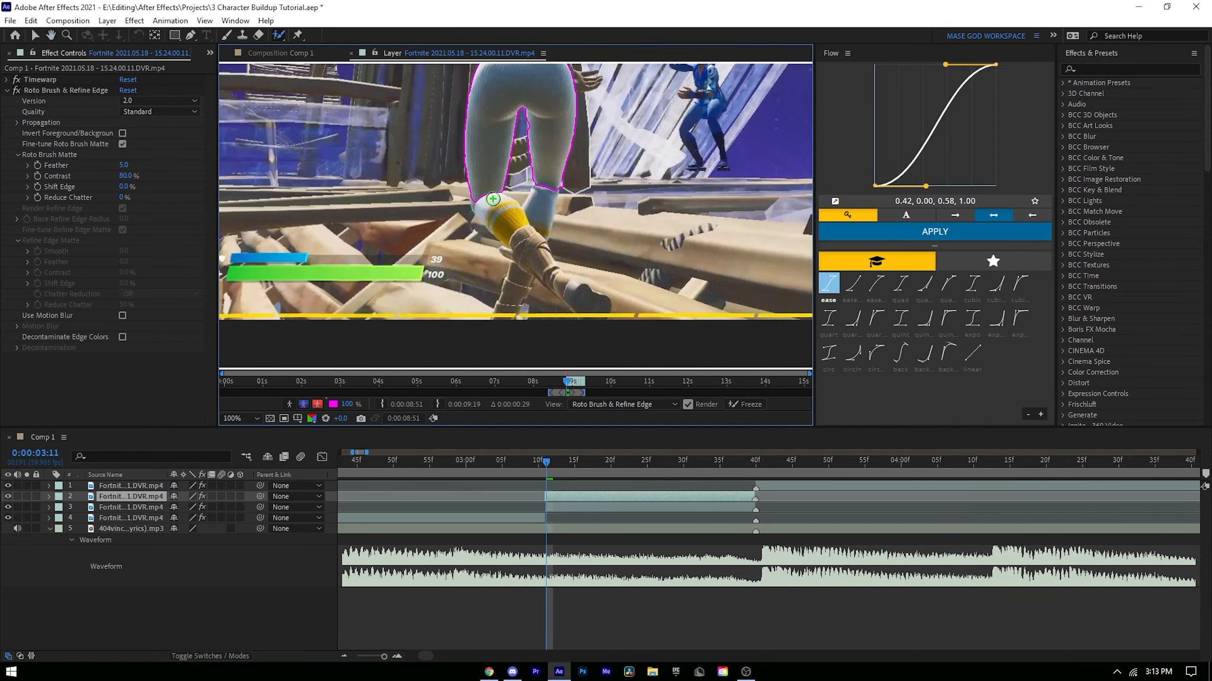
pyautogui.moveTo(489, 198)
pyautogui.mouseDown()
pyautogui.moveTo(520, 248)
pyautogui.moveTo(542, 208)
pyautogui.moveTo(532, 261)
pyautogui.moveTo(532, 226)
pyautogui.mouseUp()
pyautogui.hotkey('ctrl', 's')
pyautogui.scroll(1, 516, 244)
pyautogui.keyDown('alt'); pyautogui.click(520, 244); pyautogui.keyUp('alt')
pyautogui.moveTo(624, 285)
pyautogui.mouseDown()
pyautogui.moveTo(655, 304)
pyautogui.moveTo(591, 190)
pyautogui.moveTo(550, 165)
pyautogui.moveTo(596, 214)
pyautogui.moveTo(583, 253)
pyautogui.moveTo(610, 261)
pyautogui.mouseUp()
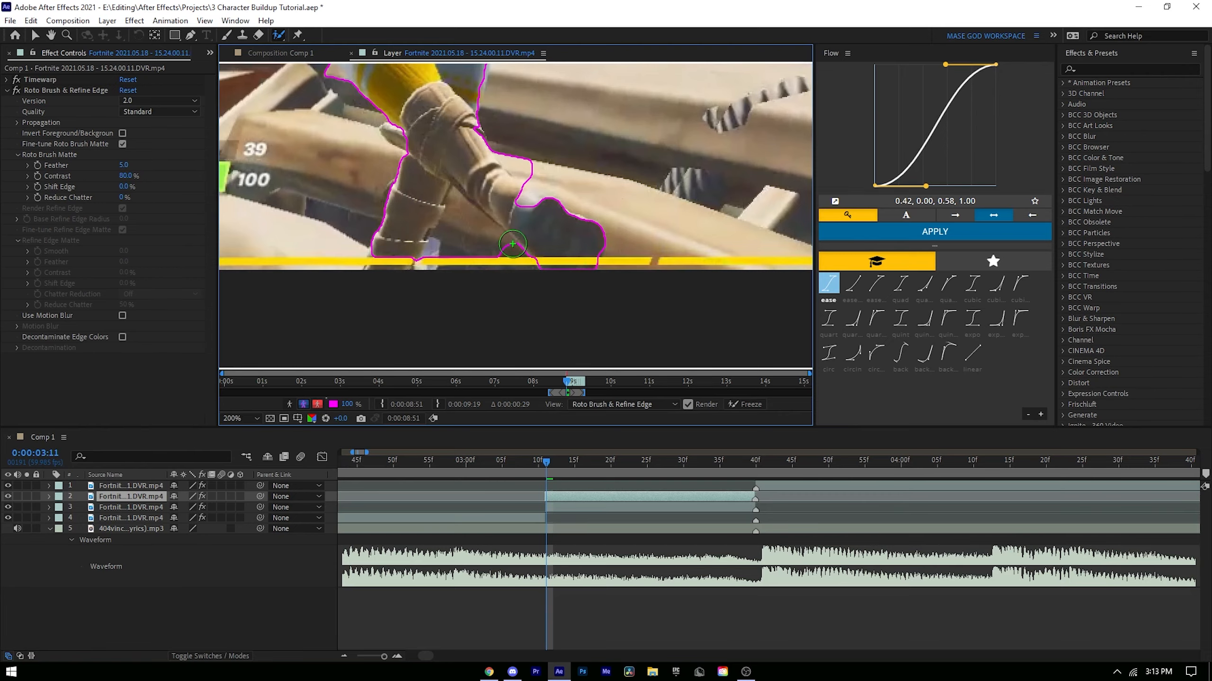
pyautogui.hotkey('ctrl', 's')
# Step: Refine the Roto Brush boundary around the gun and its barrel at 0:00:03:11
pyautogui.moveTo(229, 260); pyautogui.dragTo(343, 260)
pyautogui.moveTo(344, 210); pyautogui.dragTo(334, 327)
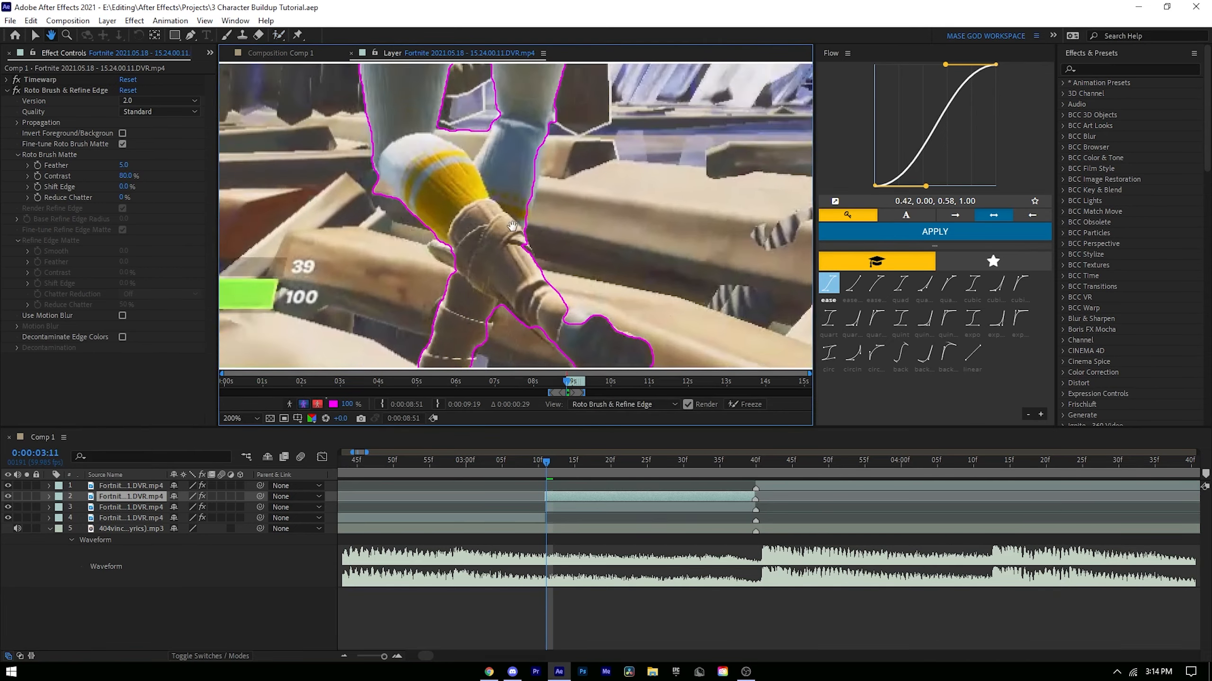
pyautogui.moveTo(472, 72)
pyautogui.mouseDown()
pyautogui.moveTo(467, 182)
pyautogui.moveTo(644, 234)
pyautogui.mouseUp()
pyautogui.scroll(-1, 644, 234)
pyautogui.moveTo(614, 235); pyautogui.dragTo(539, 167)
pyautogui.scroll(1, 480, 129)
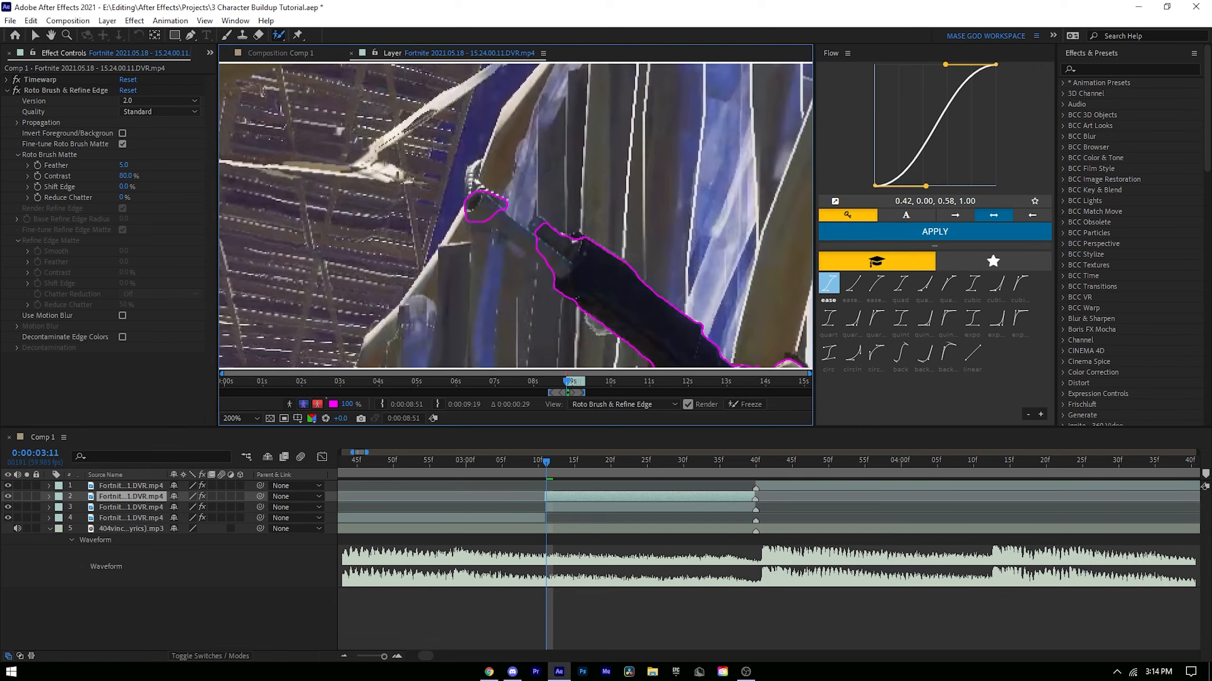
pyautogui.moveTo(677, 329); pyautogui.dragTo(508, 276)
# Step: Trim the background beside the gun barrel from the matte at 0:00:03:12
pyautogui.scroll(-2, 508, 276)
pyautogui.press('pagedown')
pyautogui.scroll(2, 443, 167)
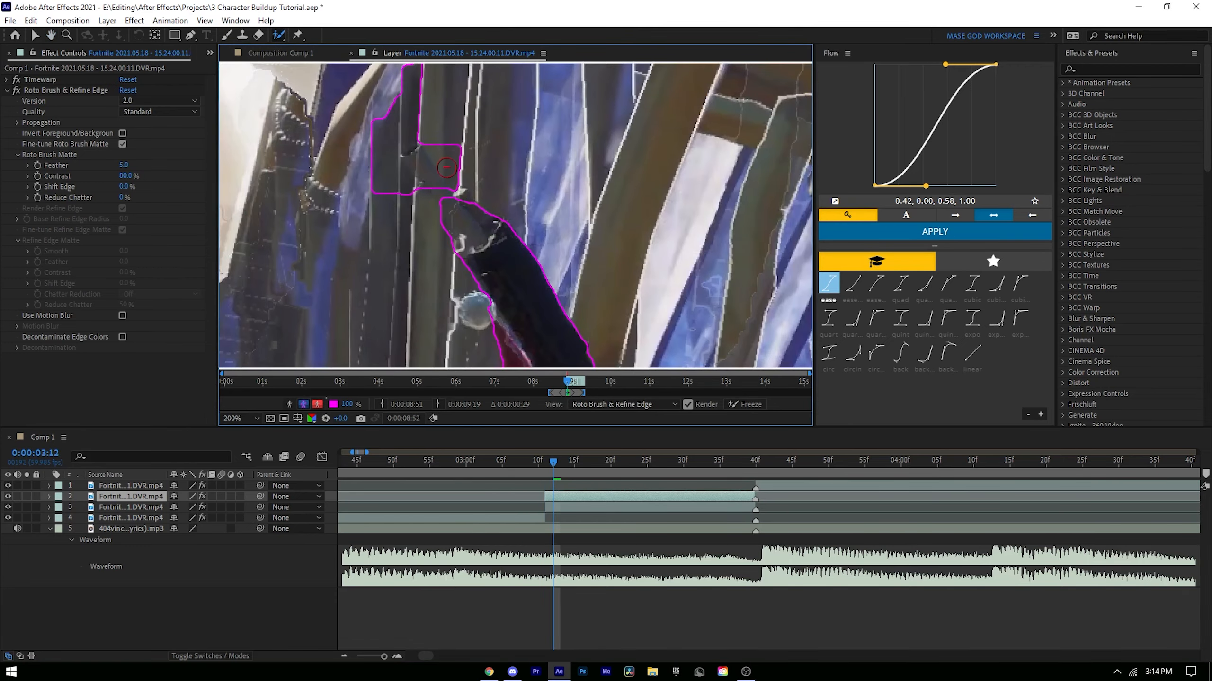
pyautogui.scroll(-1, 417, 152)
# Step: Refine the matte around the character's arm and hand at 0:00:03:13 and save the project
pyautogui.press('pagedown')
pyautogui.moveTo(429, 286); pyautogui.dragTo(468, 44)
pyautogui.scroll(1, 568, 268)
pyautogui.moveTo(610, 272); pyautogui.dragTo(617, 282)
pyautogui.scroll(-1, 617, 282)
pyautogui.moveTo(535, 86); pyautogui.dragTo(519, 197)
pyautogui.scroll(1, 519, 197)
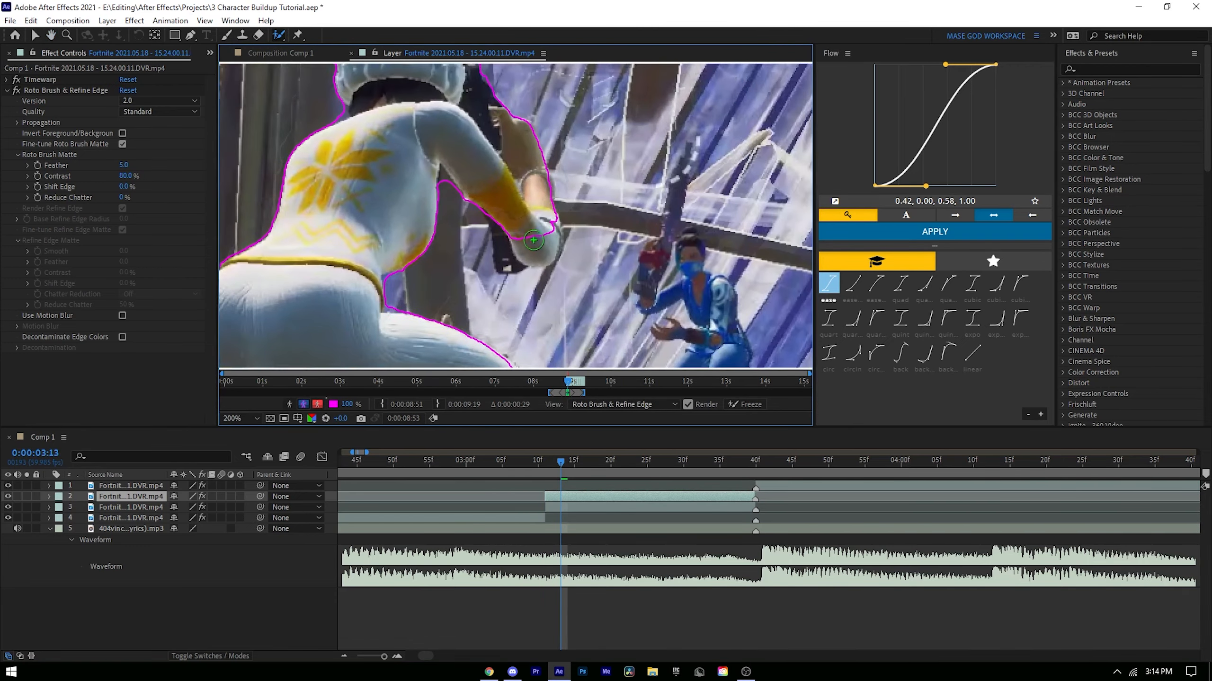
pyautogui.moveTo(428, 268); pyautogui.dragTo(422, 325)
pyautogui.moveTo(453, 315); pyautogui.dragTo(459, 262)
pyautogui.hotkey('ctrl', 's')
# Step: Correct the matte around the character's foot and gun at 0:00:03:14 and save the project
pyautogui.scroll(-1, 459, 262)
pyautogui.press('pagedown')
pyautogui.scroll(1, 595, 181)
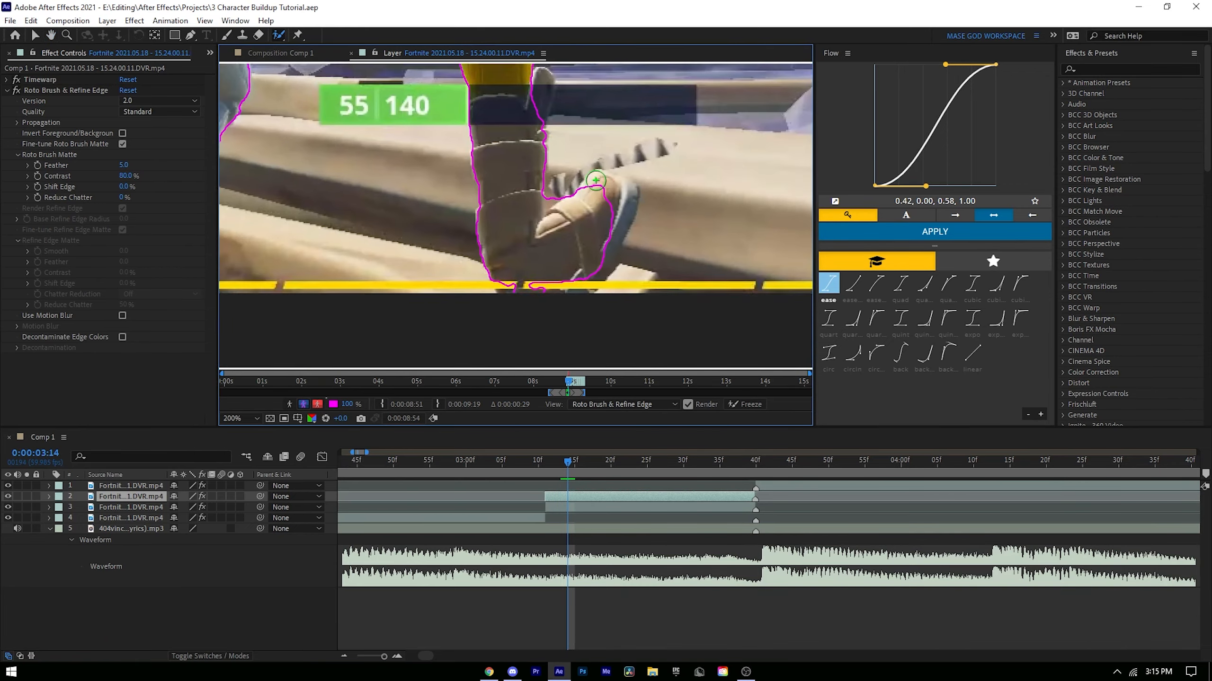
pyautogui.moveTo(548, 98); pyautogui.dragTo(522, 300)
pyautogui.moveTo(525, 72); pyautogui.dragTo(509, 264)
pyautogui.hotkey('ctrl', 's')
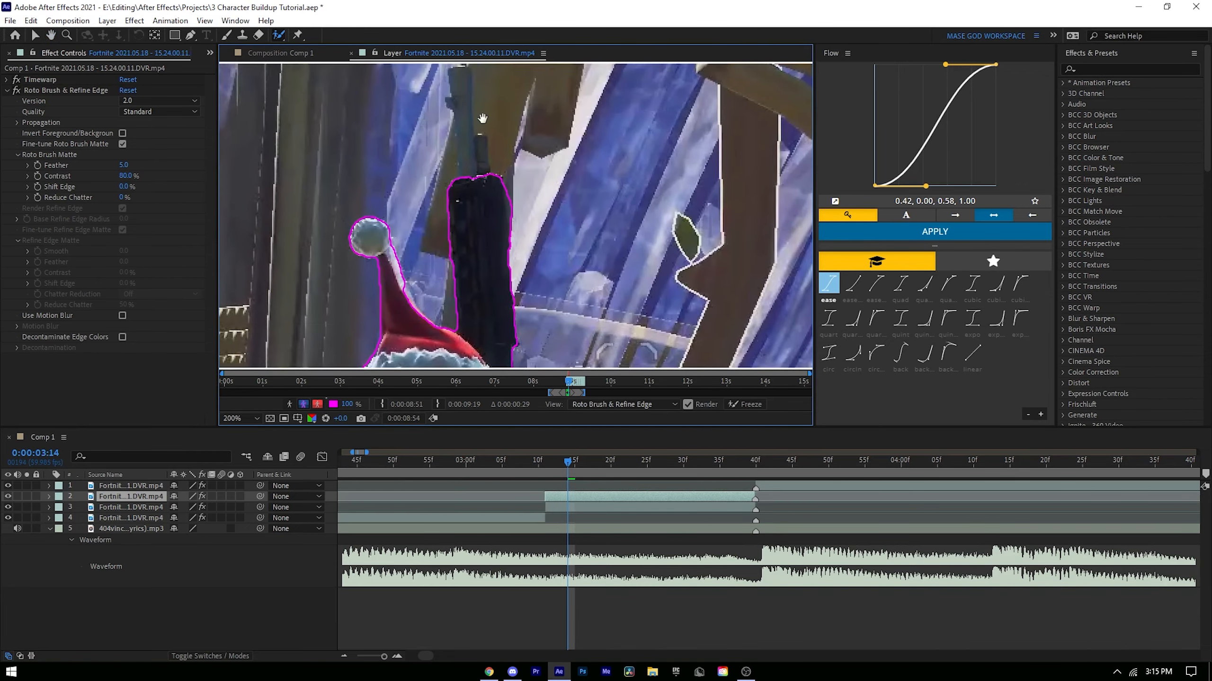
pyautogui.hotkey('ctrl', 's')
# Step: Remove the background beside the lower leg from the matte at 0:00:03:15 and continue correcting through 0:00:03:18
pyautogui.press('pagedown')
pyautogui.scroll(1, 487, 217)
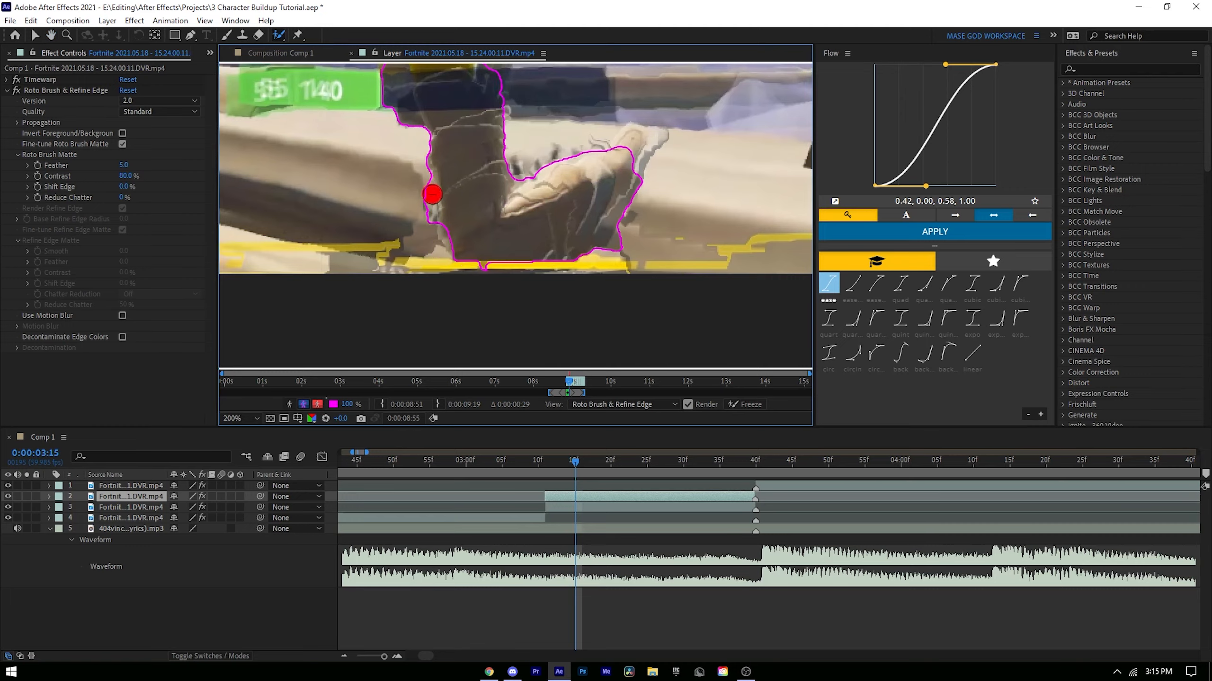
pyautogui.moveTo(432, 213); pyautogui.dragTo(533, 19)
pyautogui.press('pagedown')
pyautogui.press('pagedown')
pyautogui.press('pagedown')
pyautogui.moveTo(525, 76); pyautogui.dragTo(443, 310)
pyautogui.scroll(1, 444, 310)
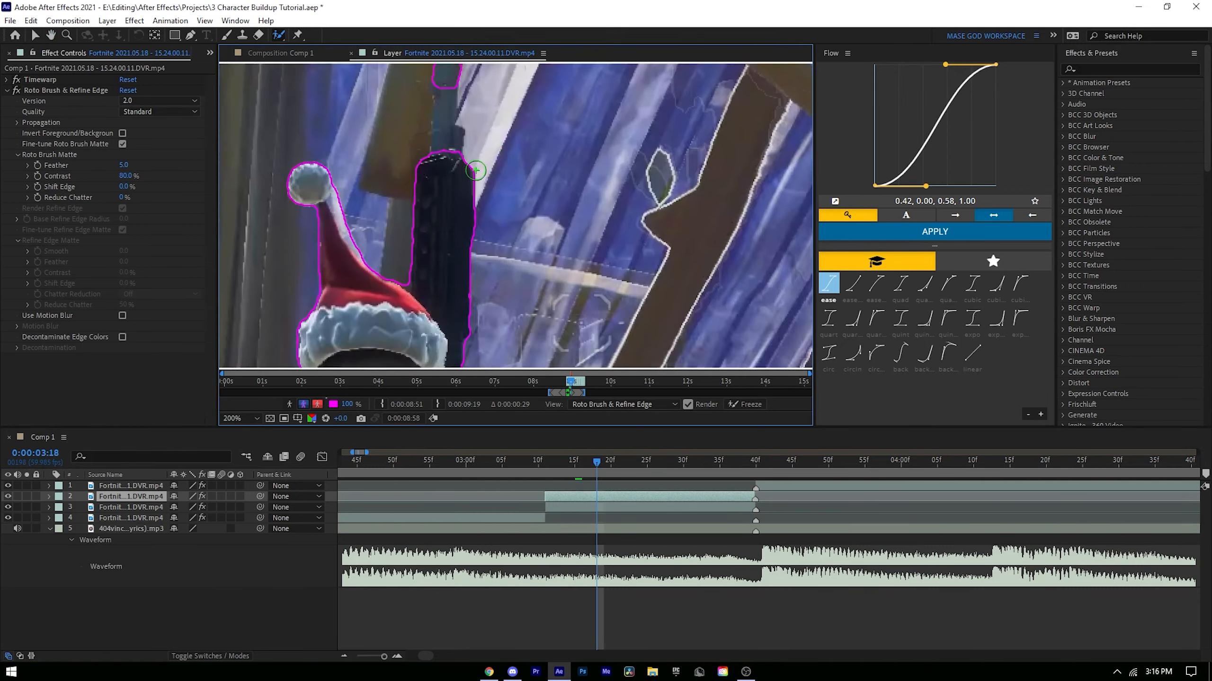
# Step: Check the matte on the frames past 0:00:03:18 and examine the segment's Timewarp Speed keyframes
pyautogui.scroll(-7, 515, 216)
pyautogui.press('pagedown')
pyautogui.press('pagedown')
pyautogui.press('pagedown')
pyautogui.press('pagedown')
pyautogui.hotkey('shift', '/')
pyautogui.click(49, 496)
pyautogui.click(59, 508)
pyautogui.press('=')
pyautogui.press('pageup')
pyautogui.press('pageup')
pyautogui.press('pageup')
pyautogui.press('pageup')
pyautogui.press('u')
pyautogui.scroll(2, 446, 128)
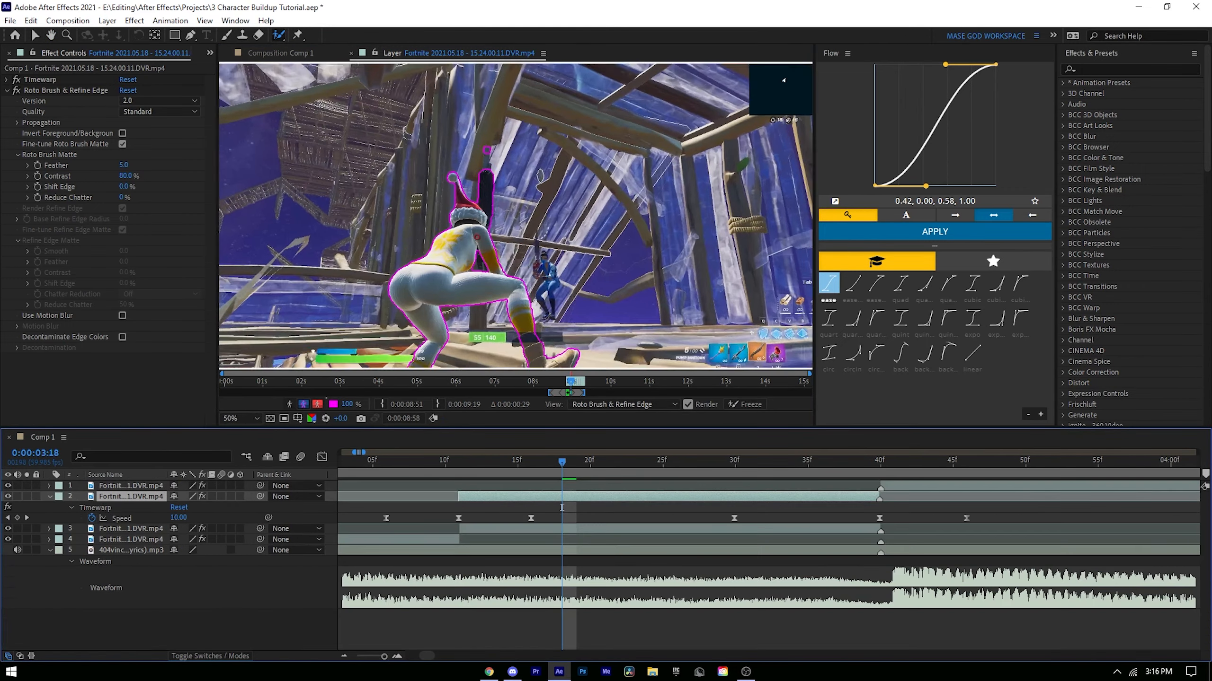
pyautogui.press('pagedown')
pyautogui.press('u')
# Step: Propagate the Roto Brush matte frame by frame to 0:00:03:26, checking the character's outline
pyautogui.moveTo(554, 363); pyautogui.dragTo(523, 295)
pyautogui.scroll(-2, 523, 294)
pyautogui.press('pagedown')
pyautogui.press('pagedown')
pyautogui.press('pagedown')
pyautogui.press('pagedown')
pyautogui.press('pagedown')
pyautogui.press('pagedown')
pyautogui.press('pagedown')
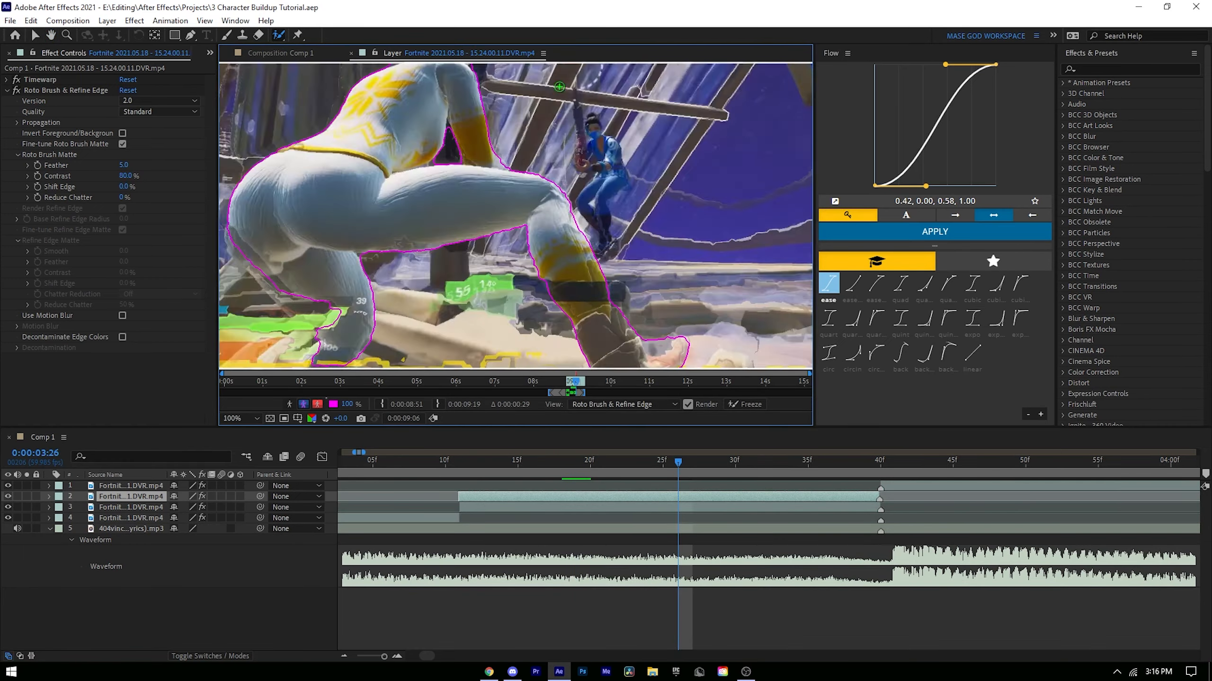
# Step: Continue propagating the character's matte frame by frame to 0:00:03:34
pyautogui.scroll(-3, 375, 227)
pyautogui.press('pagedown')
pyautogui.press('pagedown')
pyautogui.press('pagedown')
pyautogui.press('pagedown')
pyautogui.press('pagedown')
pyautogui.press('pagedown')
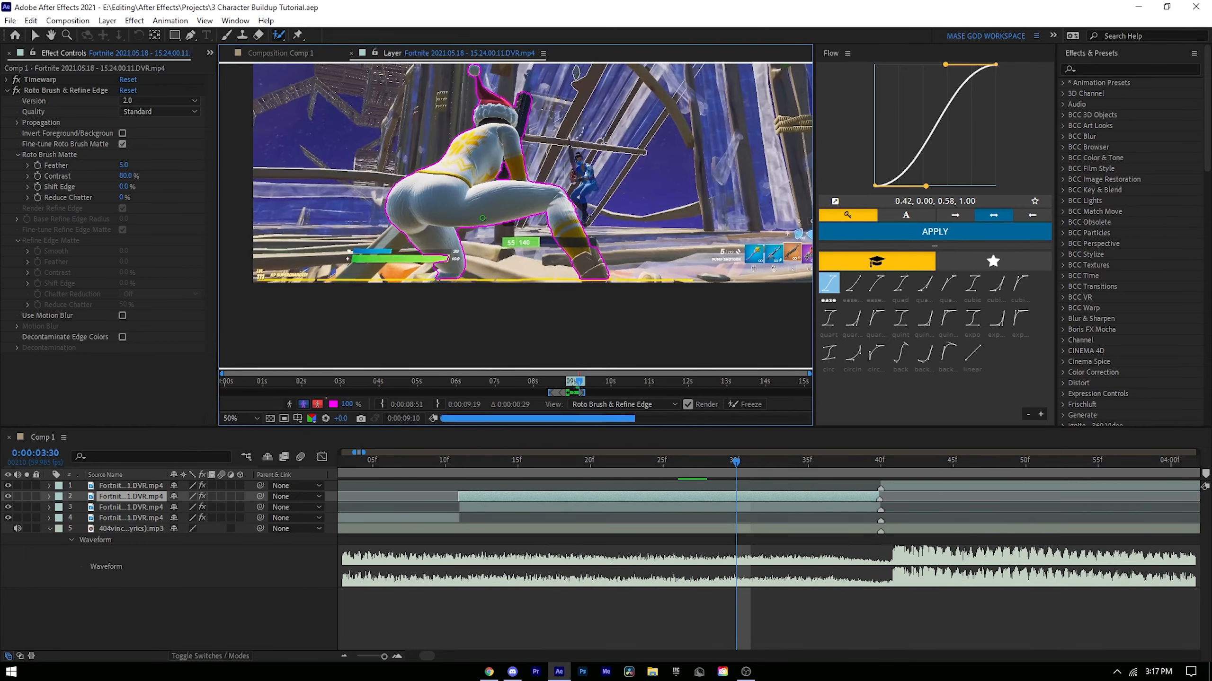
pyautogui.press('pagedown')
pyautogui.press('pagedown')
pyautogui.scroll(2, 500, 218)
pyautogui.scroll(-1, 437, 228)
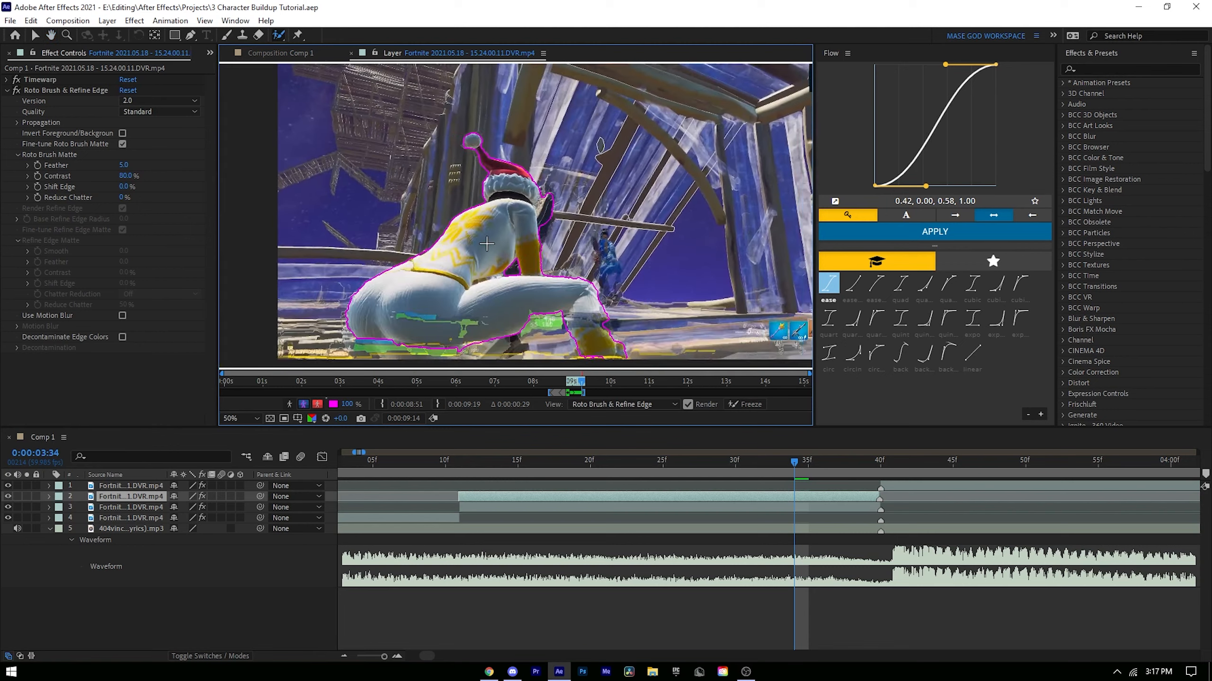
# Step: Add the missing lower body area to the foreground at 0:00:03:35 and propagate the matte to 0:00:03:37
pyautogui.press('pagedown')
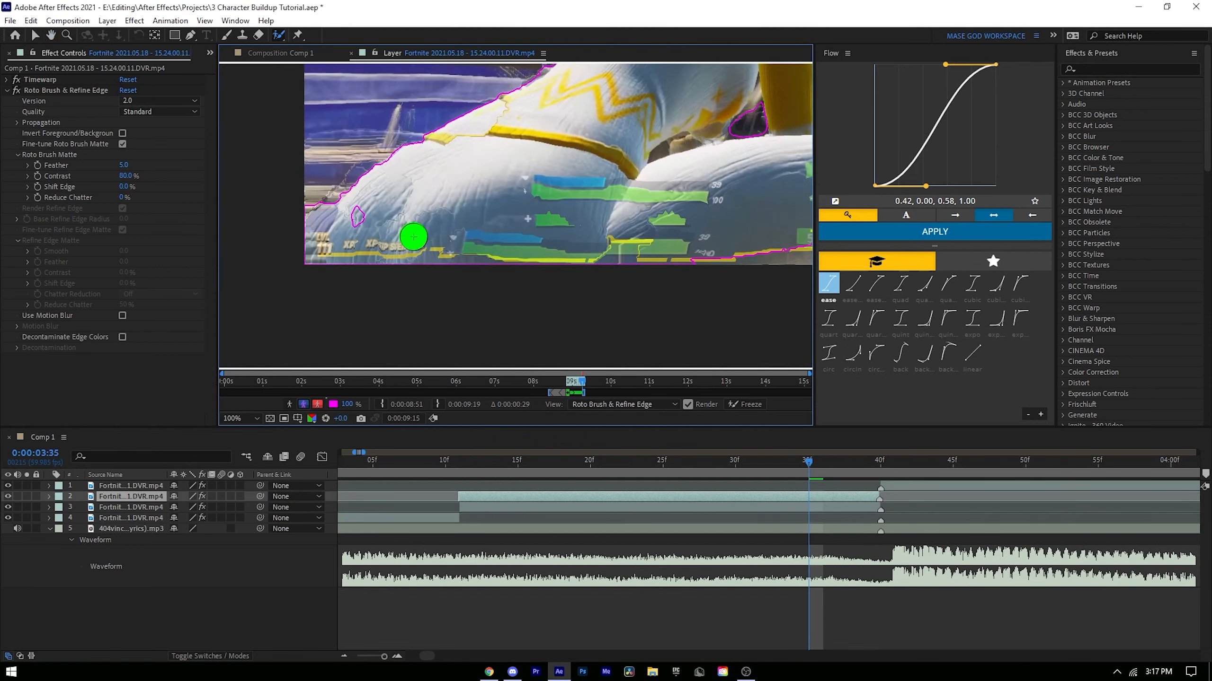
pyautogui.click(414, 236)
pyautogui.scroll(-1, 414, 237)
pyautogui.scroll(1, 465, 257)
pyautogui.press('pagedown')
pyautogui.scroll(10, 676, 535)
pyautogui.press('u')
pyautogui.scroll(-1, 465, 257)
pyautogui.press('pagedown')
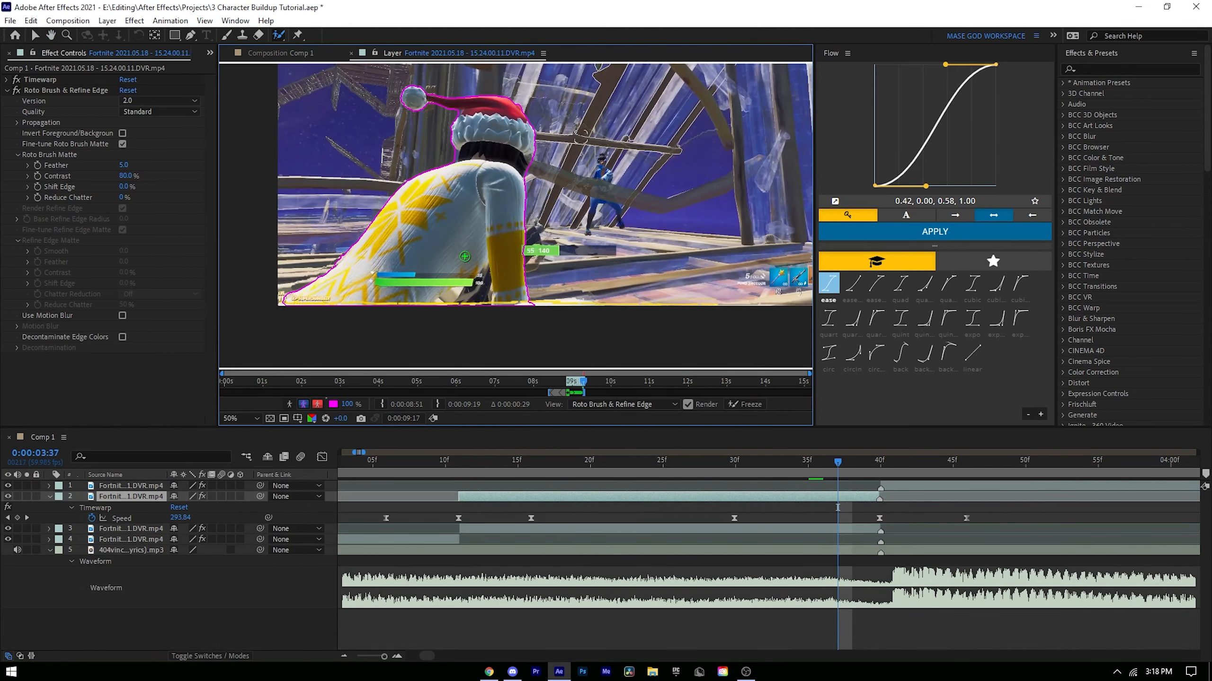
# Step: Exclude the health bar overlay from the matte at 0:00:03:38 with Roto Brush background strokes
pyautogui.press('pagedown')
pyautogui.scroll(1, 417, 227)
pyautogui.keyDown('alt'); pyautogui.moveTo(459, 192); pyautogui.dragTo(596, 195); pyautogui.keyUp('alt')
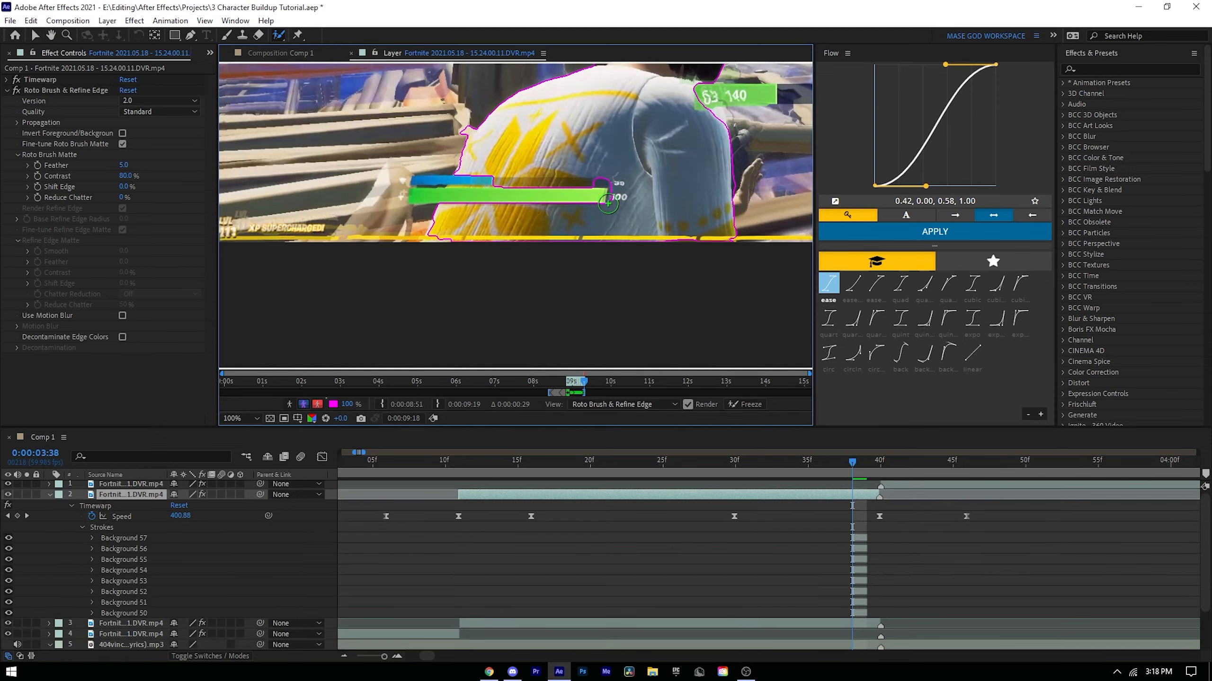
pyautogui.press('u')
pyautogui.moveTo(733, 68)
pyautogui.mouseDown()
pyautogui.moveTo(613, 298)
pyautogui.moveTo(518, 308)
pyautogui.mouseUp()
# Step: Carry the matte on to the segment's end at 0:00:03:40 and save the project
pyautogui.press('pagedown')
pyautogui.press('pagedown')
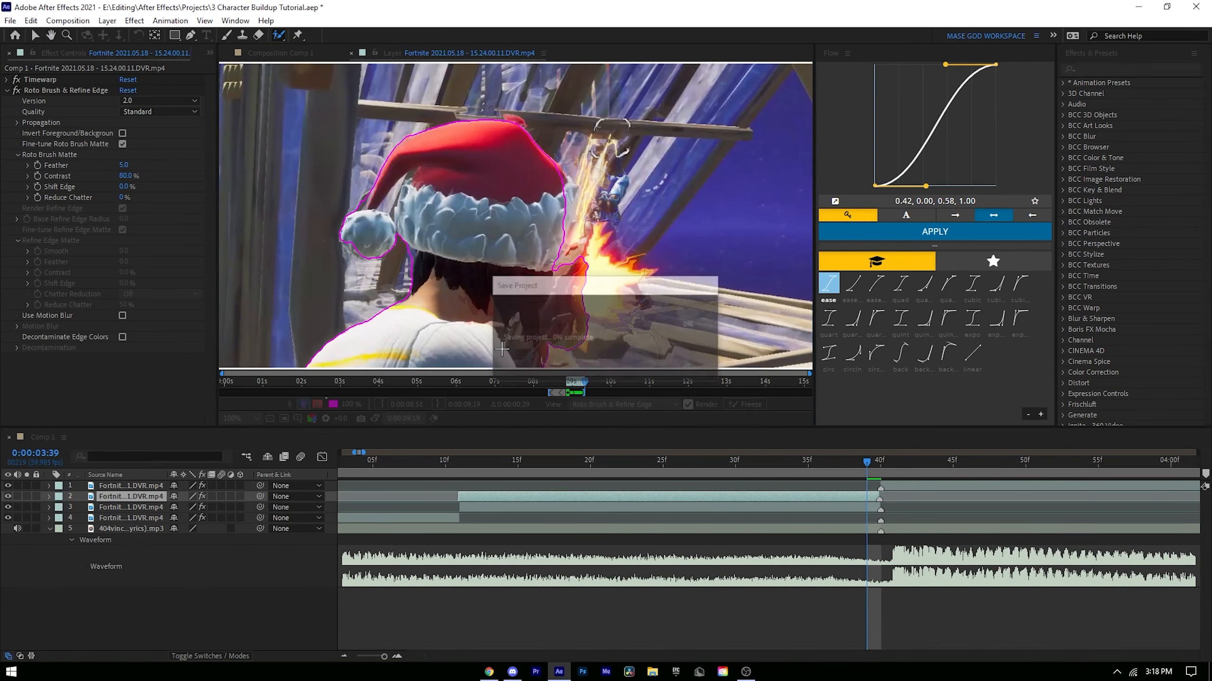
pyautogui.scroll(-1, 497, 283)
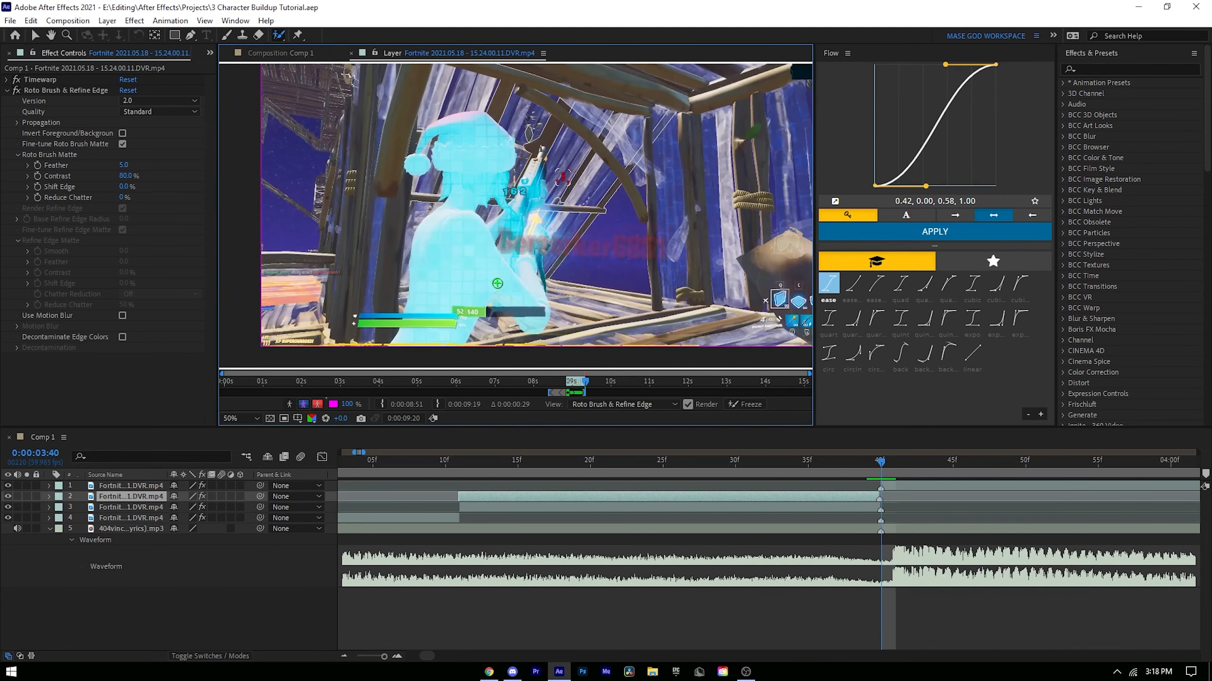
pyautogui.click(763, 497)
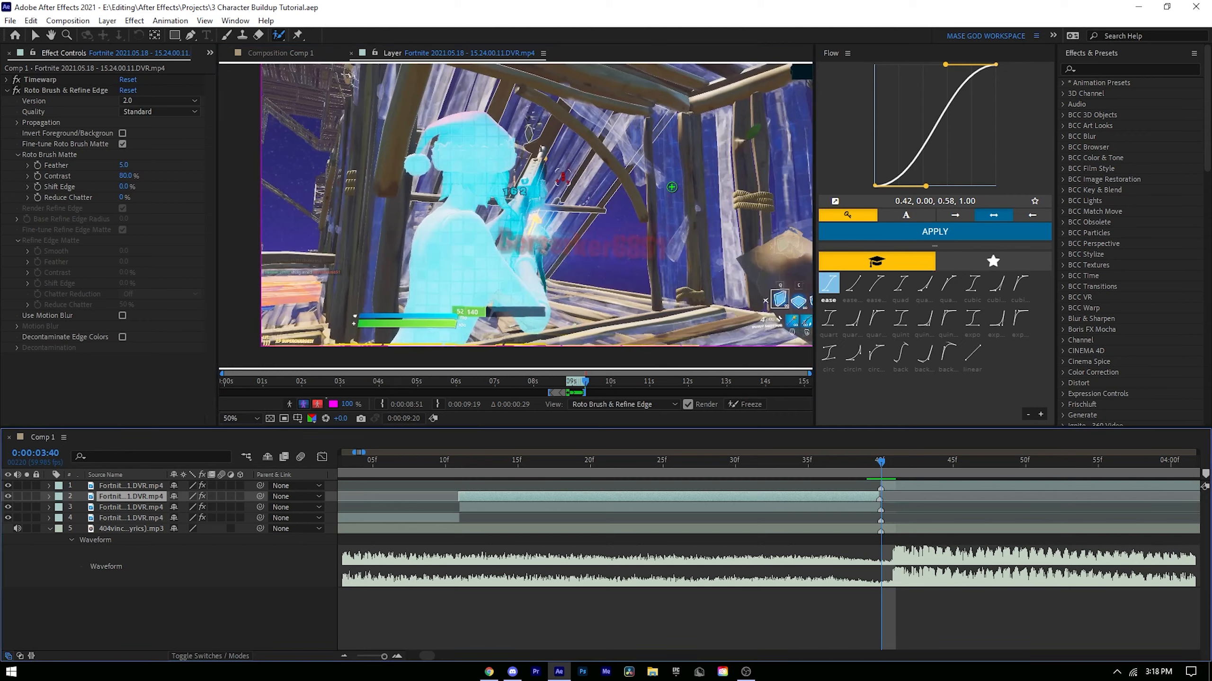
# Step: Return to the Comp 1 view at 50% and hide the original middle segment under the roto copy at 0:00:03:33
pyautogui.click(273, 50)
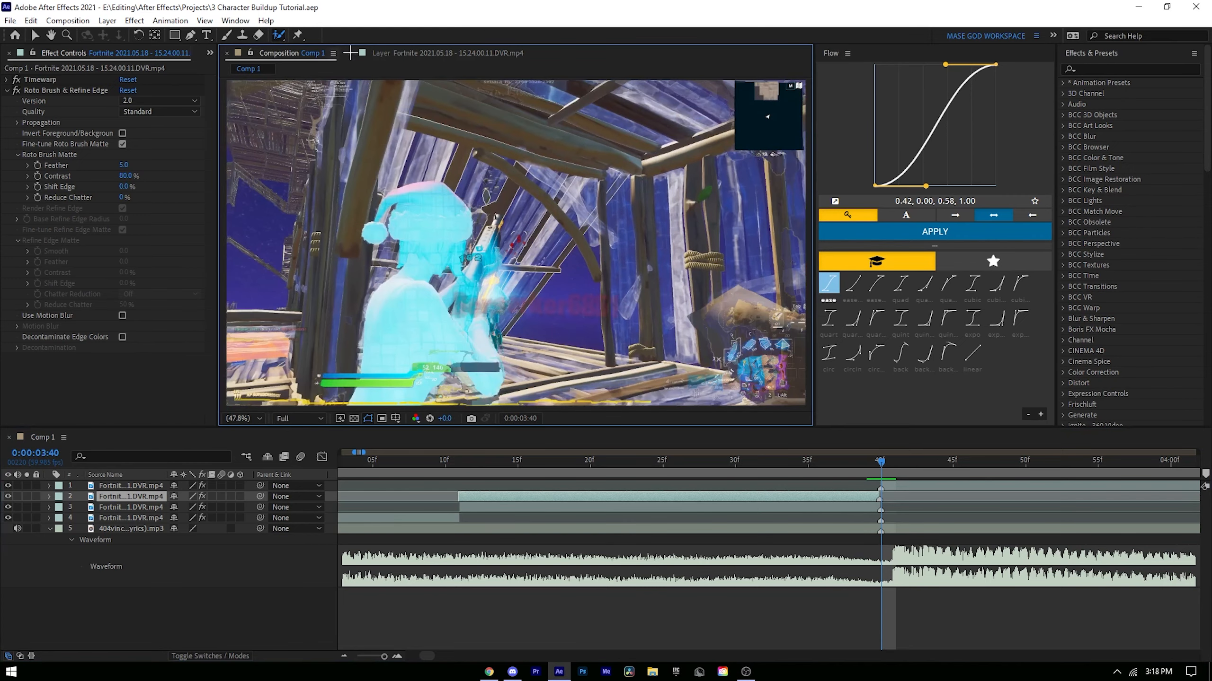
pyautogui.click(259, 419)
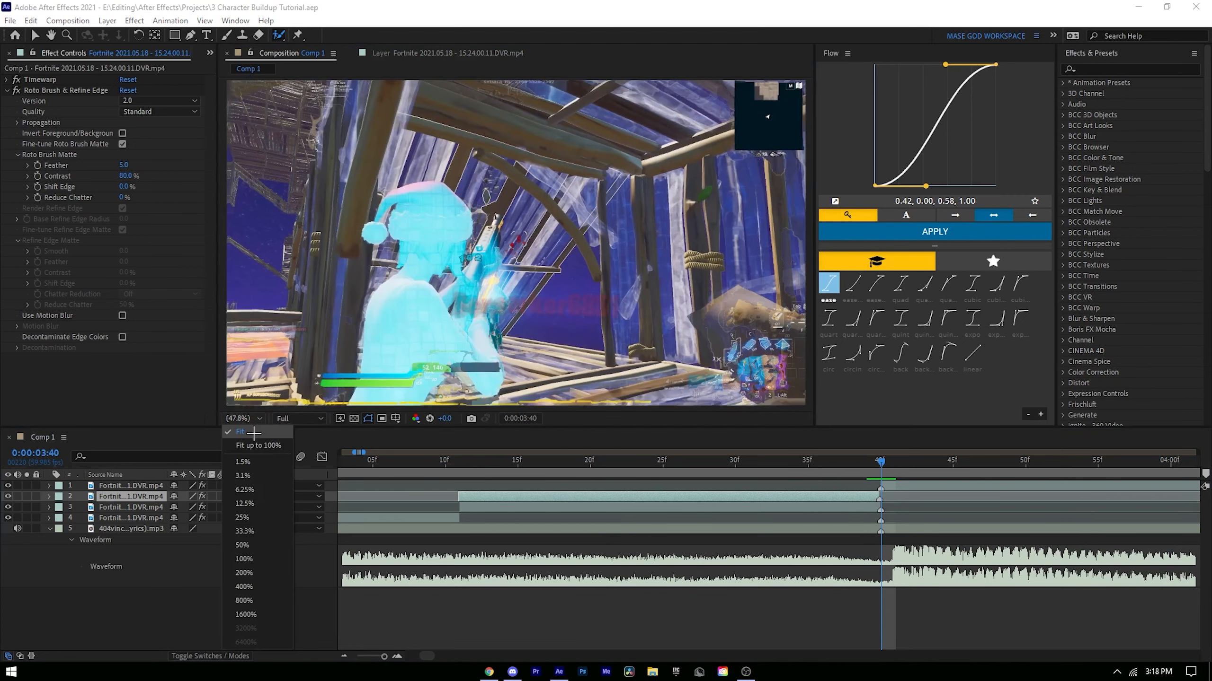
pyautogui.click(257, 557)
pyautogui.moveTo(468, 464); pyautogui.dragTo(779, 462)
pyautogui.click(7, 507)
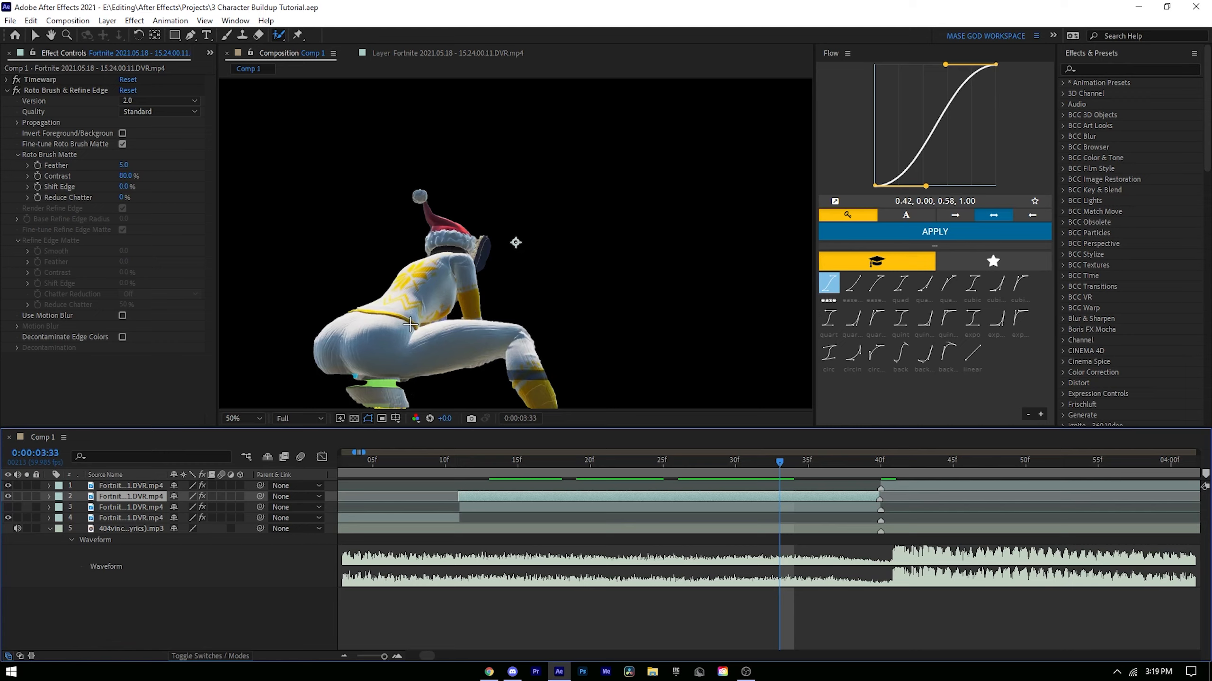
pyautogui.press('F2')
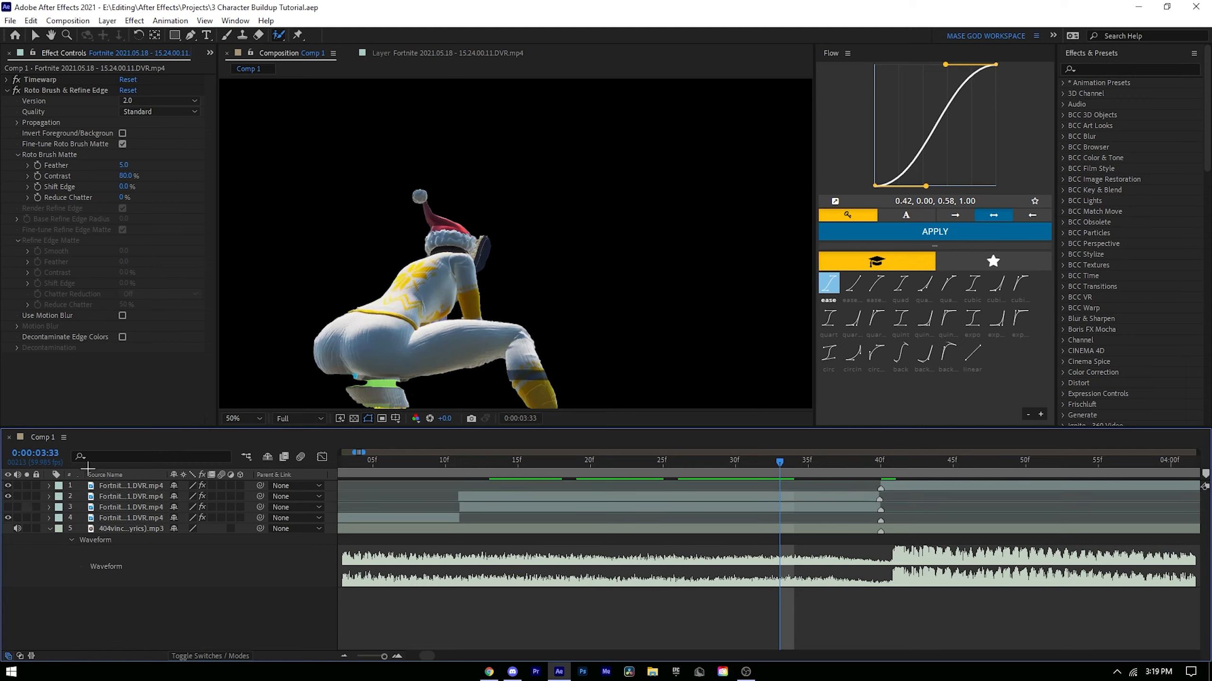
# Step: Set the preview resolution to Quarter and make the original middle segment visible again under the roto copy, saving the project
pyautogui.click(297, 419)
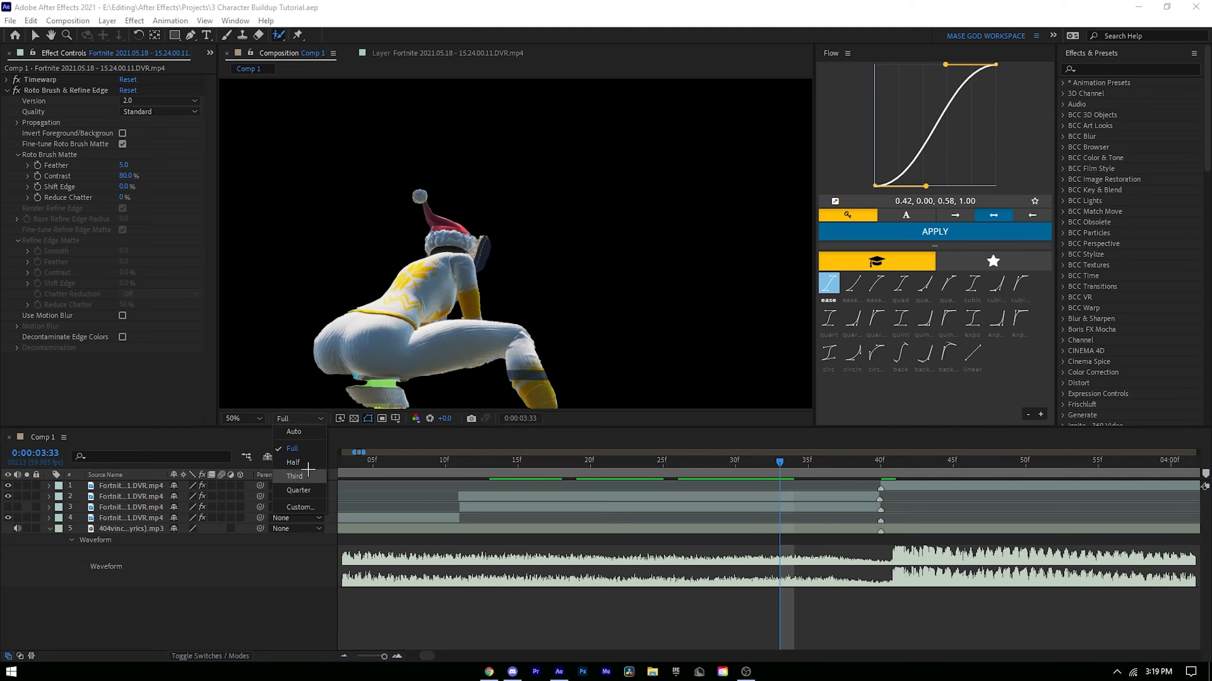
pyautogui.click(276, 475)
pyautogui.click(8, 507)
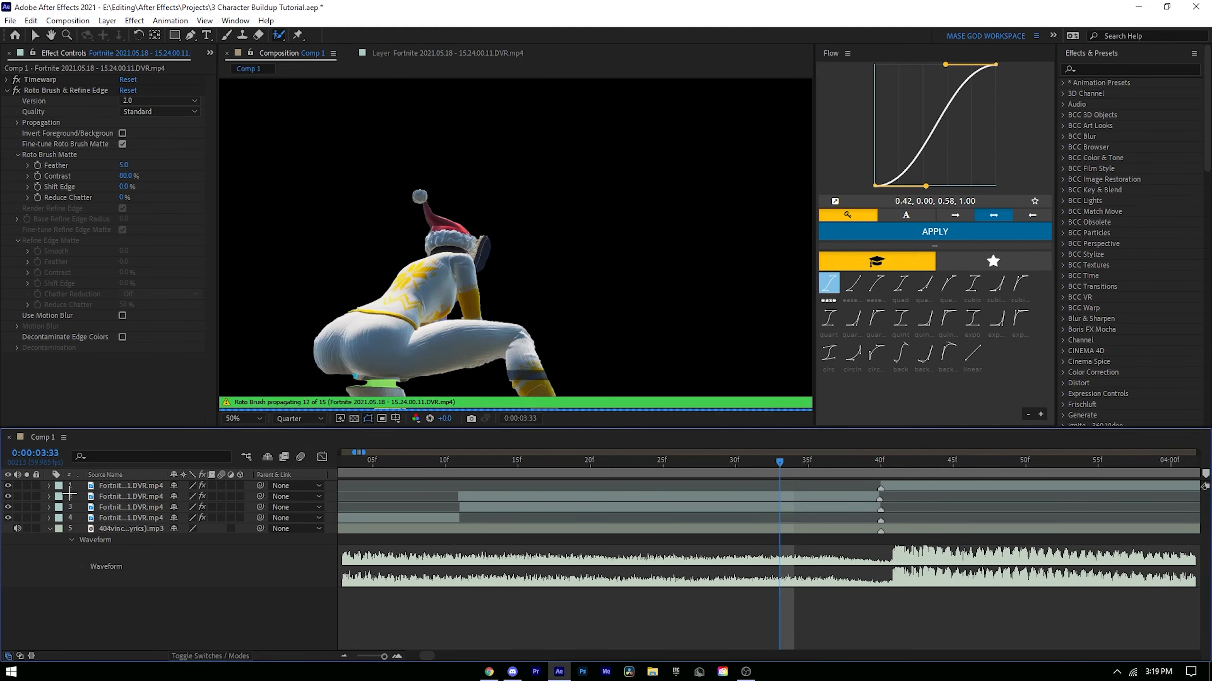
pyautogui.click(529, 508)
pyautogui.hotkey('ctrl', 's')
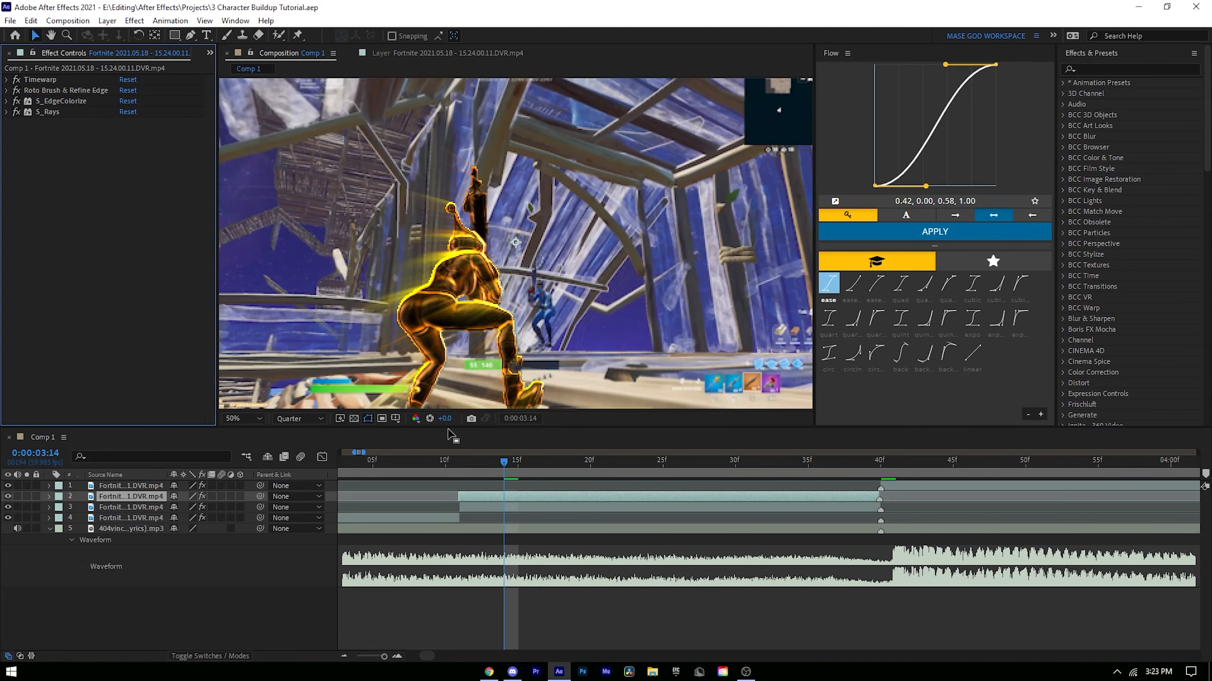
# Step: Select the roto copy at 0:00:03:12 and open its S_EdgeColorize settings
pyautogui.click(488, 496)
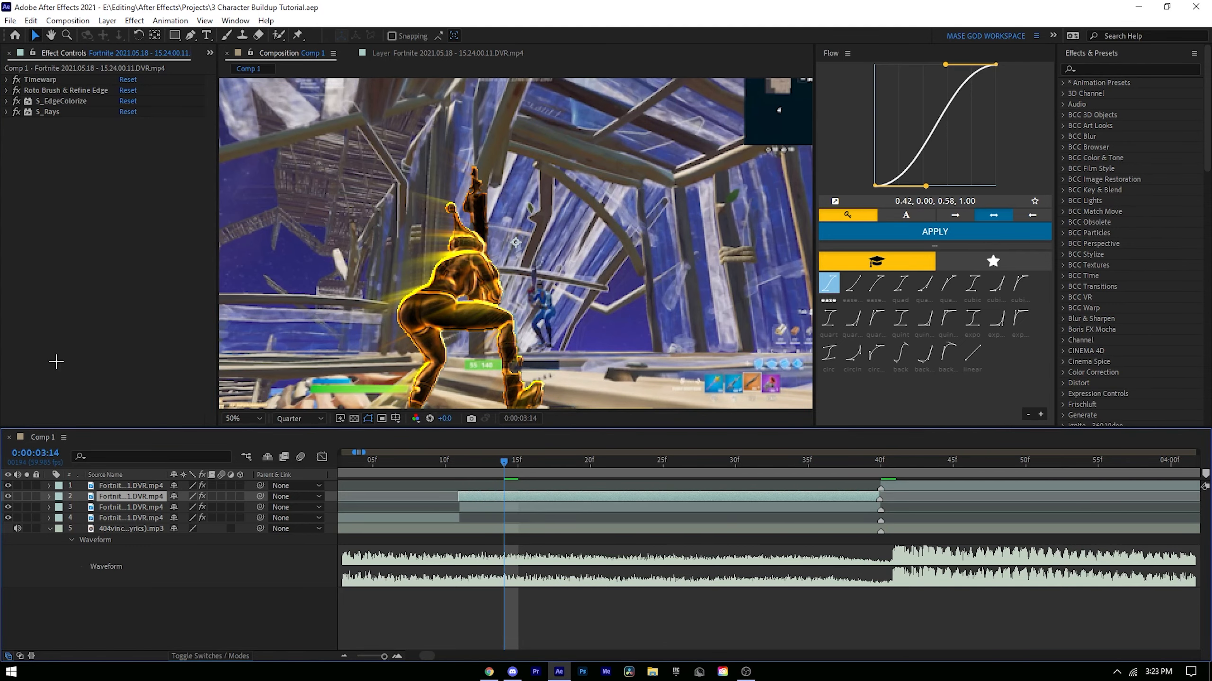
pyautogui.click(458, 463)
pyautogui.press('u')
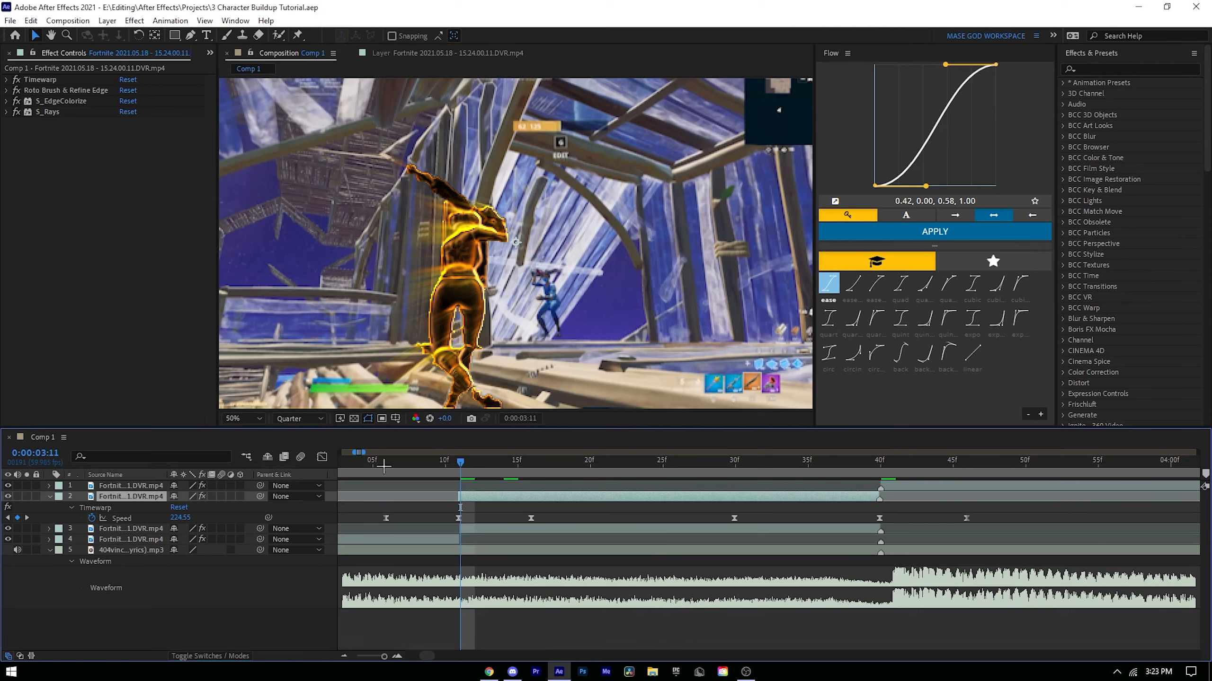
pyautogui.press('u')
pyautogui.click(6, 100)
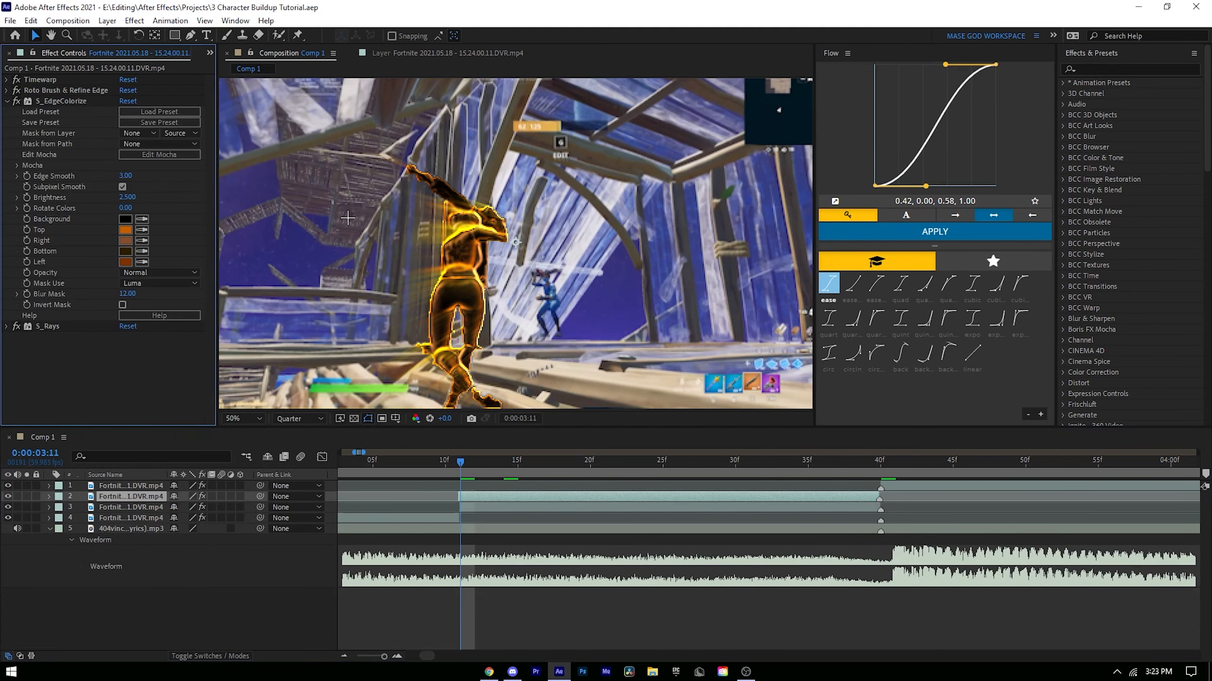
pyautogui.click(474, 461)
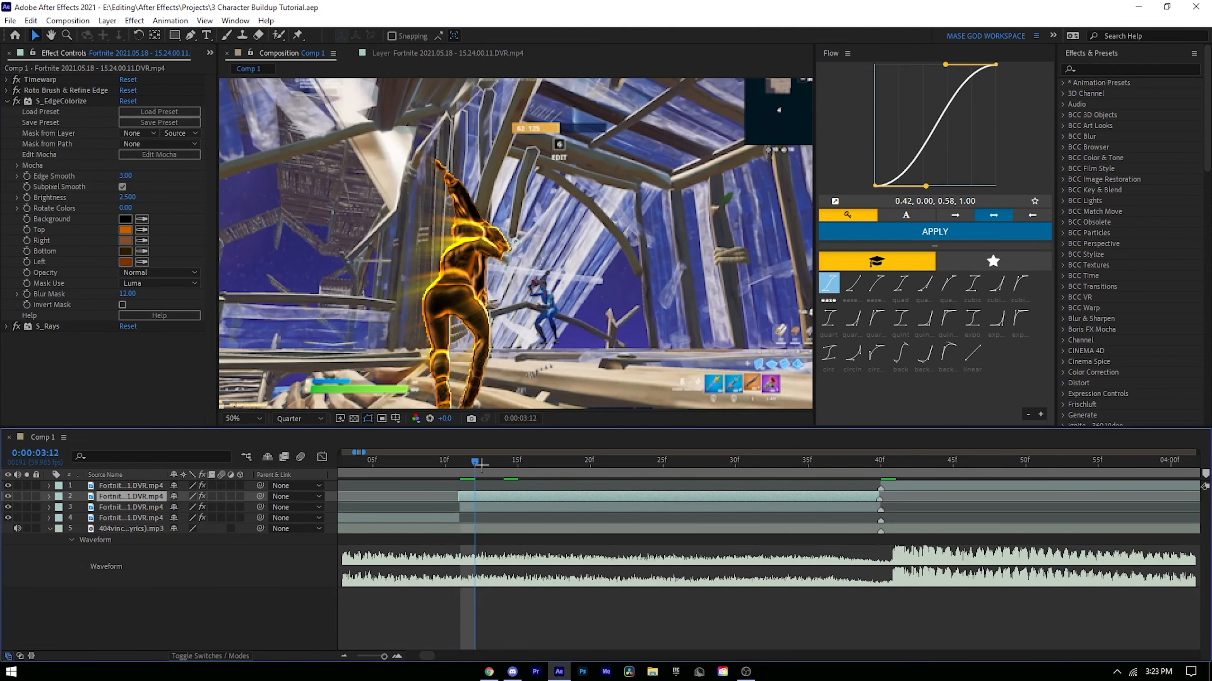
# Step: Change the S_EdgeColorize Top color to magenta and the Right color to purple
pyautogui.click(123, 231)
pyautogui.click(634, 285)
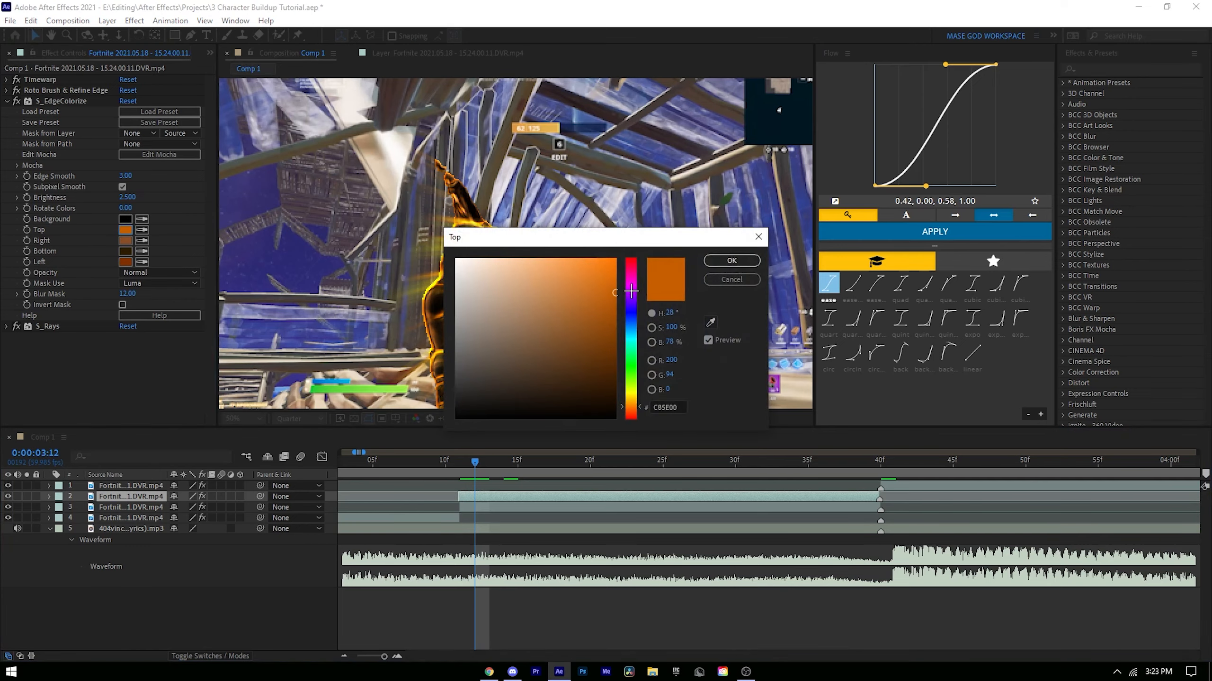
pyautogui.click(731, 260)
pyautogui.click(125, 240)
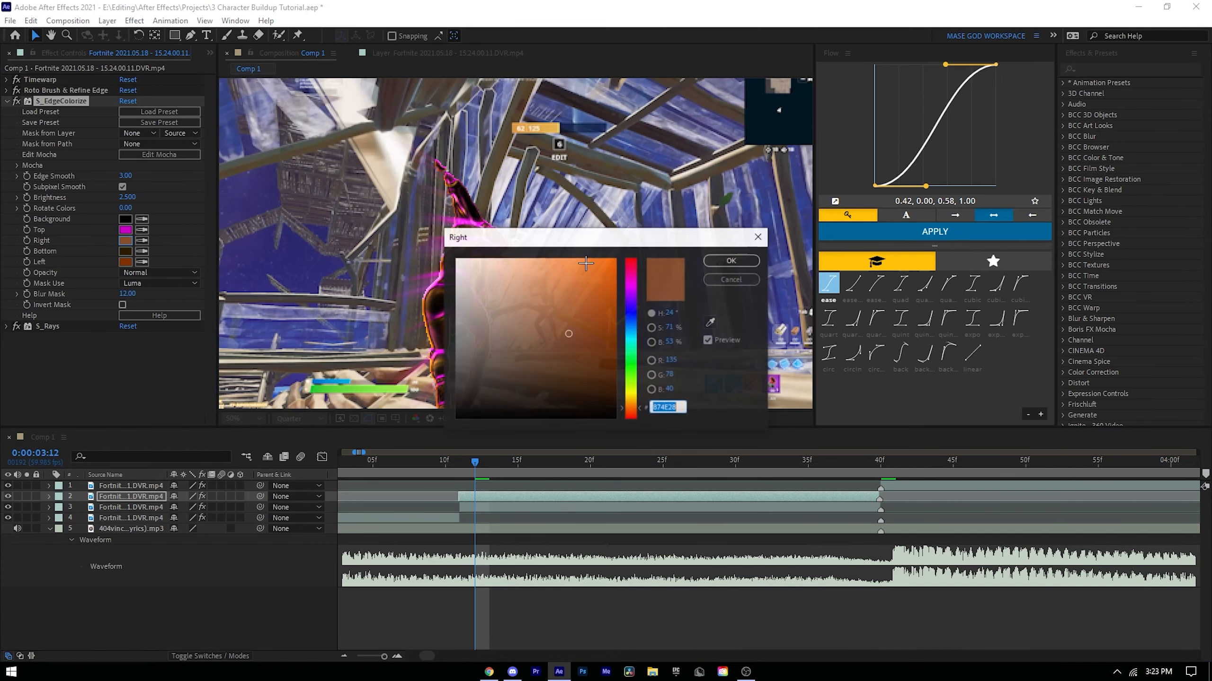
pyautogui.click(627, 285)
pyautogui.click(731, 261)
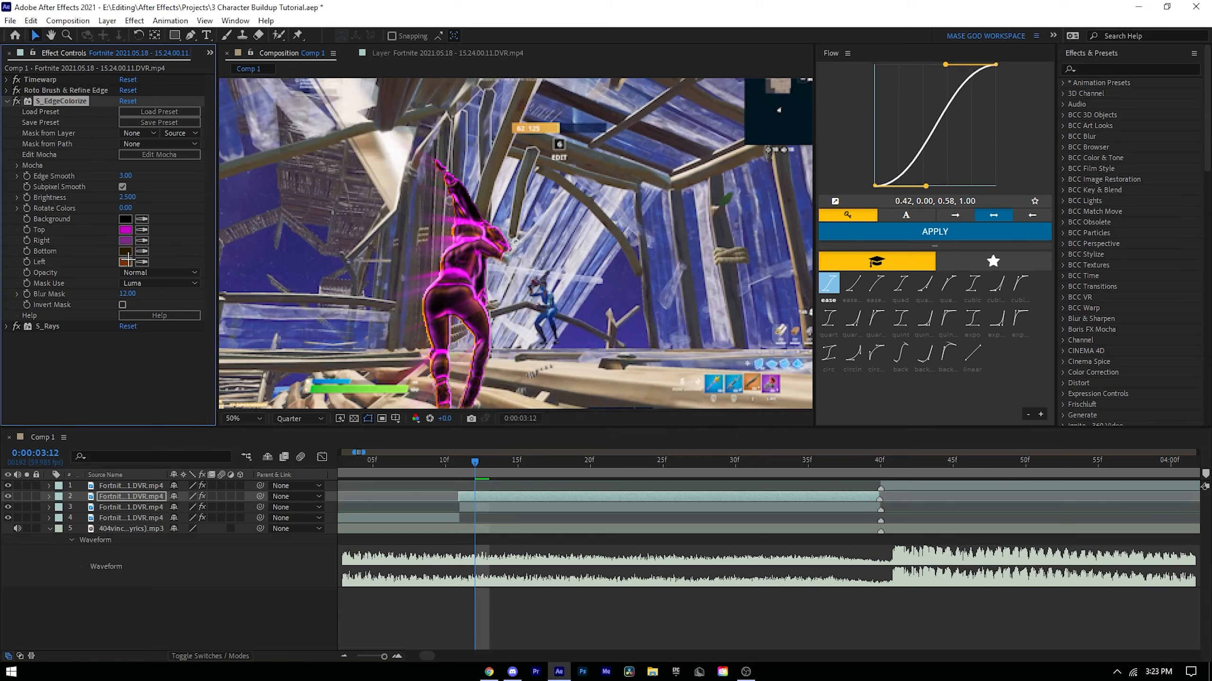
# Step: Change the S_EdgeColorize Left color to purple and the Bottom color to dark magenta 2C0024
pyautogui.click(125, 261)
pyautogui.click(633, 285)
pyautogui.click(732, 260)
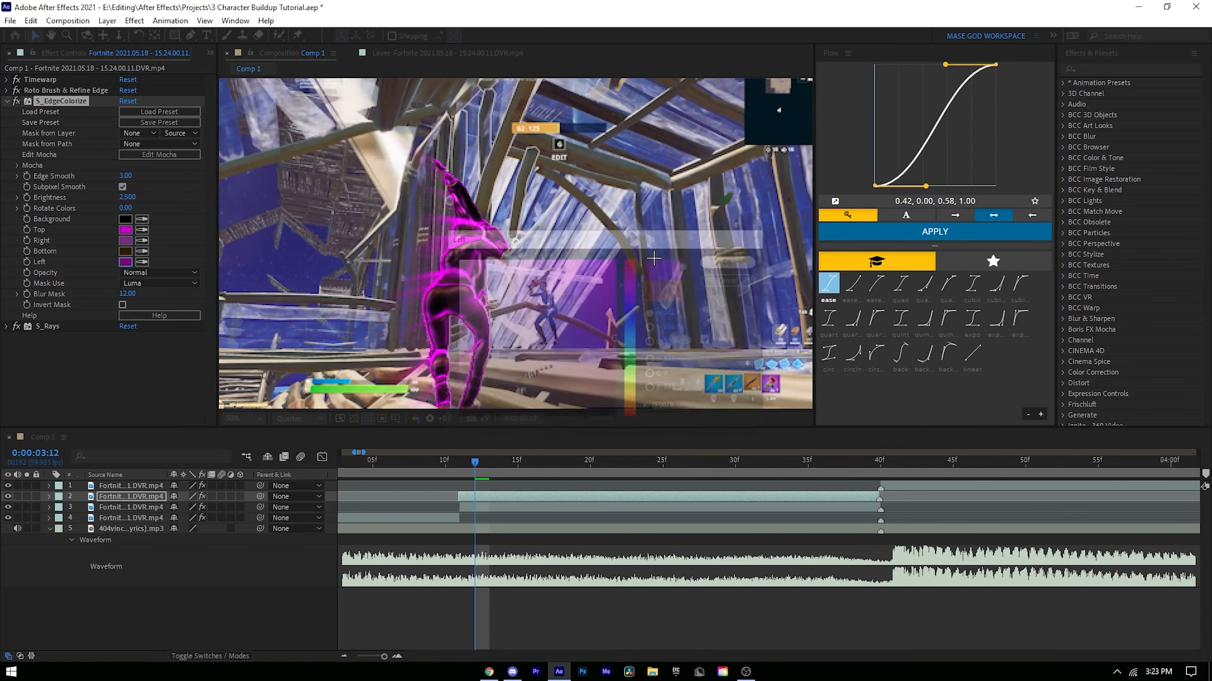
pyautogui.click(125, 251)
pyautogui.click(628, 285)
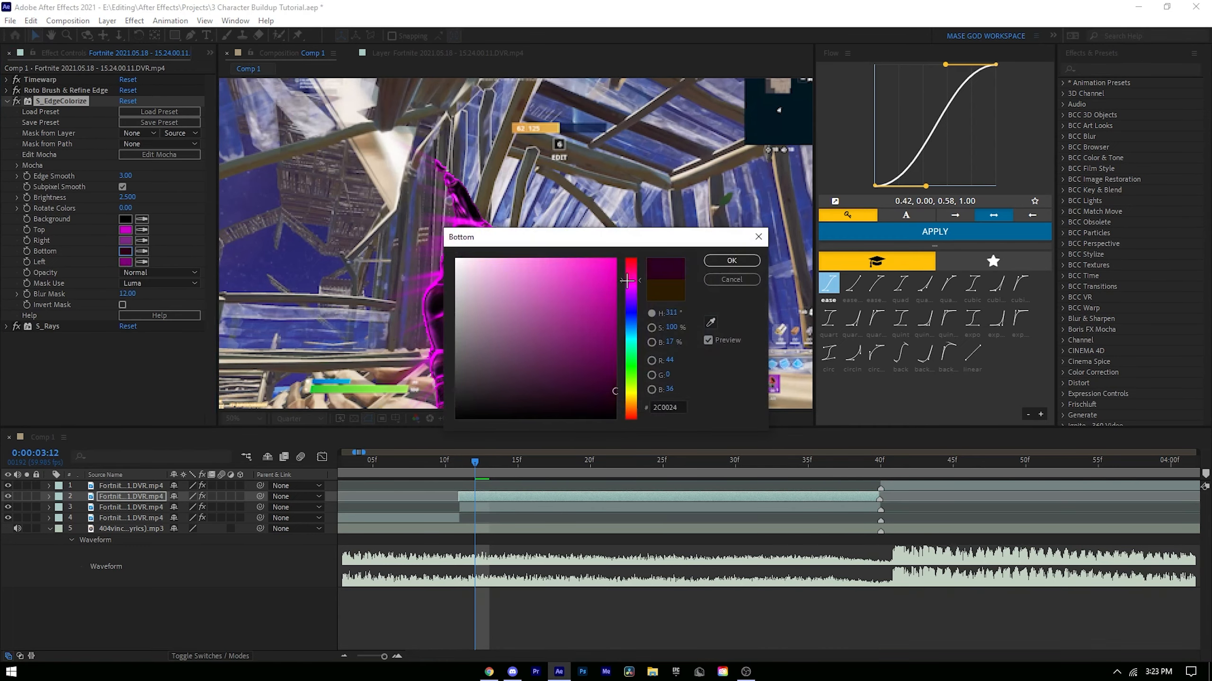
pyautogui.click(703, 262)
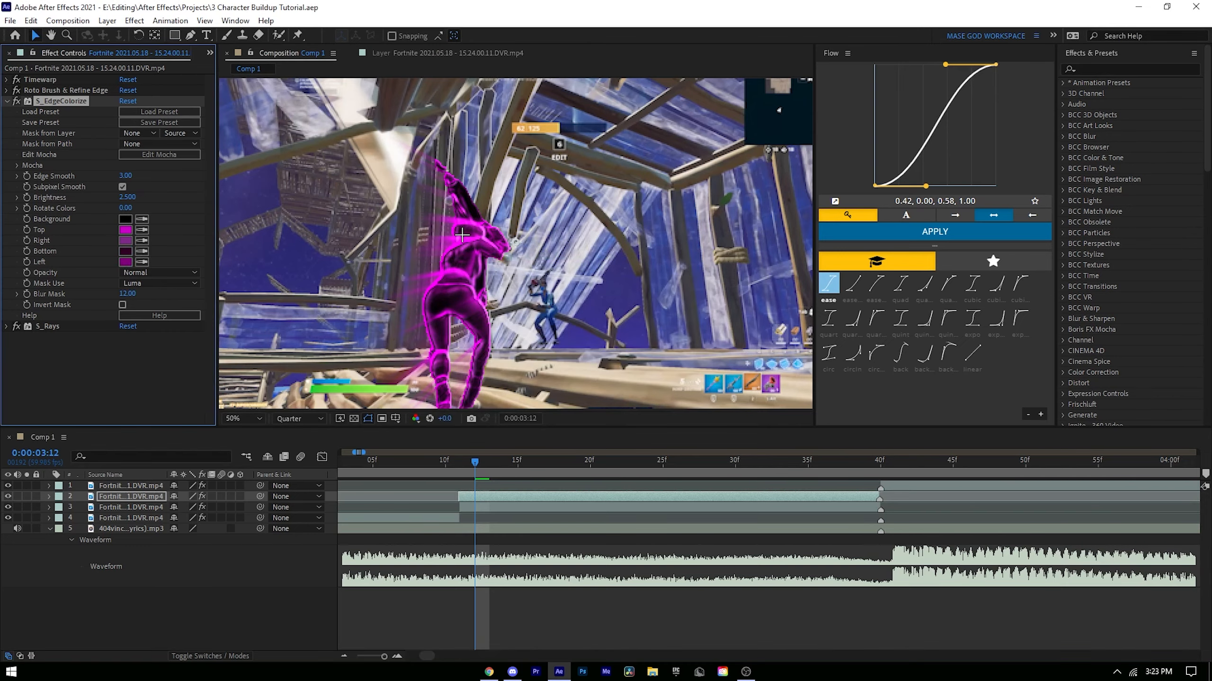
# Step: Keyframe the Rays Brightness of S_Rays from 0 at 0:00:03:11 to 4 at 0:00:03:21
pyautogui.click(7, 101)
pyautogui.click(6, 112)
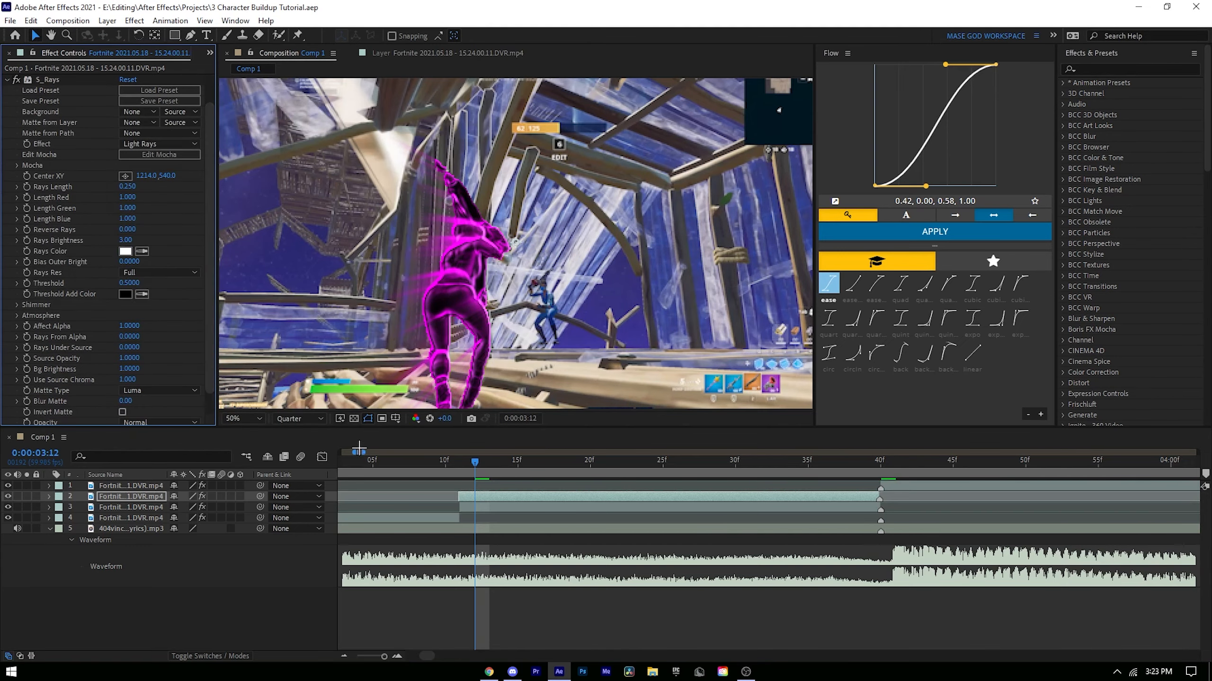
pyautogui.click(445, 461)
pyautogui.moveTo(447, 461); pyautogui.dragTo(460, 461)
pyautogui.moveTo(125, 240); pyautogui.dragTo(28, 244)
pyautogui.hotkey('shift', 'pagedown')
pyautogui.click(126, 240)
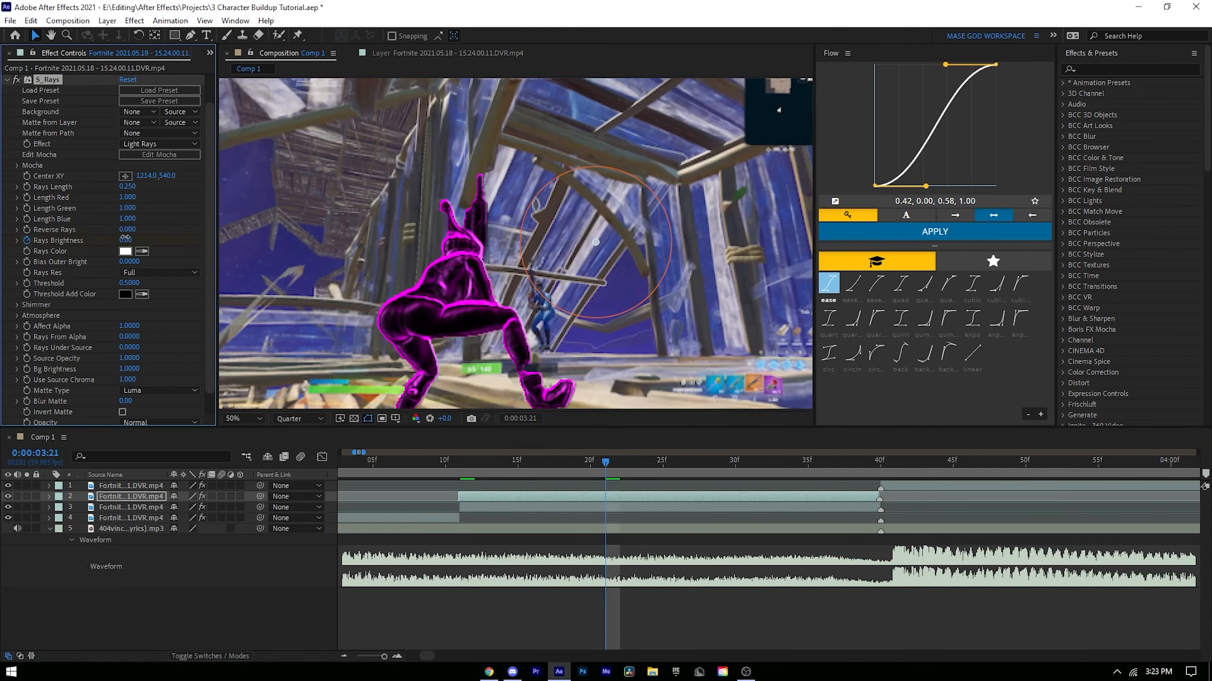
pyautogui.write('4')
pyautogui.click(163, 247)
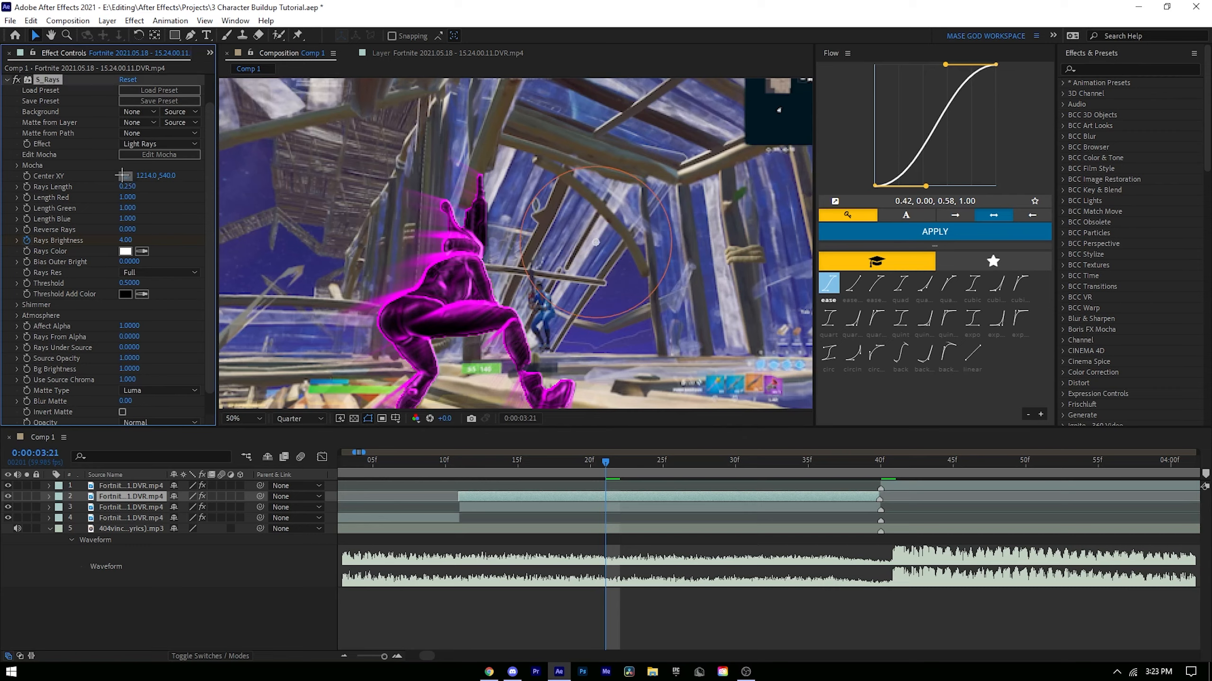
# Step: Set the Rays Length of S_Rays to 0.35
pyautogui.moveTo(128, 186); pyautogui.dragTo(137, 185)
pyautogui.click(129, 187)
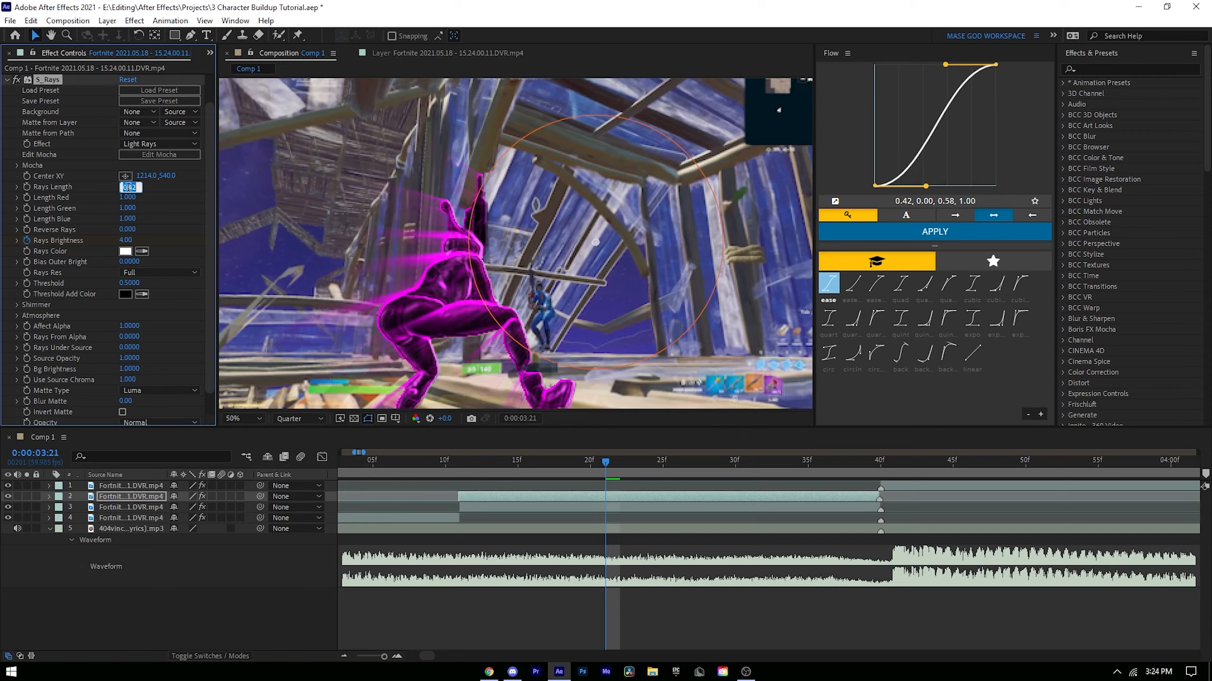
pyautogui.write('0.35')
pyautogui.click(159, 203)
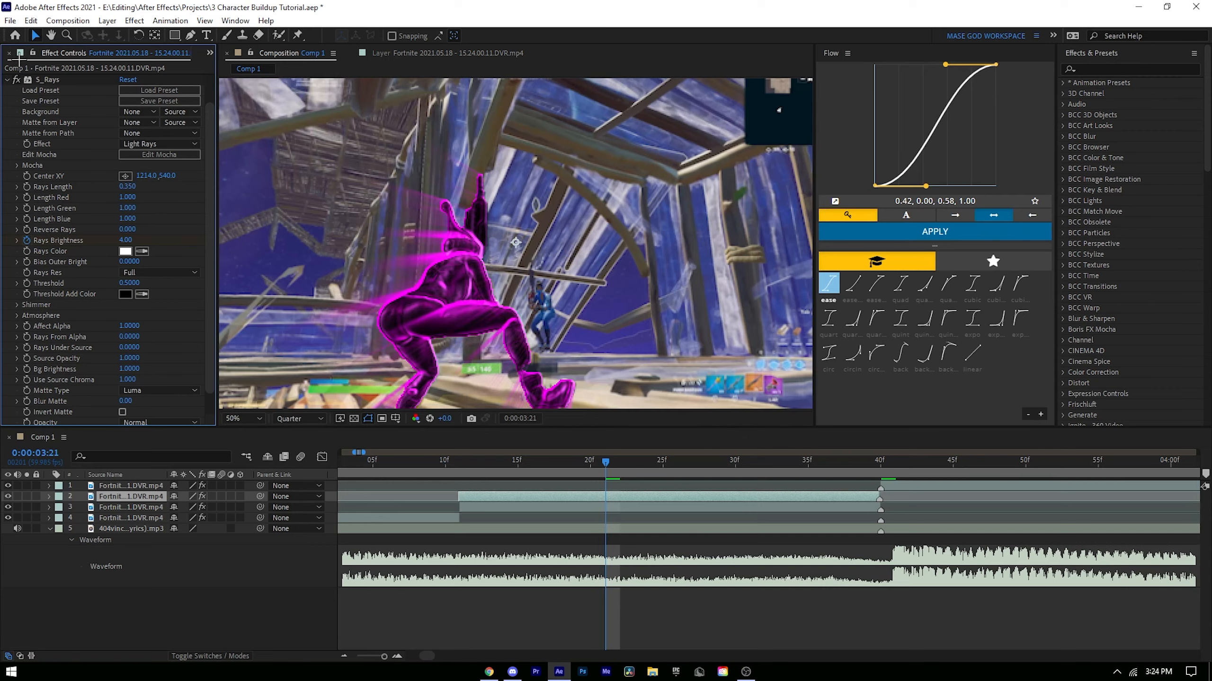
# Step: Keyframe S_EdgeColorize's Mocha Opacity from 0 at 0:00:03:11 to 1 at 0:00:03:21 and preview the fade
pyautogui.click(6, 79)
pyautogui.click(7, 101)
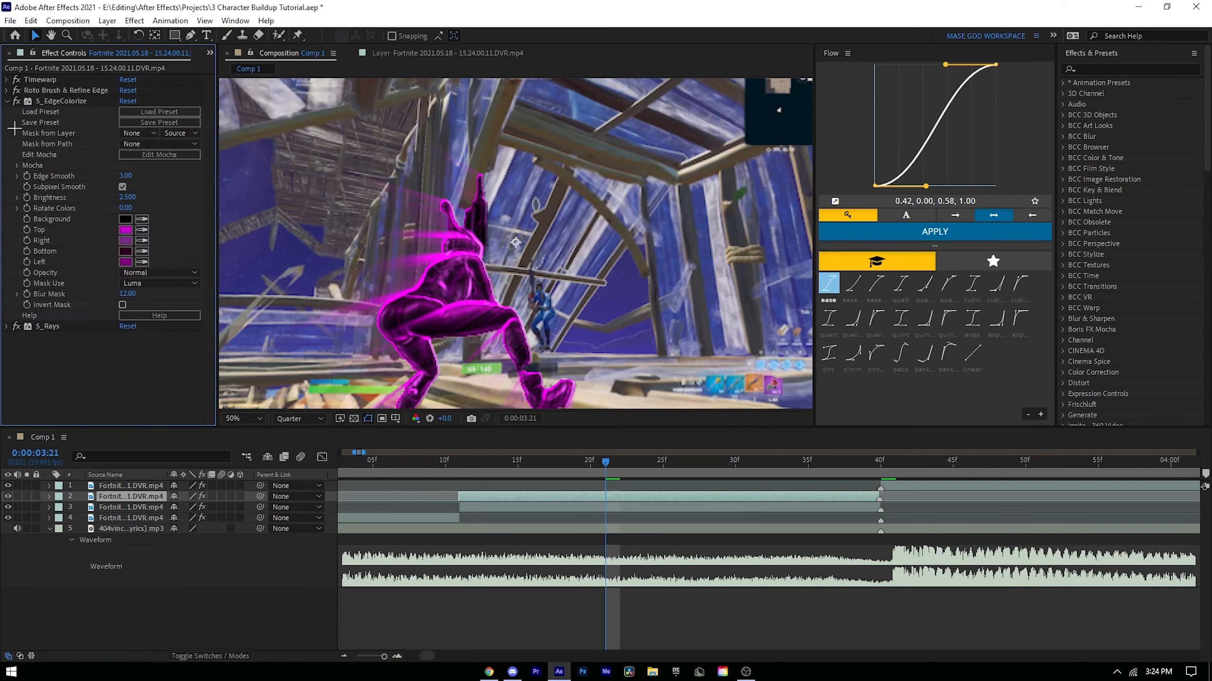
pyautogui.click(16, 165)
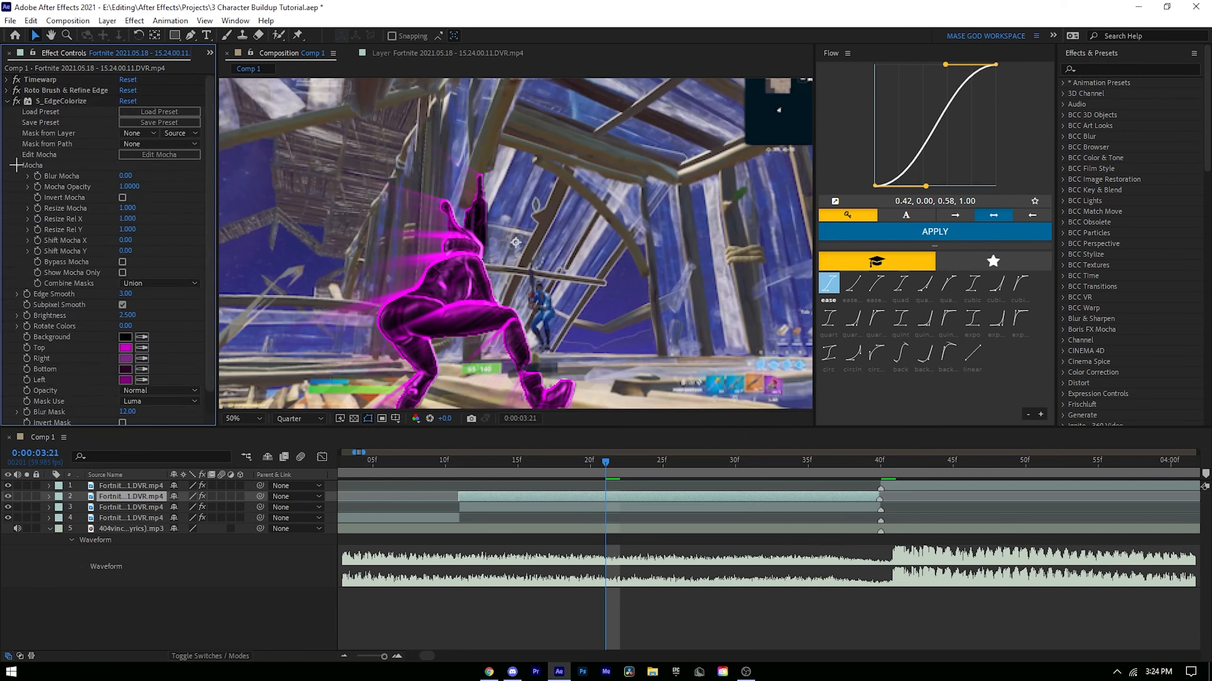
pyautogui.click(37, 186)
pyautogui.click(450, 459)
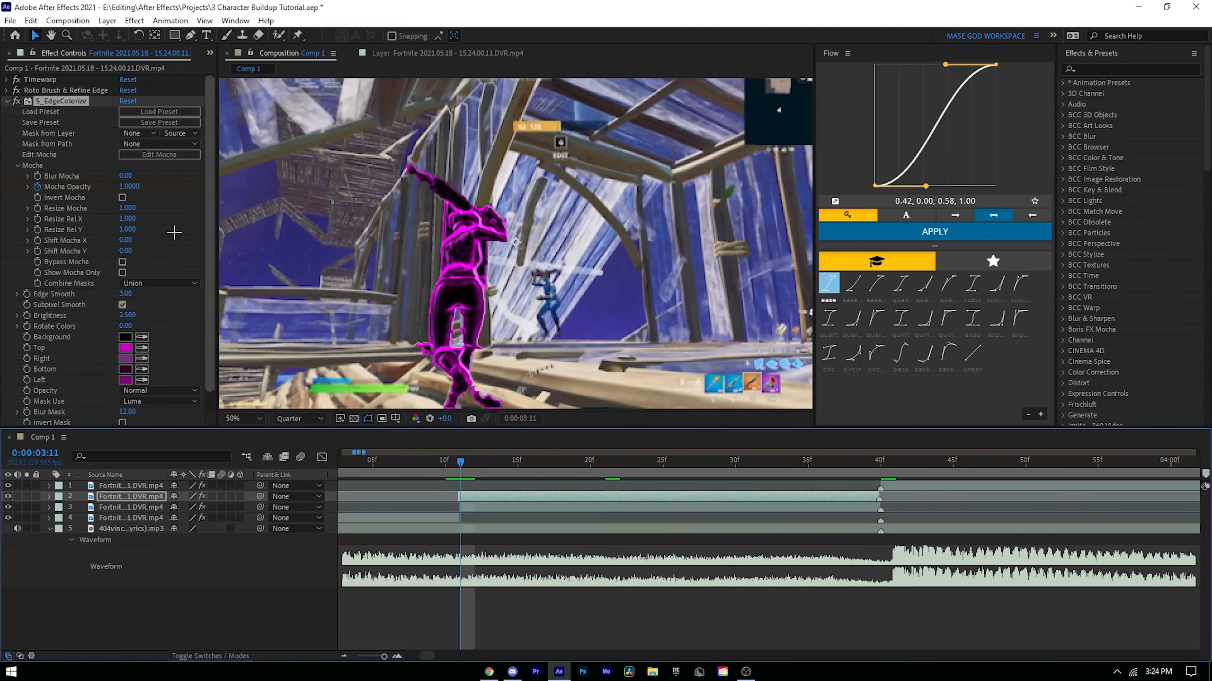
pyautogui.click(129, 187)
pyautogui.write('0.85')
pyautogui.press('Return')
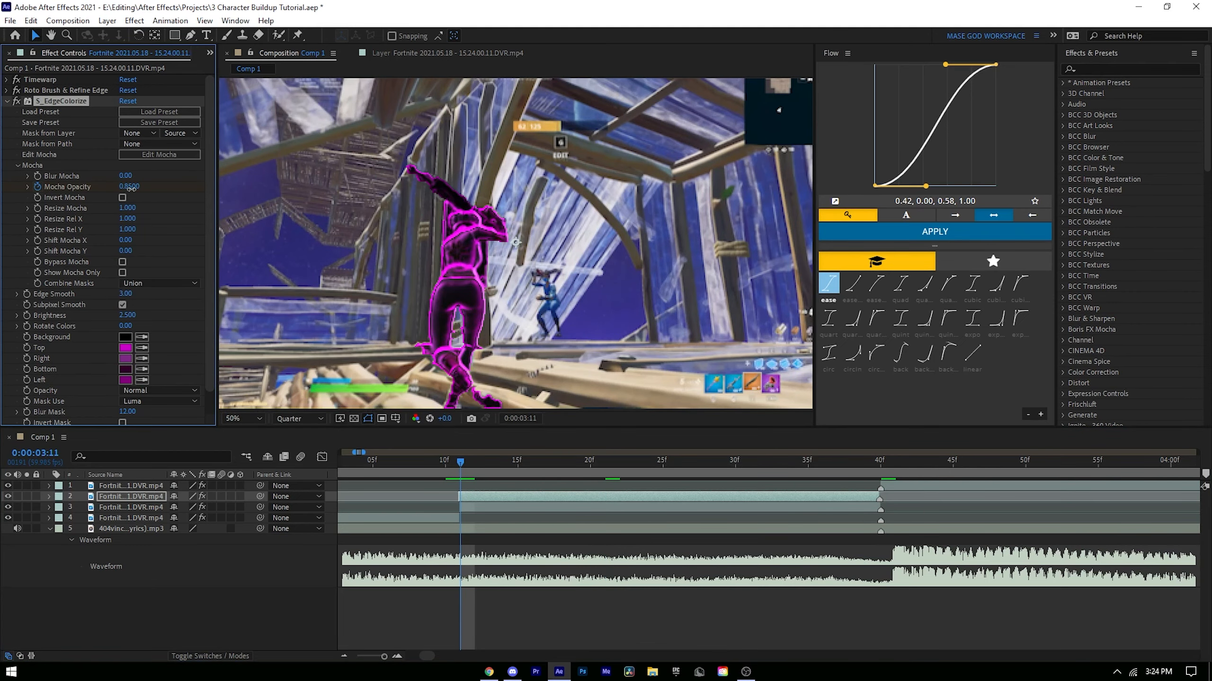
pyautogui.moveTo(131, 188); pyautogui.dragTo(96, 188)
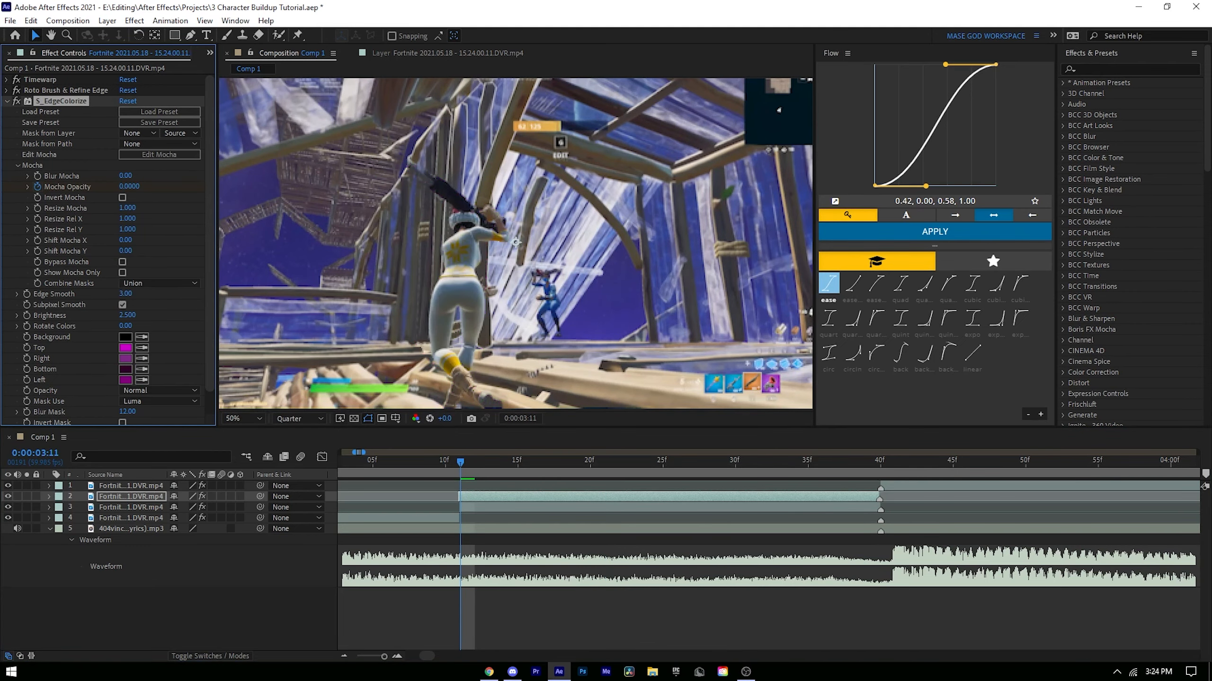
pyautogui.click(7, 101)
pyautogui.moveTo(464, 457); pyautogui.dragTo(622, 452)
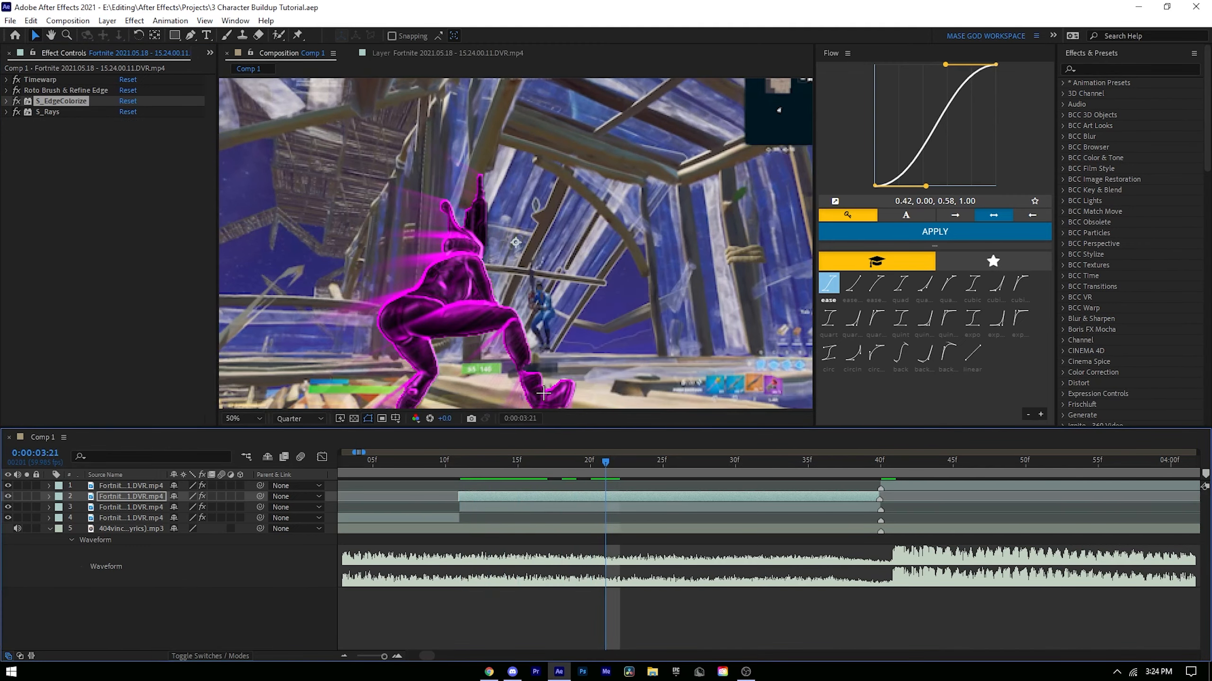
# Step: Apply the S_HueSatBright effect to the roto copy
pyautogui.click(590, 495)
pyautogui.hotkey('ctrl', 'space')
pyautogui.write('hues')
pyautogui.press('Return')
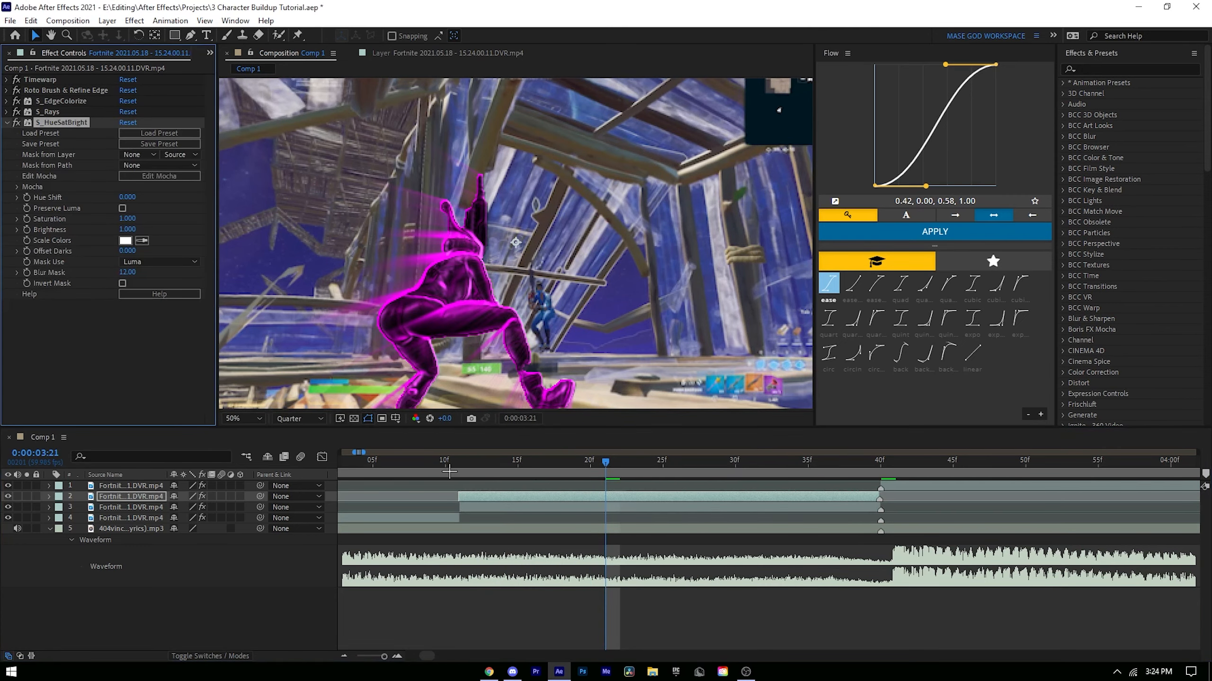
# Step: Keyframe the Hue Shift of S_HueSatBright from 0 at 0:00:03:11 to 1 at 0:00:03:40 and preview the color cycling
pyautogui.click(459, 472)
pyautogui.click(27, 197)
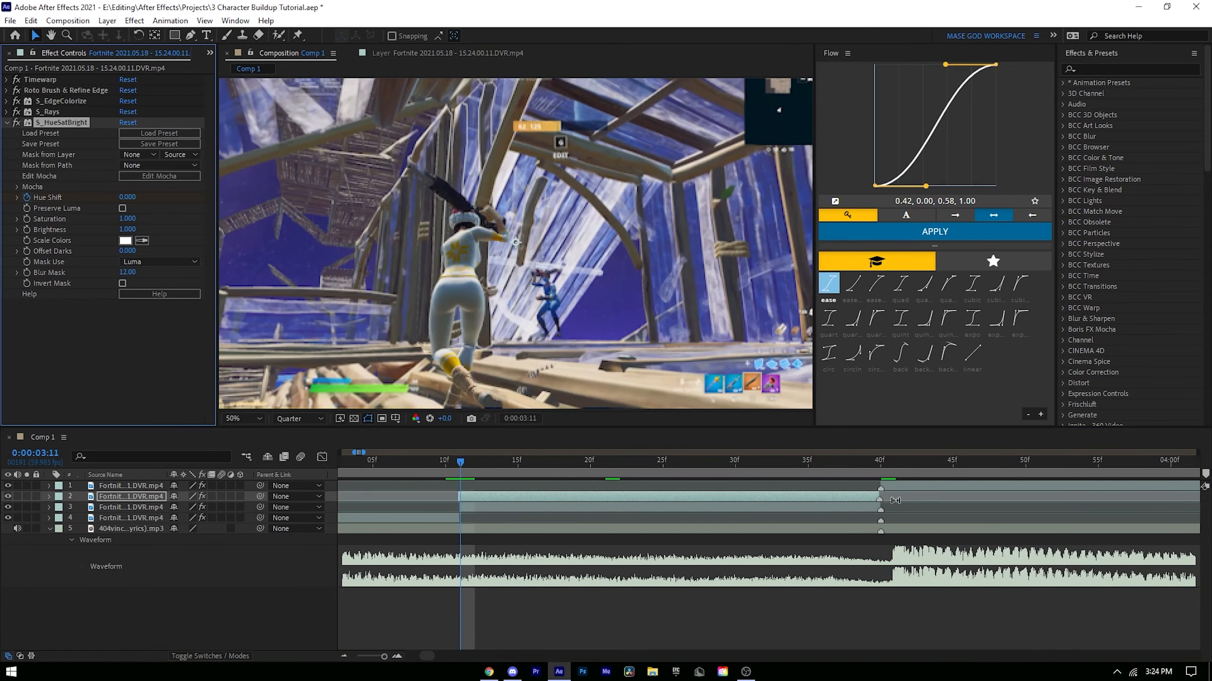
pyautogui.click(880, 462)
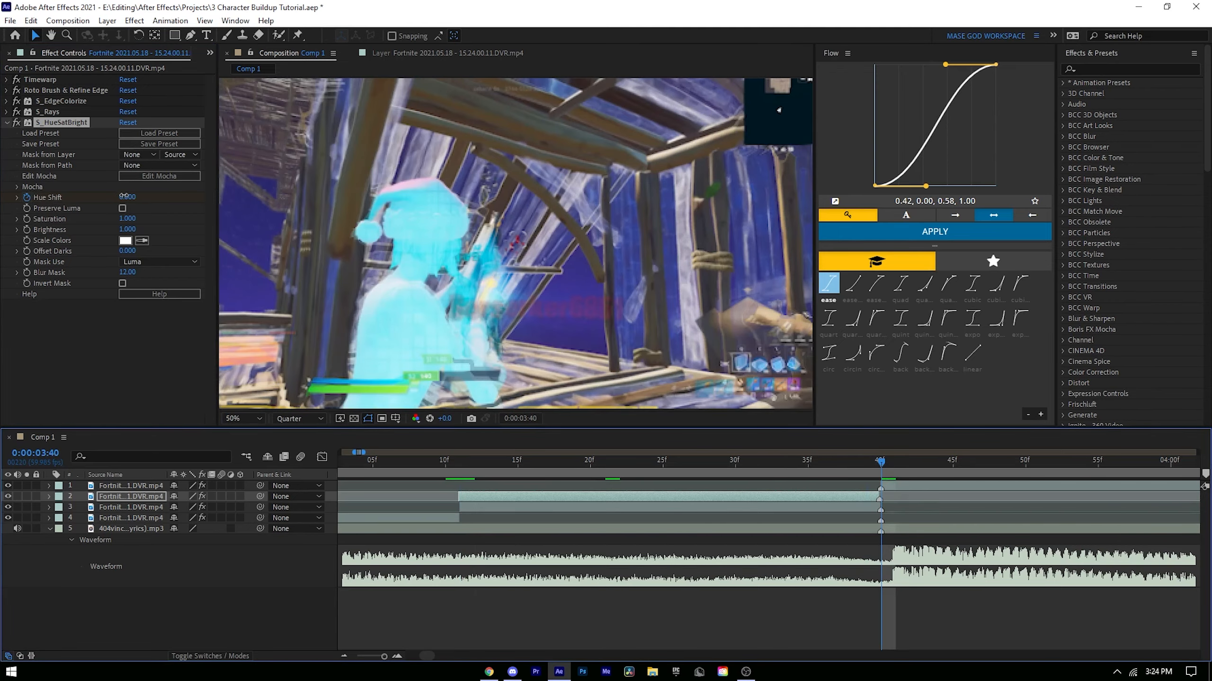
pyautogui.click(124, 197)
pyautogui.write('1')
pyautogui.click(160, 199)
pyautogui.moveTo(432, 450); pyautogui.dragTo(729, 478)
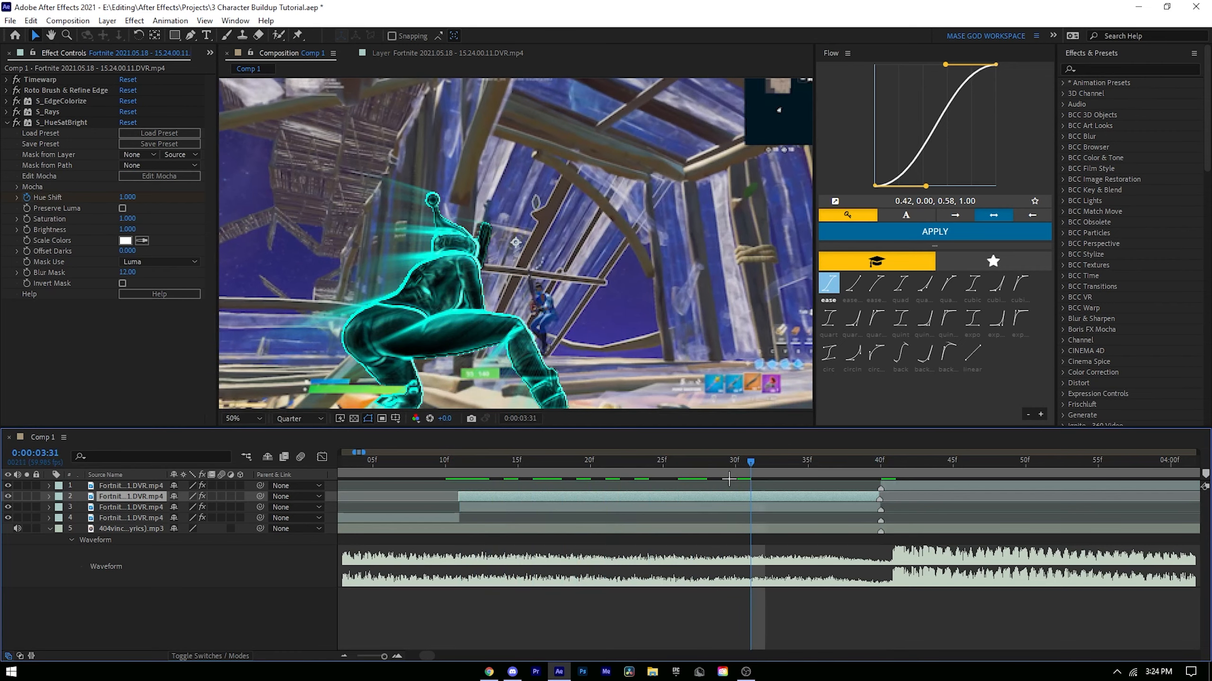
# Step: Apply the Deep Glow effect to the roto copy at 0:00:03:31
pyautogui.hotkey('ctrl', 'space')
pyautogui.write('dee')
pyautogui.press('Return')
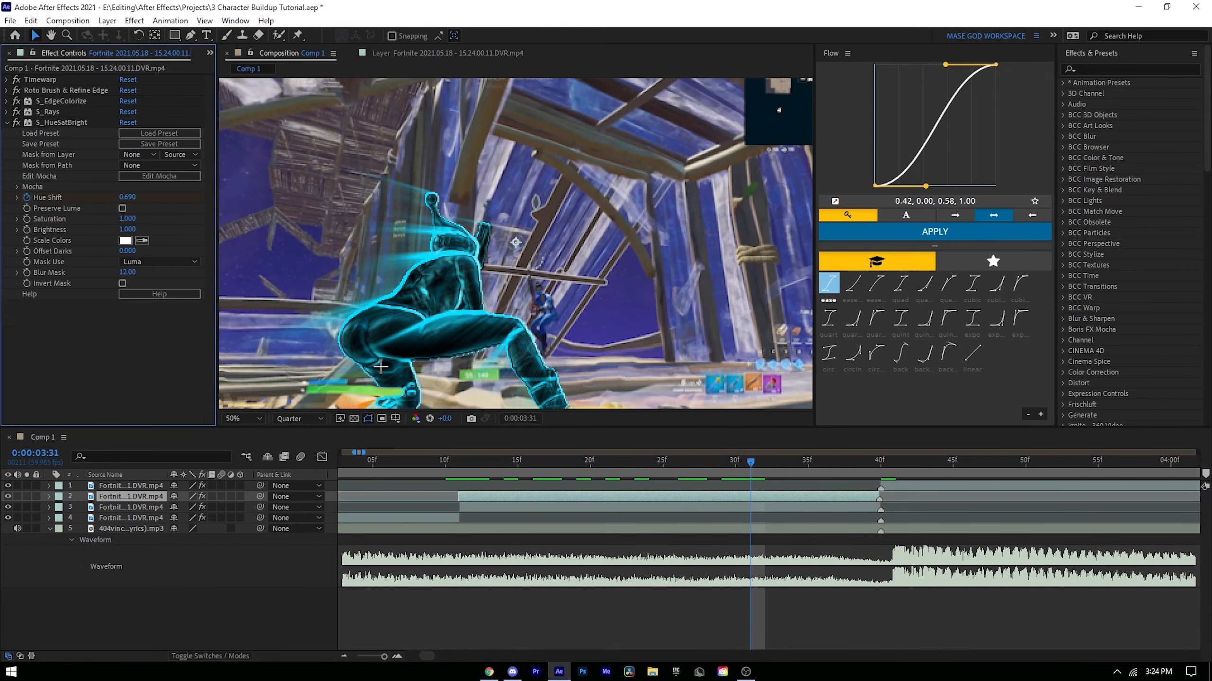
pyautogui.click(127, 377)
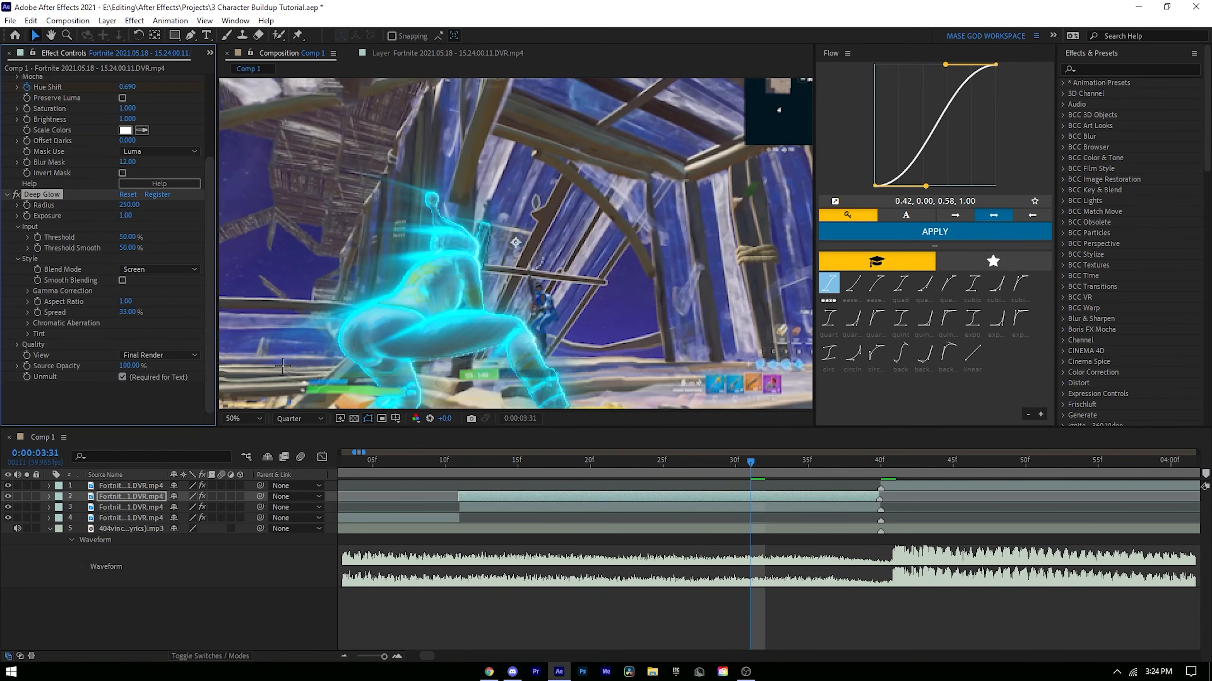
# Step: Move Deep Glow directly above S_EdgeColorize in the effect order and compare the character with and without the glow at 0:00:03:23
pyautogui.click(460, 461)
pyautogui.scroll(3, 28, 207)
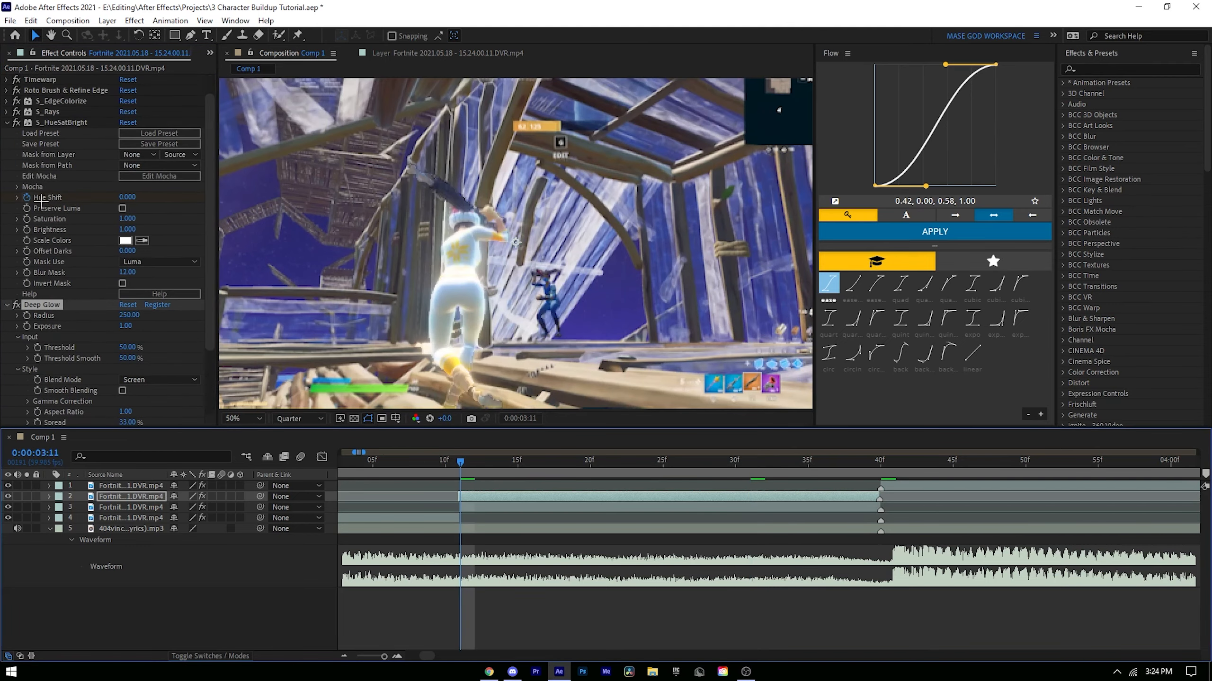
pyautogui.click(6, 122)
pyautogui.moveTo(38, 133); pyautogui.dragTo(38, 98)
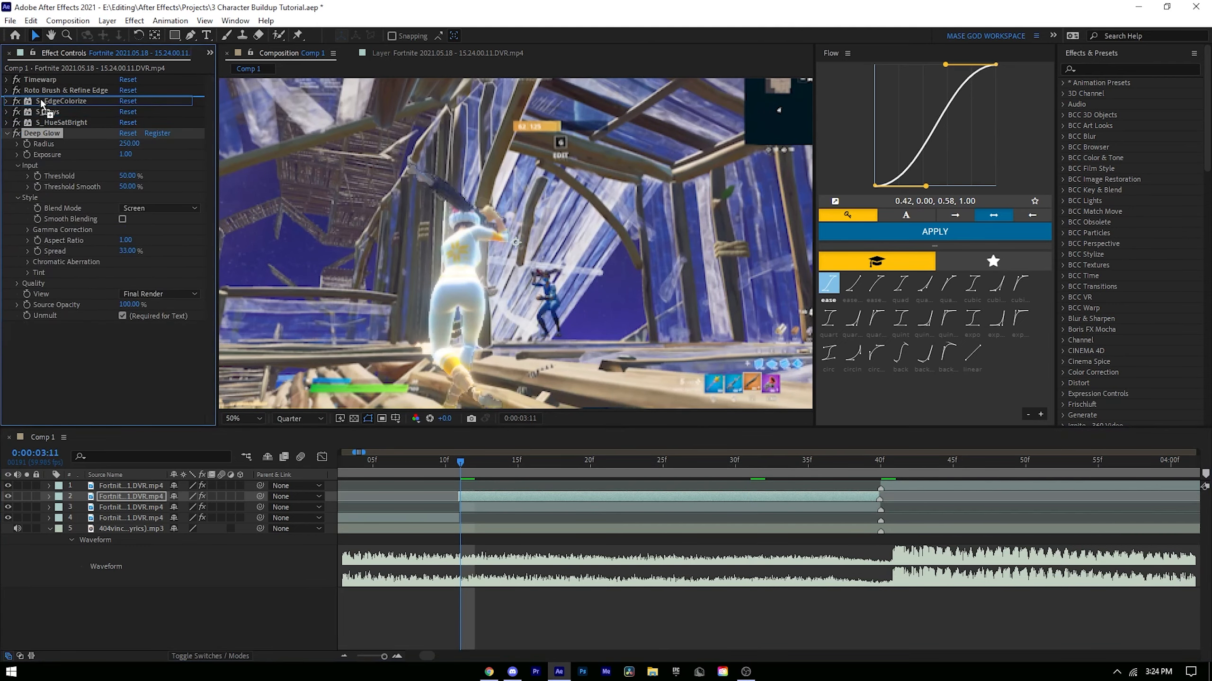
pyautogui.click(518, 461)
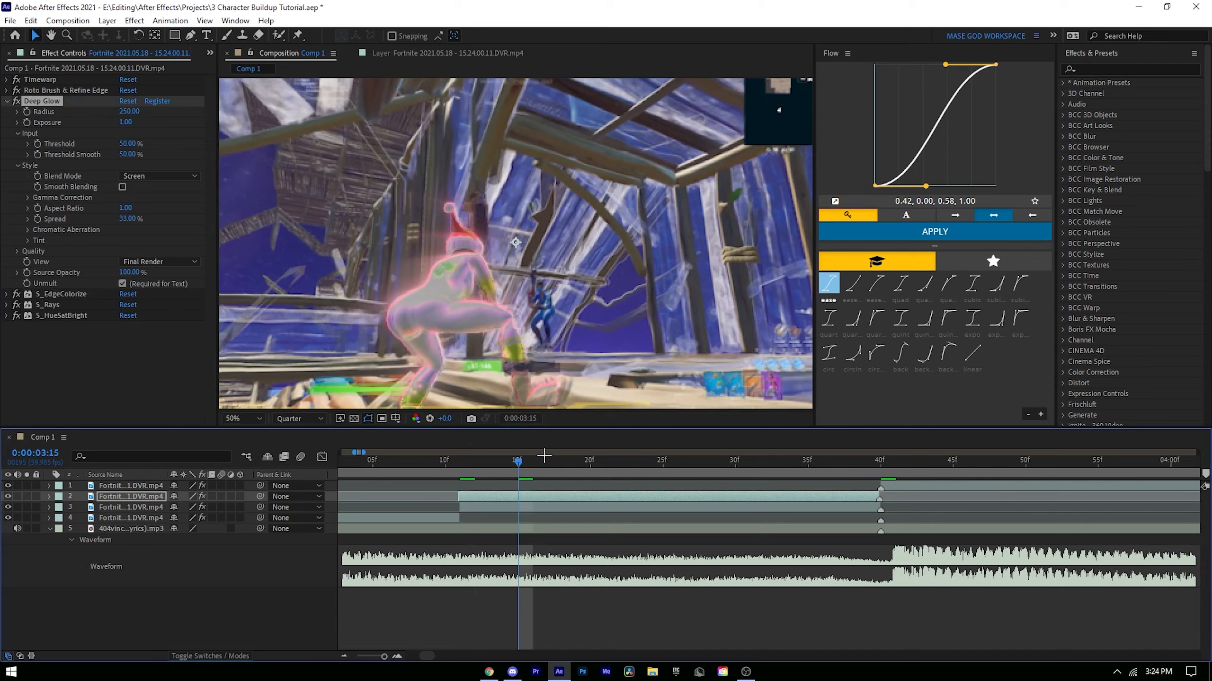
pyautogui.moveTo(572, 461); pyautogui.dragTo(634, 462)
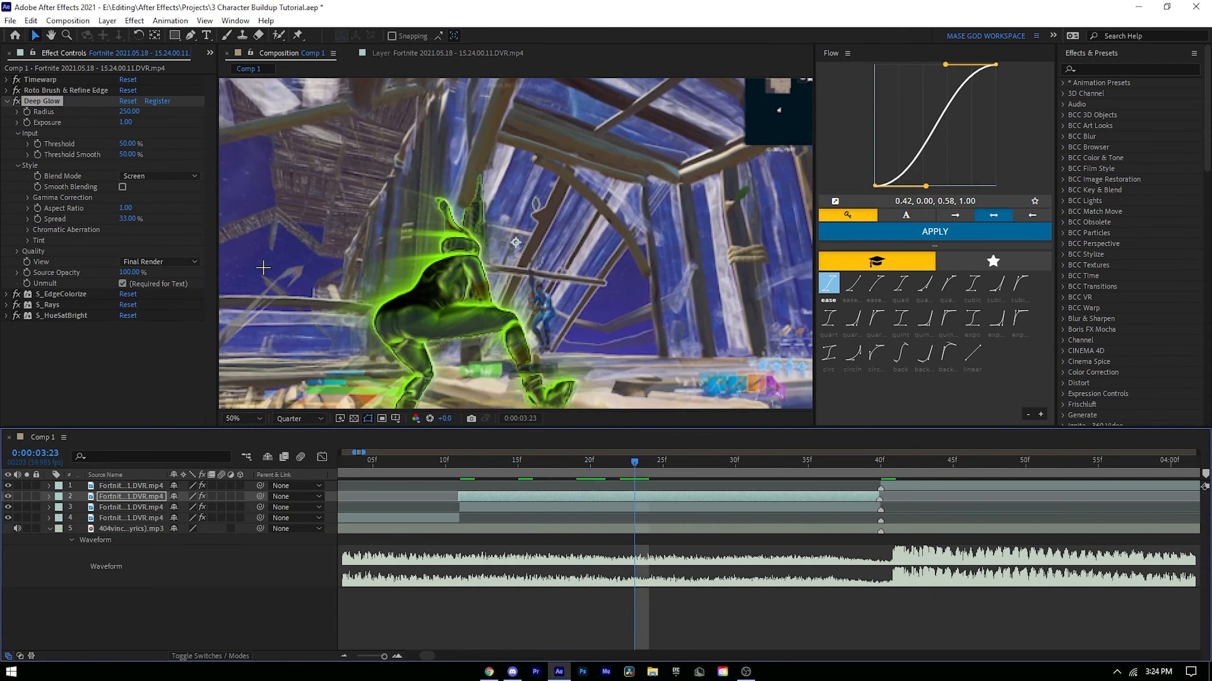
pyautogui.click(14, 100)
pyautogui.click(14, 100)
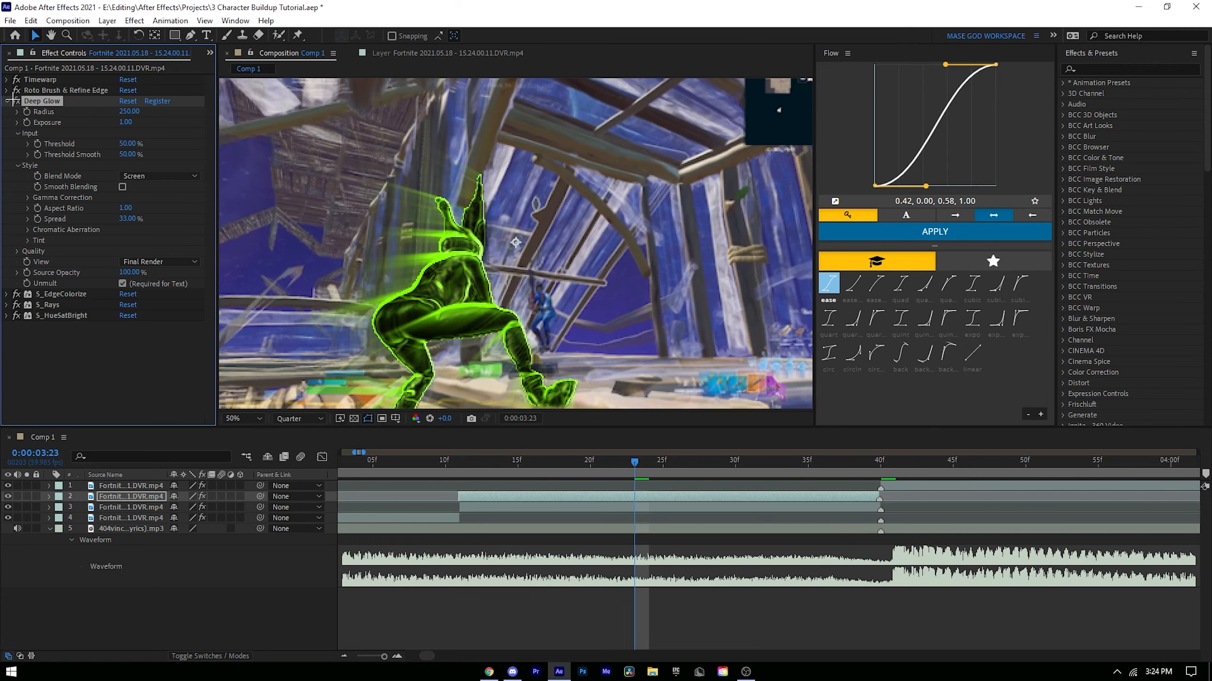
# Step: Keyframe Deep Glow's Exposure on the roto copy from 0 at 0:00:03:11 to 0.50 at 0:00:03:21
pyautogui.click(460, 461)
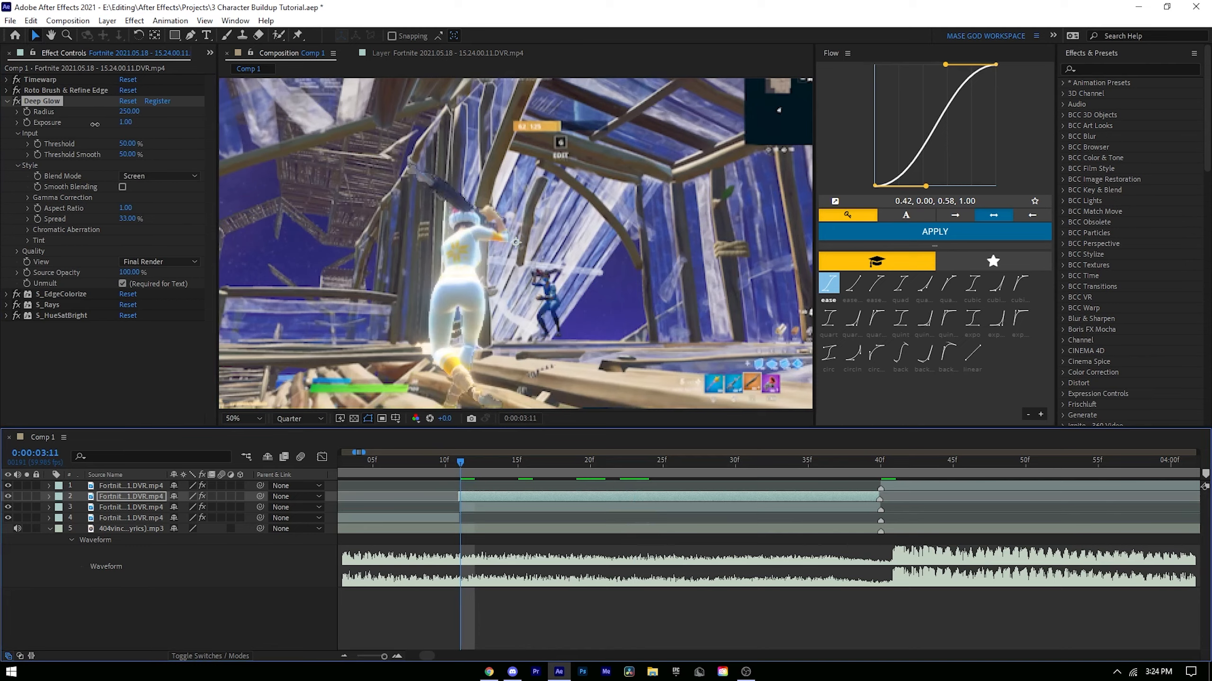
pyautogui.moveTo(102, 124); pyautogui.dragTo(76, 123)
pyautogui.click(26, 123)
pyautogui.hotkey('shift', 'pagedown')
pyautogui.click(123, 130)
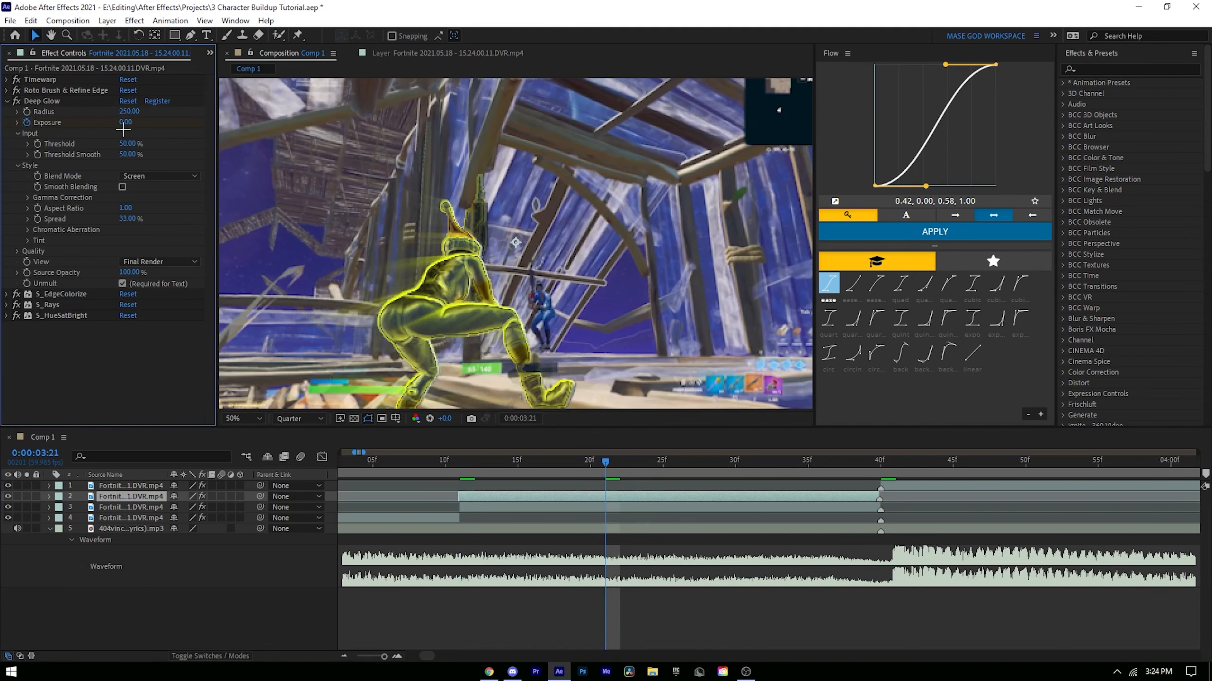
pyautogui.hotkey('ctrl', 'a')
pyautogui.click(126, 122)
# Step: Set the Deep Glow Radius to 315
pyautogui.click(133, 111)
pyautogui.write('315')
pyautogui.press('Return')
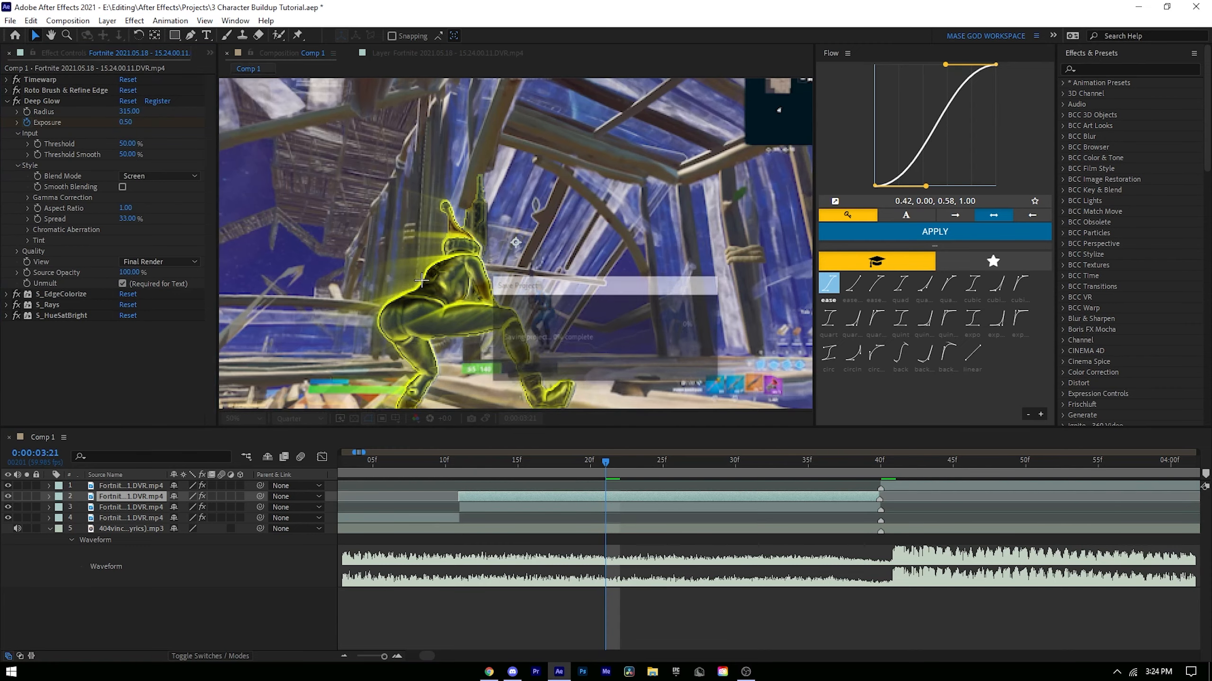
# Step: Duplicate the glowing roto copy twice and return to 0:00:03:10, just before the copies begin
pyautogui.click(509, 495)
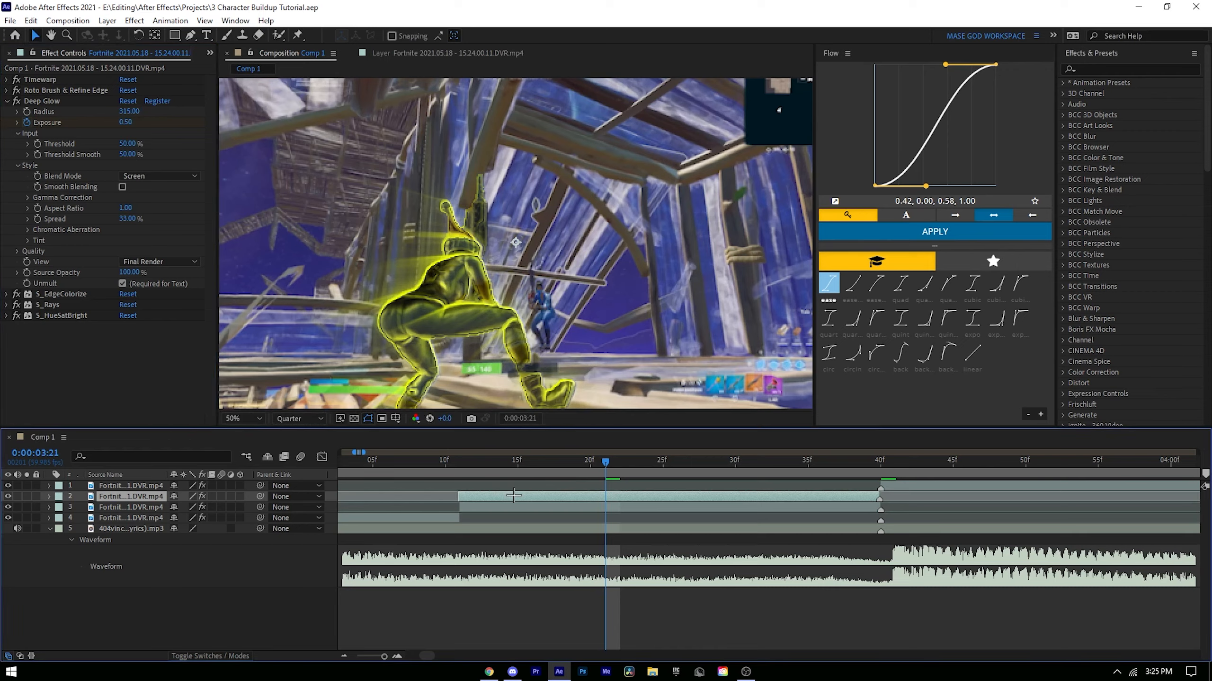
pyautogui.hotkey('ctrl', 'd')
pyautogui.hotkey('ctrl', 'd')
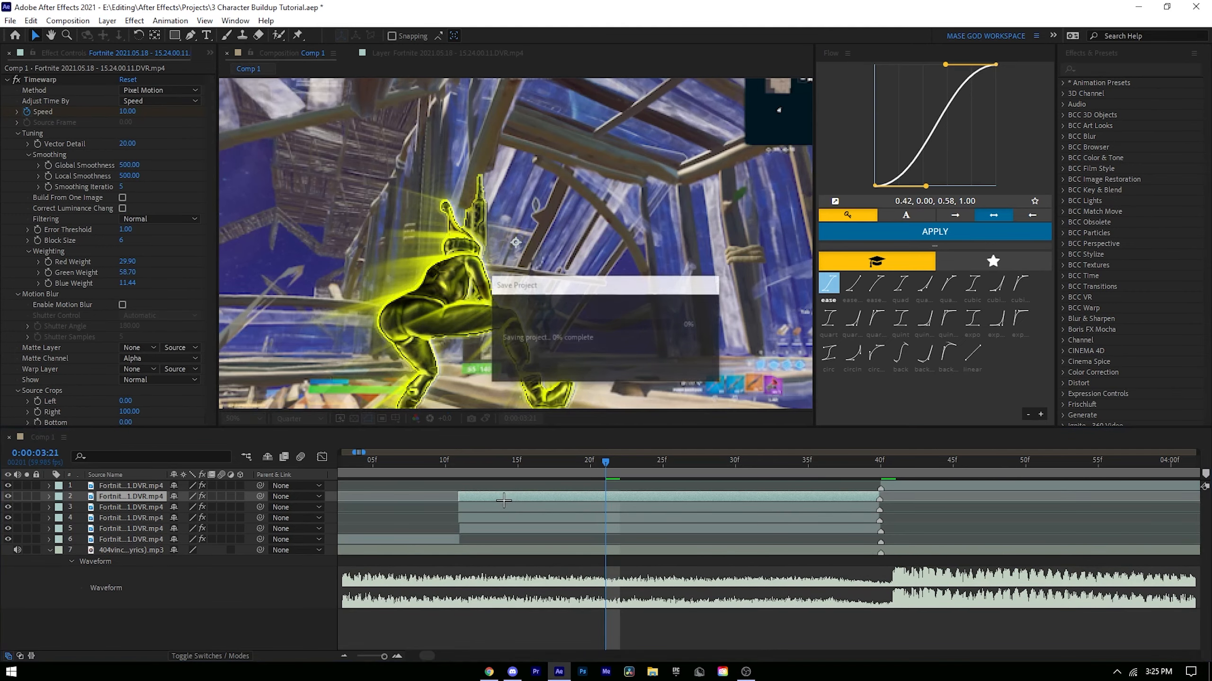
pyautogui.click(445, 462)
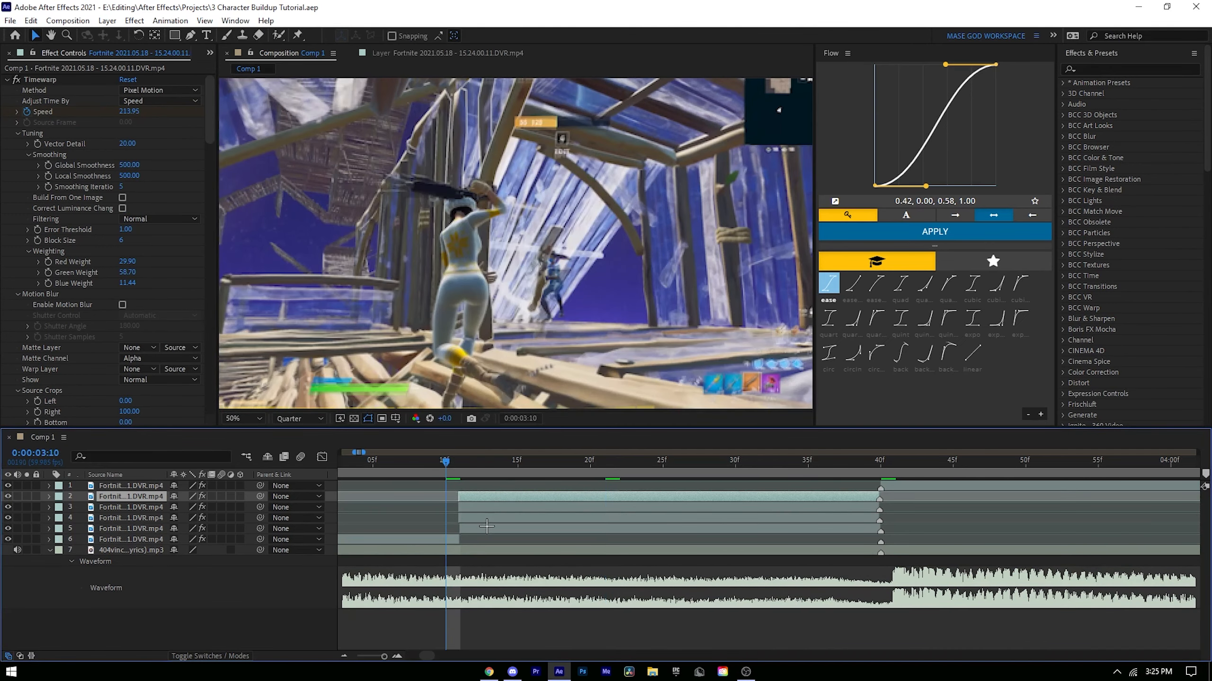
# Step: Rename the topmost roto copy LEFT and the copy directly beneath it RIGHT
pyautogui.click(493, 520)
pyautogui.press('Return')
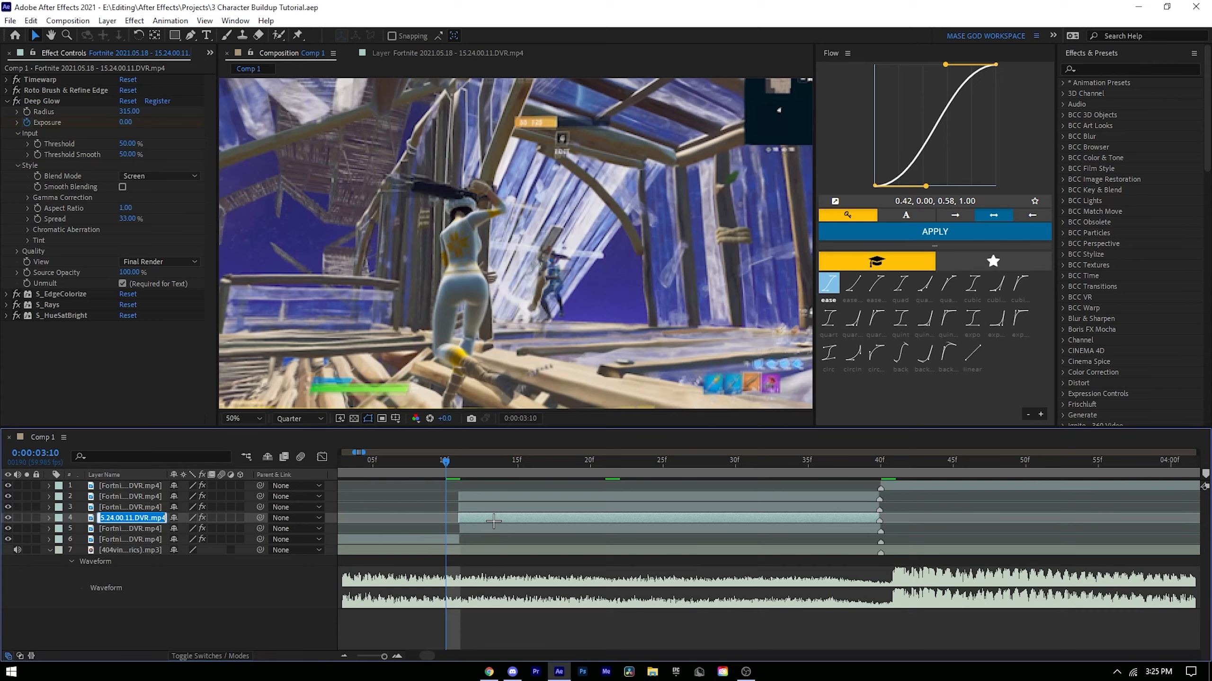
pyautogui.click(494, 501)
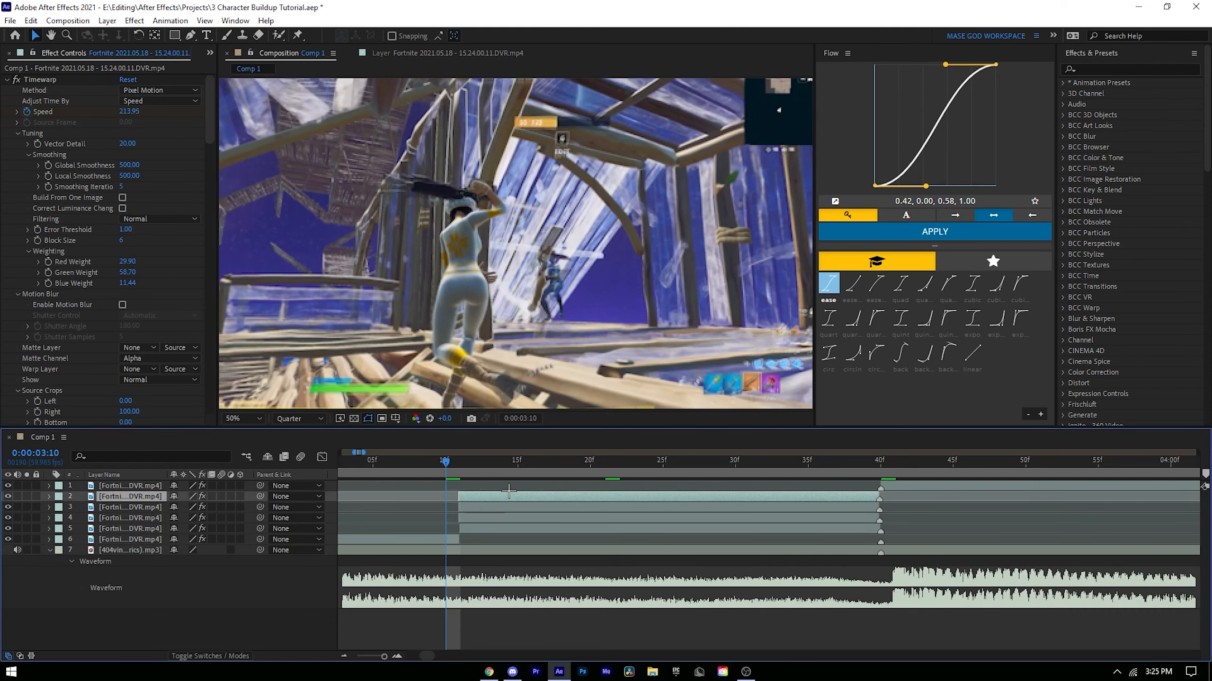
pyautogui.press('Return')
pyautogui.write('LEFT')
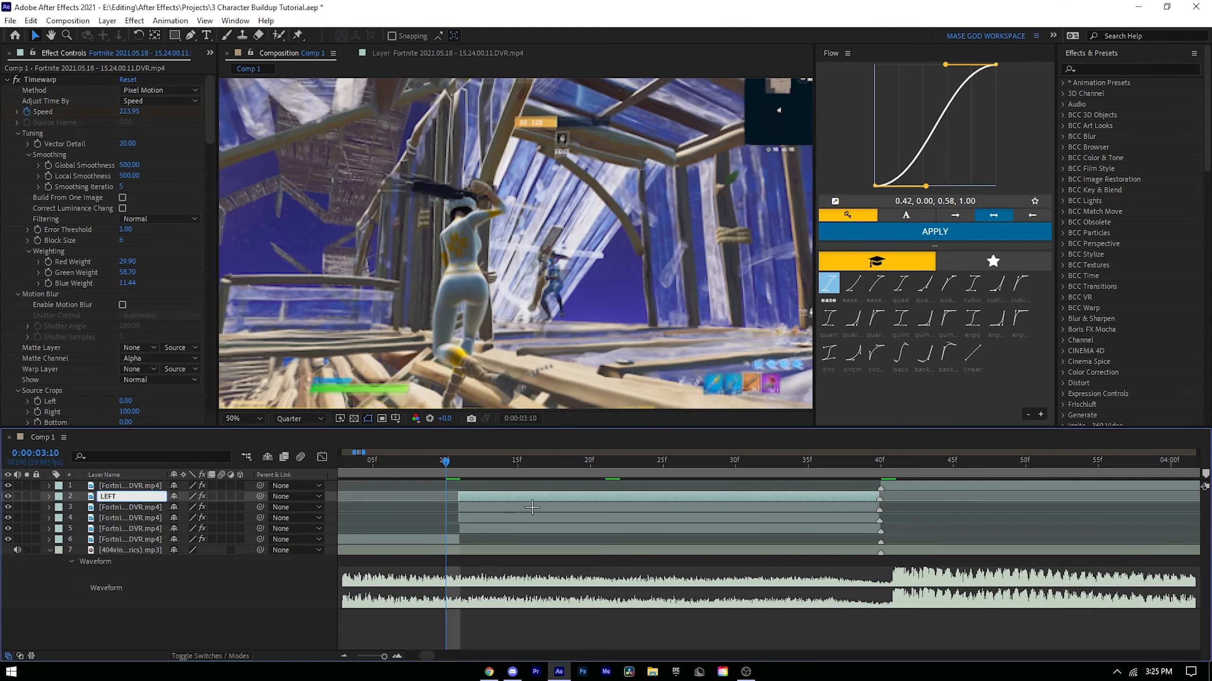
pyautogui.click(530, 506)
pyautogui.press('Return')
pyautogui.write('RIGHT')
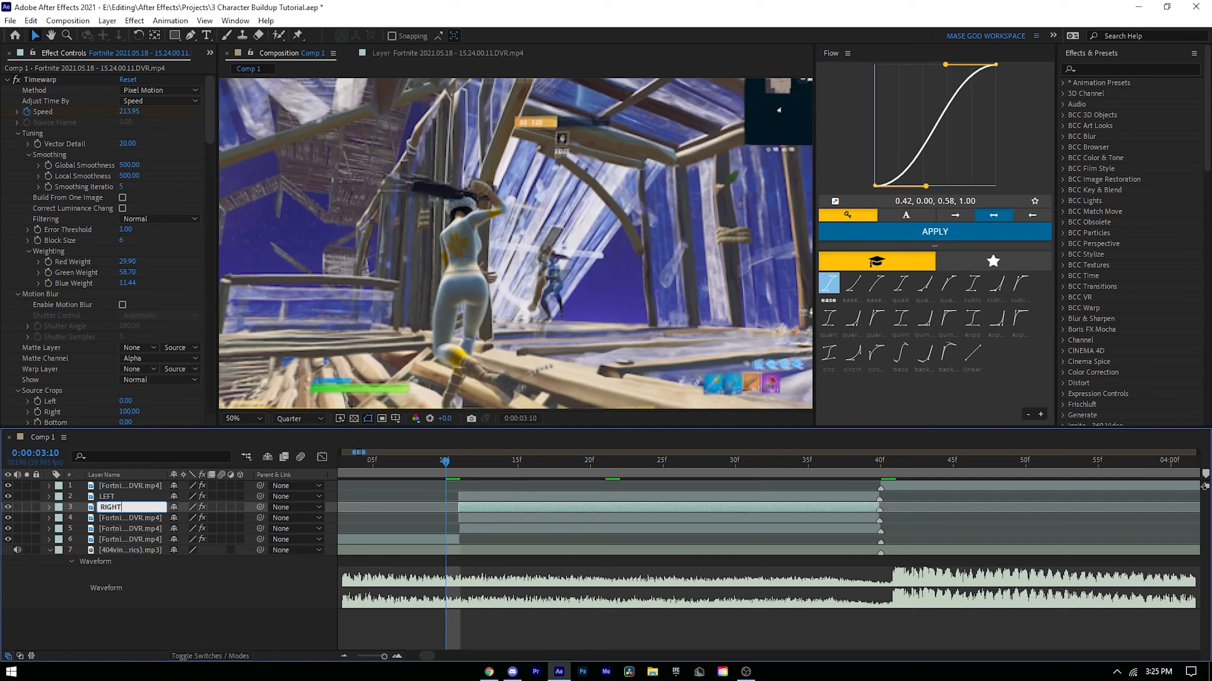
pyautogui.press('Return')
# Step: Rename the third roto copy MIDDLE and the trimmed clip layer directly below it BG
pyautogui.click(522, 518)
pyautogui.press('Return')
pyautogui.write('MIDDLE')
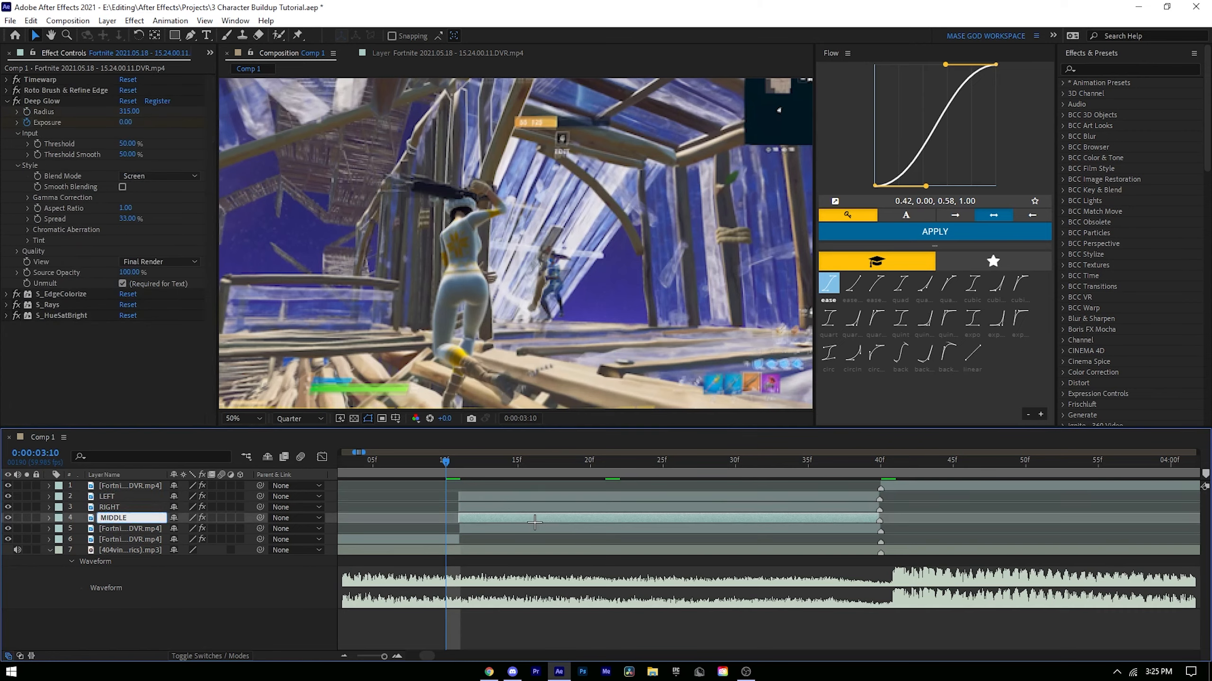
pyautogui.click(532, 528)
pyautogui.press('Return')
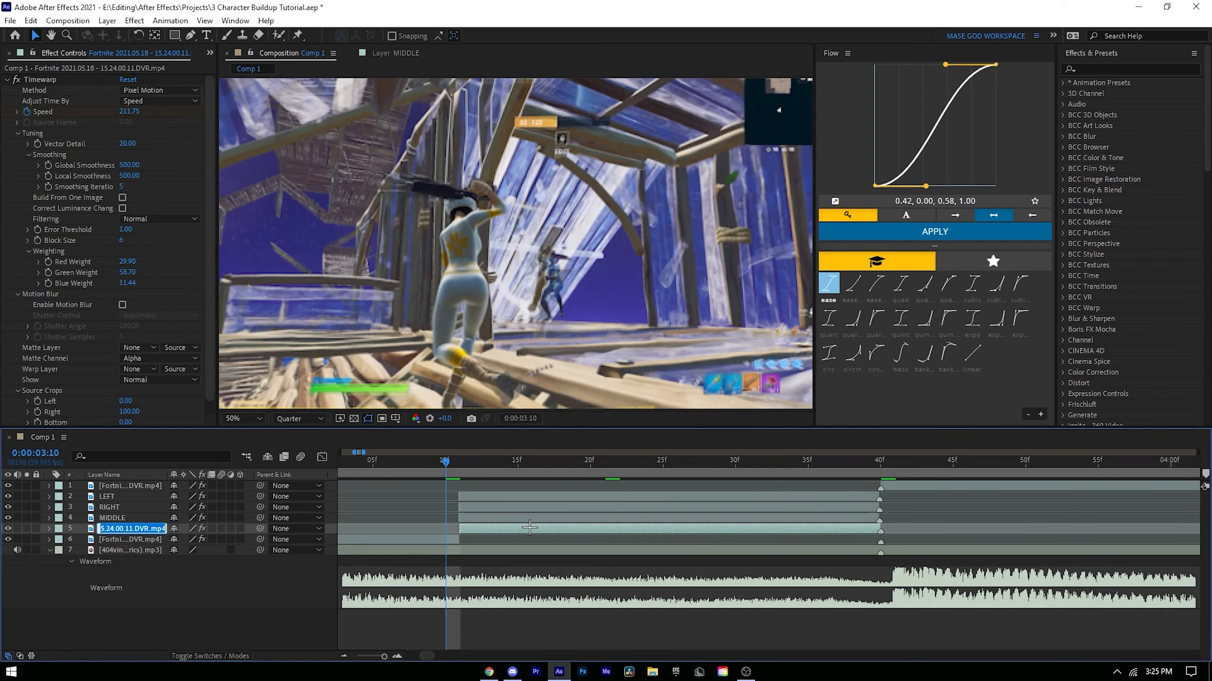
pyautogui.write('BG')
pyautogui.press('Return')
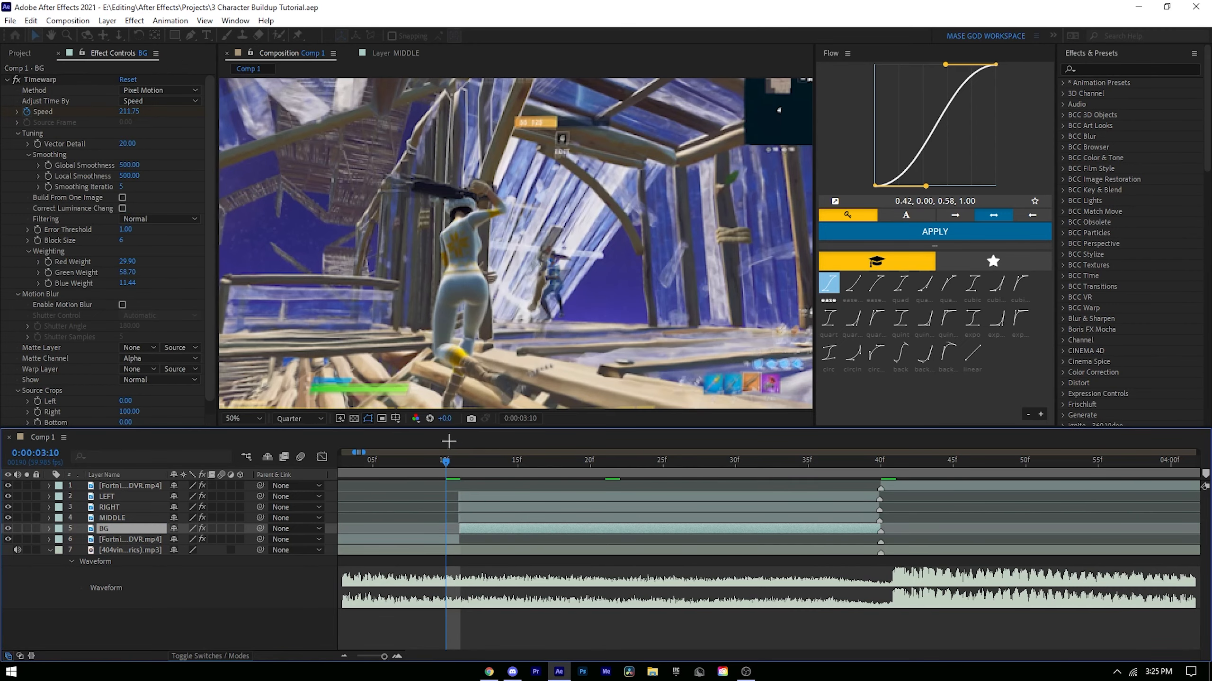
# Step: Apply the For_roto_purple_1 animation preset to the BG layer at 0:00:03:19
pyautogui.click(577, 458)
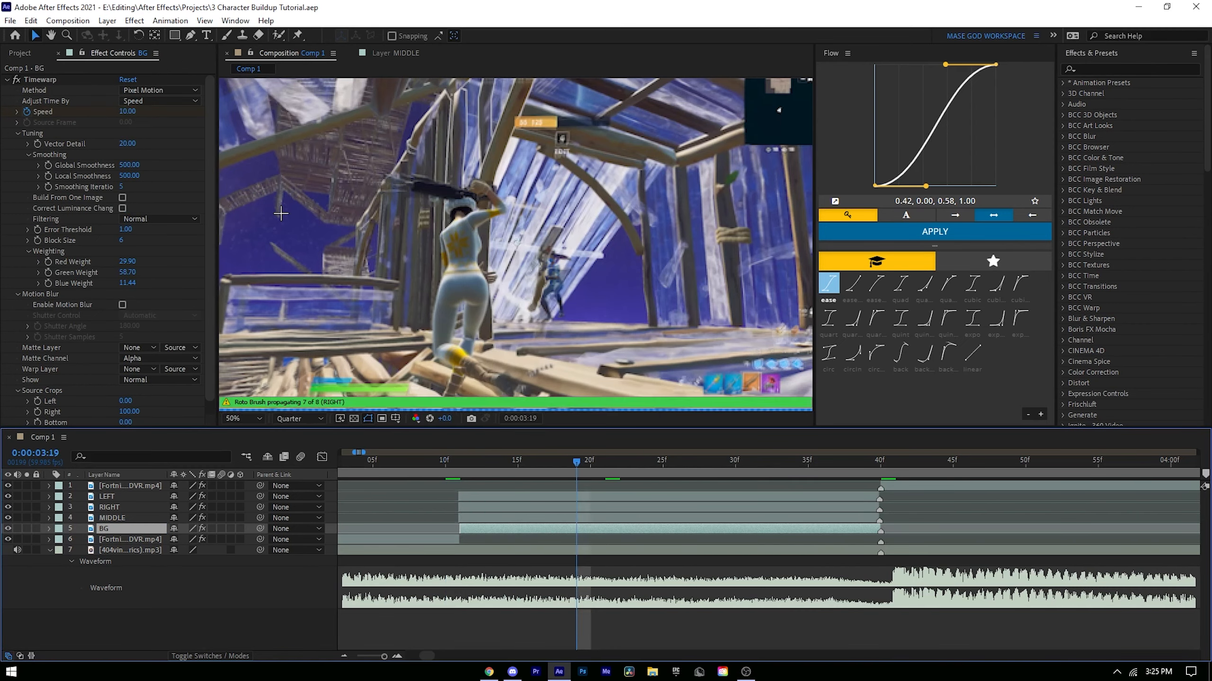
pyautogui.click(179, 21)
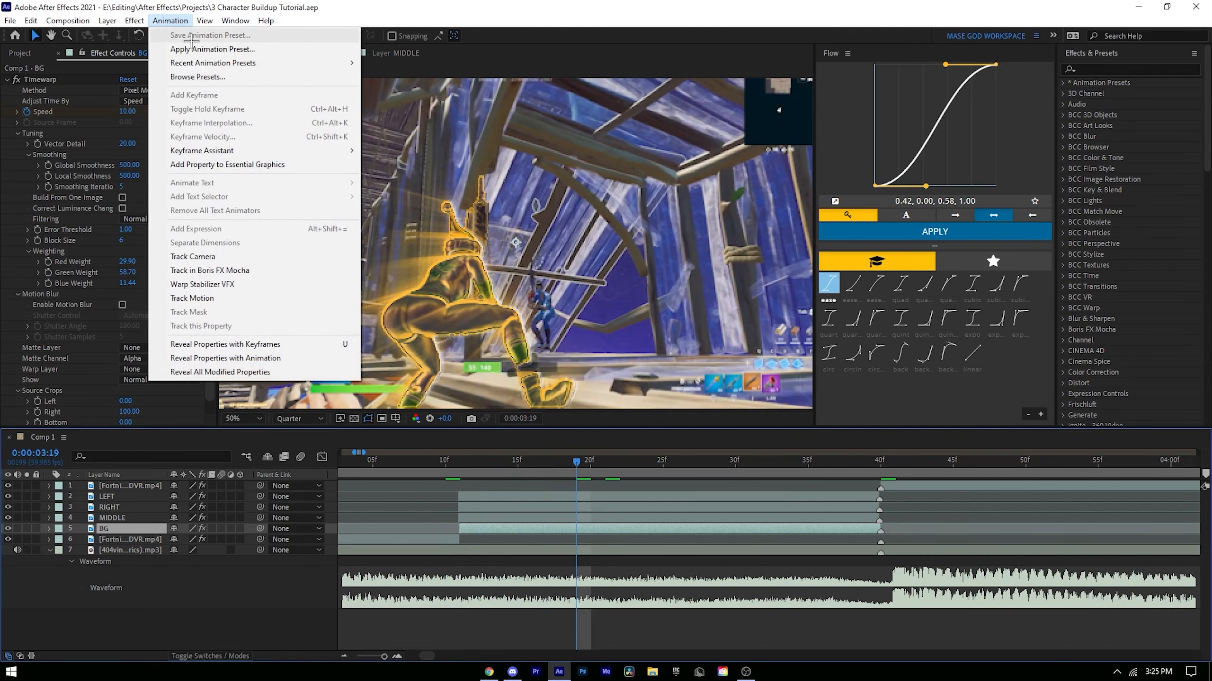
pyautogui.click(192, 48)
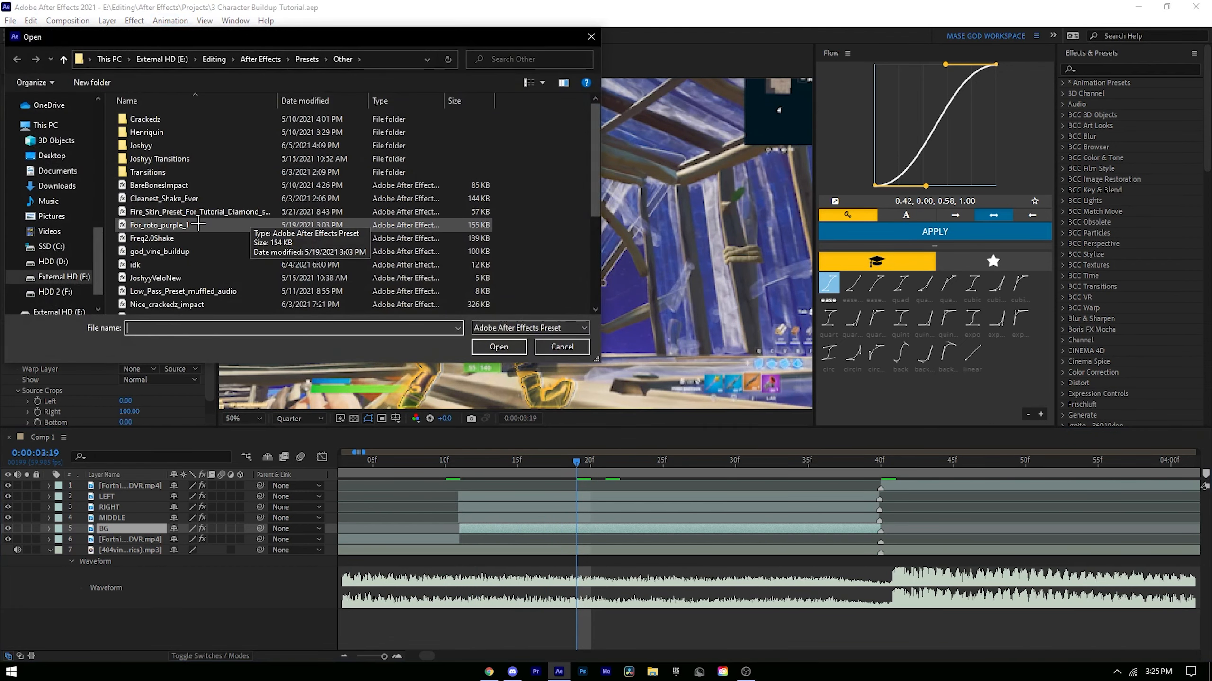
pyautogui.doubleClick(160, 225)
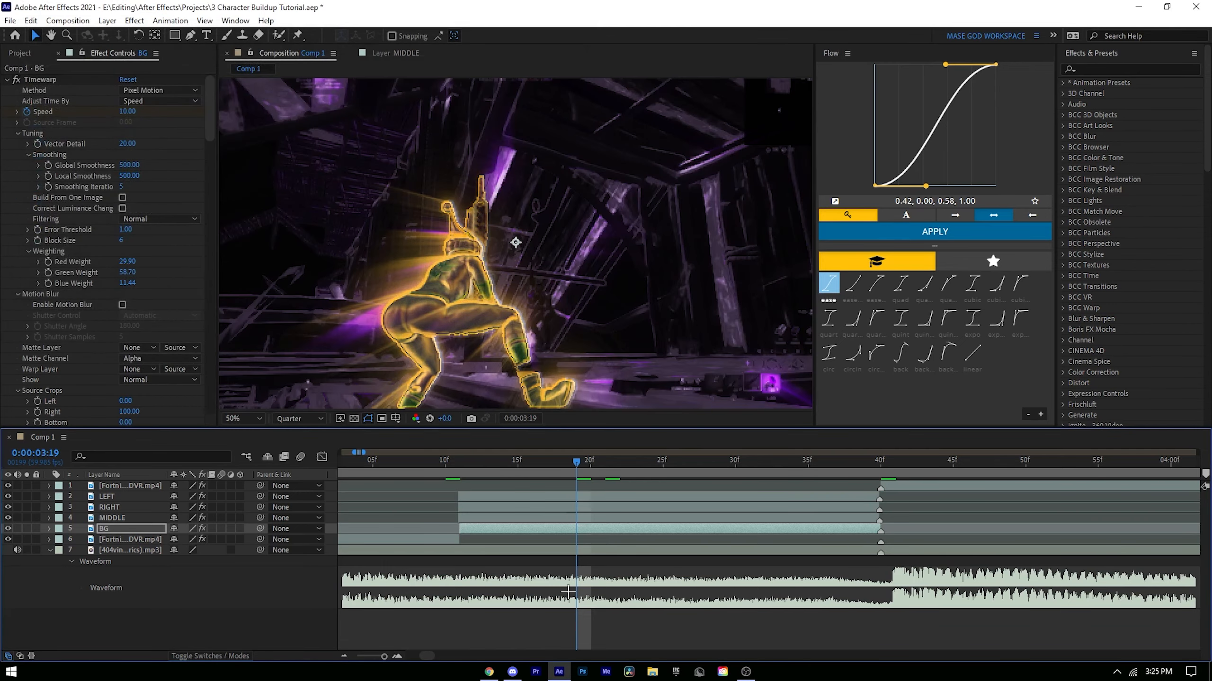
# Step: Save the project and apply the S_HueSatBright effect to the BG layer at 0:00:03:11
pyautogui.press('u')
pyautogui.click(462, 461)
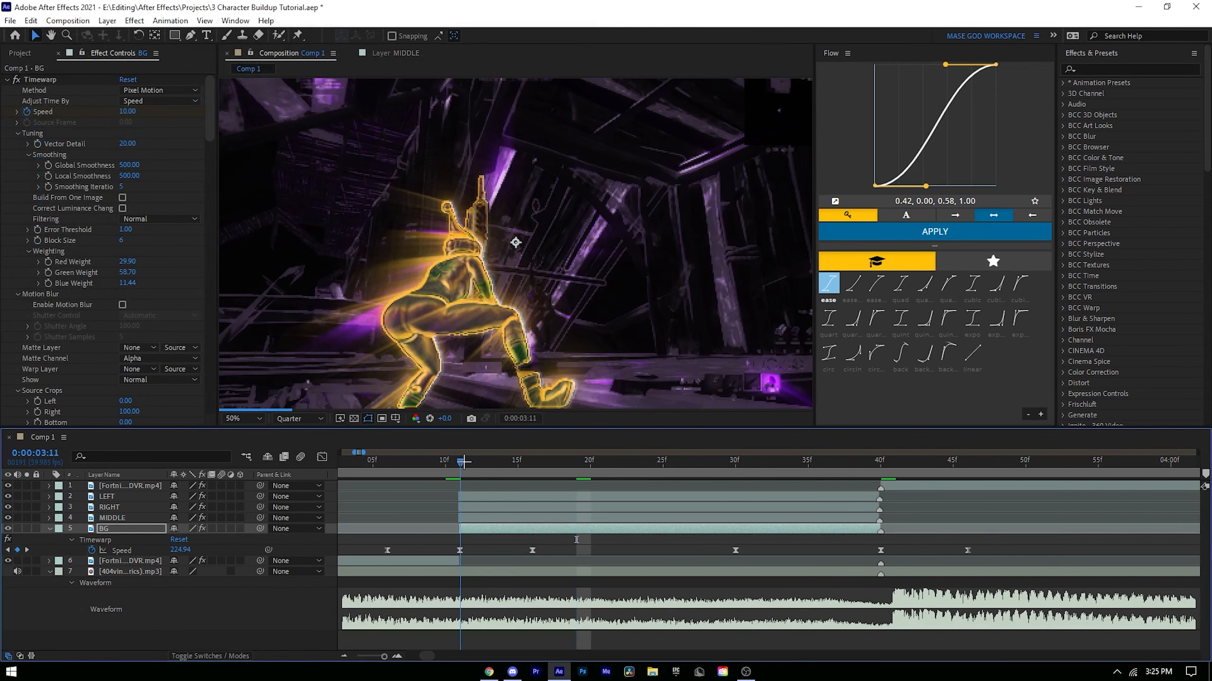
pyautogui.hotkey('ctrl', 's')
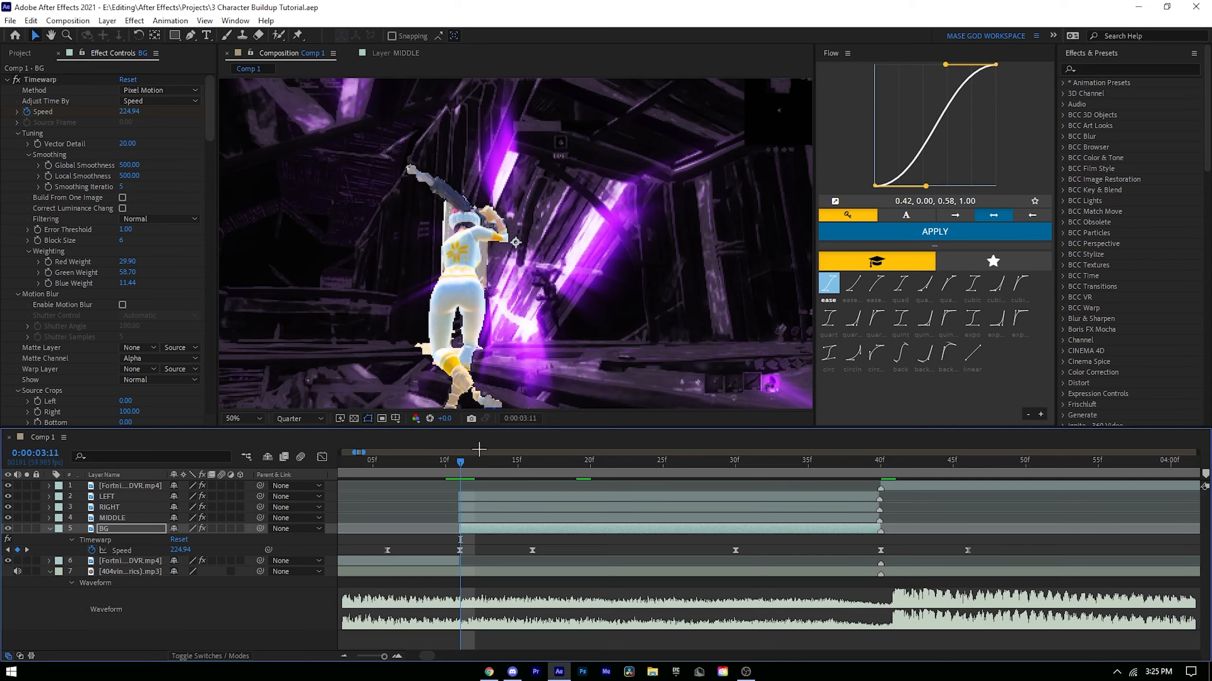
pyautogui.hotkey('ctrl', 'space')
pyautogui.write('huesat')
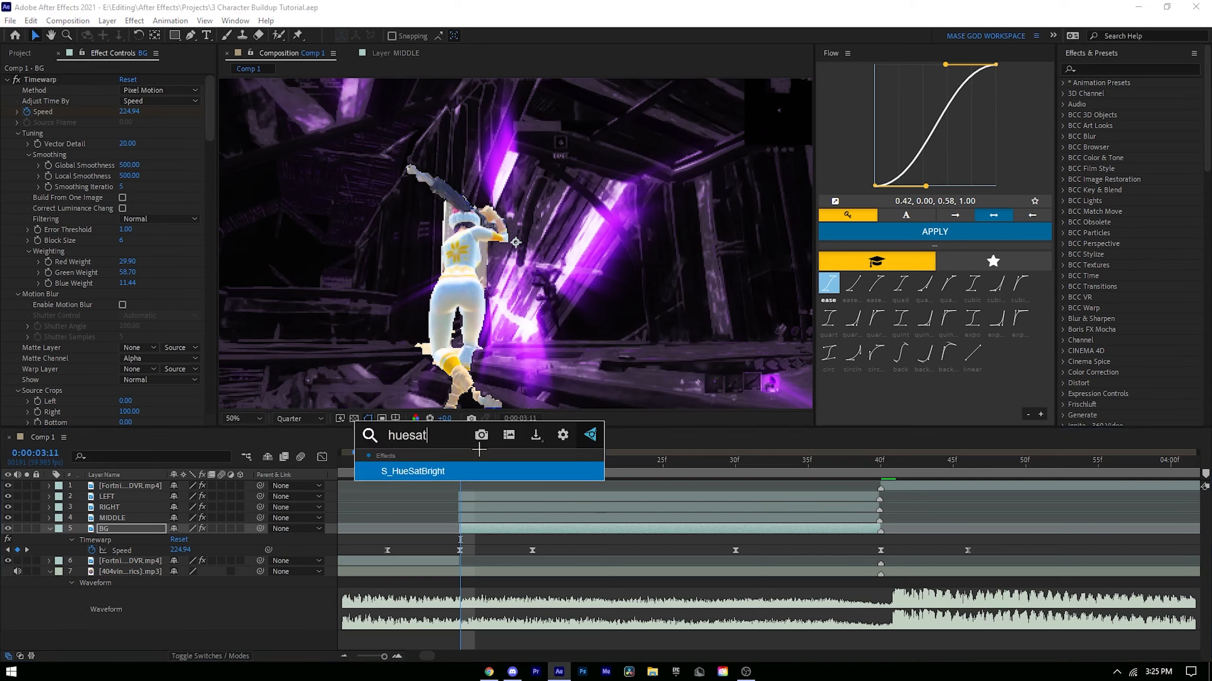
pyautogui.press('Return')
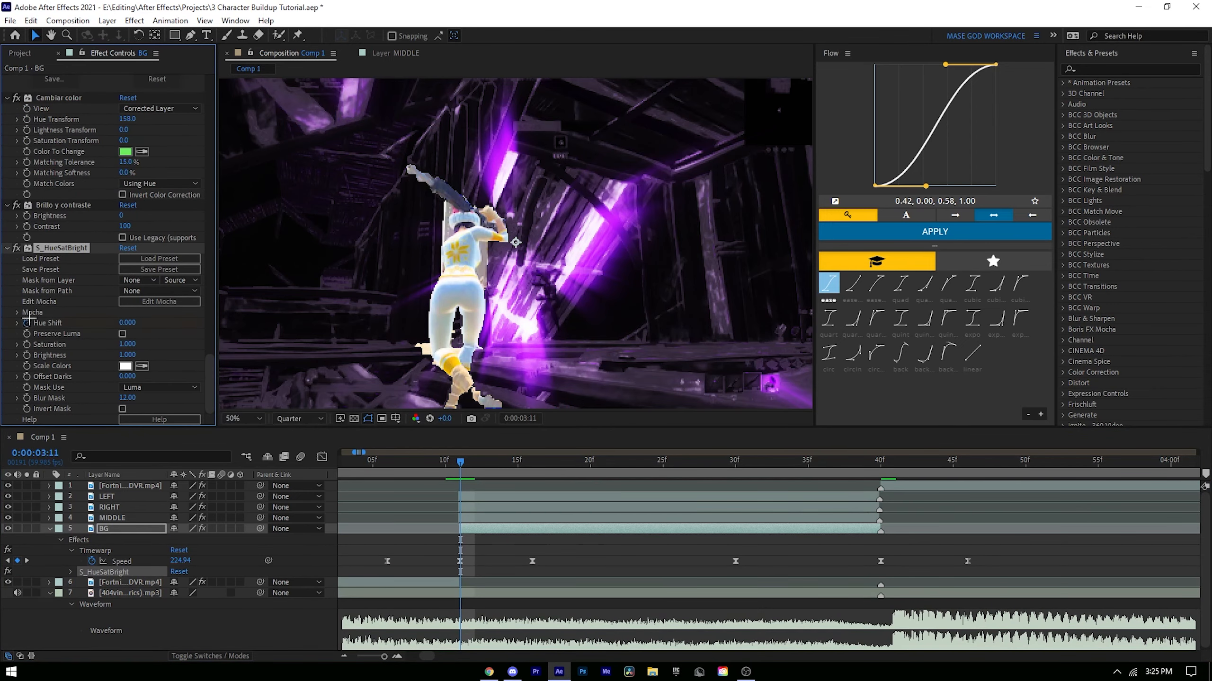
# Step: Keyframe the BG layer's Hue Shift from 0 at 0:00:03:11 to 1 at 0:00:03:40 and check the colors at 0:00:03:23
pyautogui.click(879, 459)
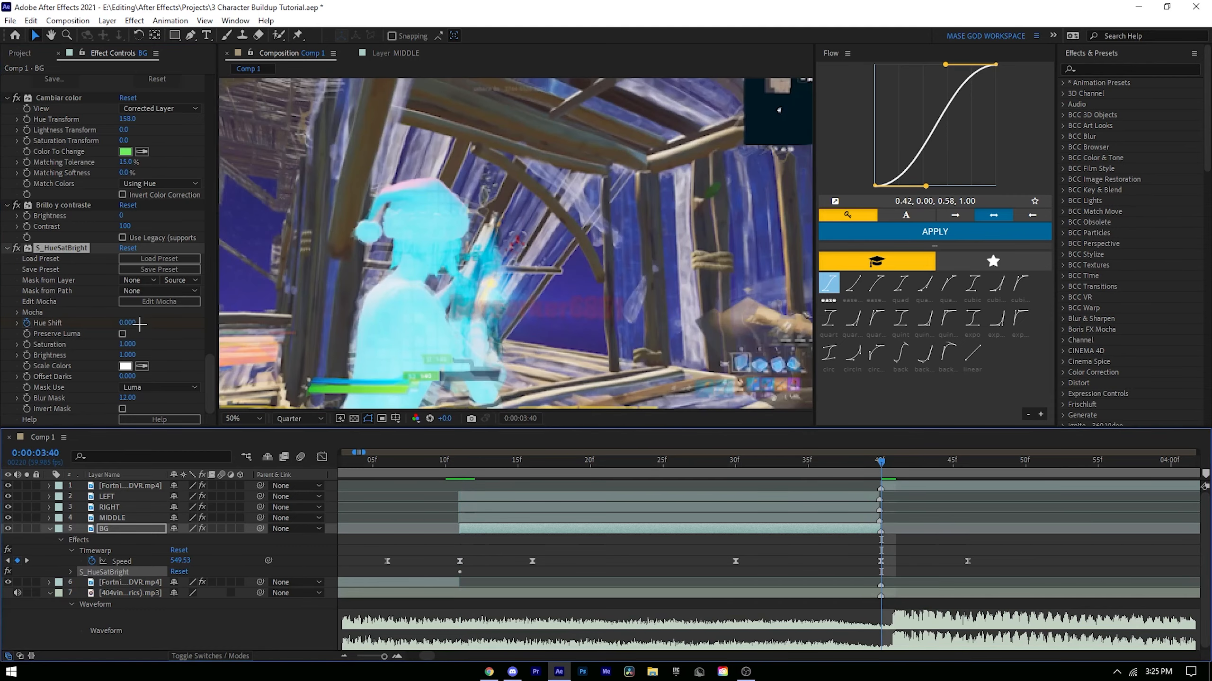
pyautogui.click(139, 324)
pyautogui.moveTo(436, 458); pyautogui.dragTo(634, 462)
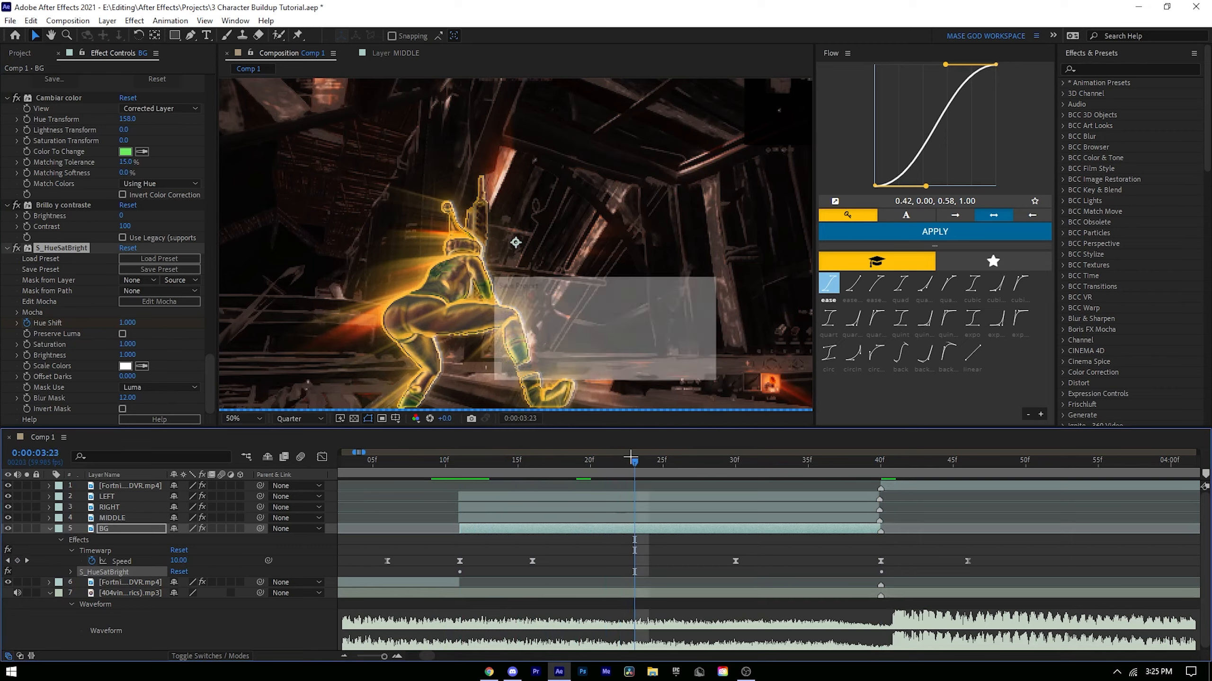
pyautogui.click(540, 526)
pyautogui.press('u')
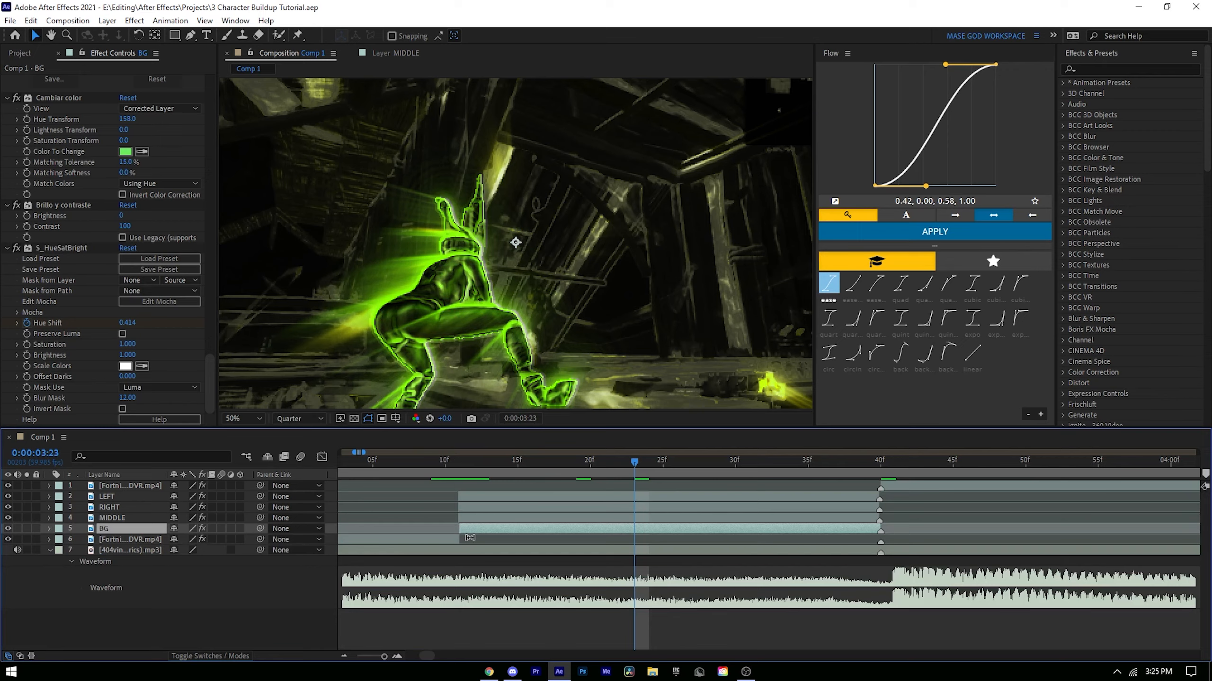
# Step: Reveal Position on the RIGHT and LEFT layers and add a starting Position keyframe to both at 0:00:03:11
pyautogui.click(505, 517)
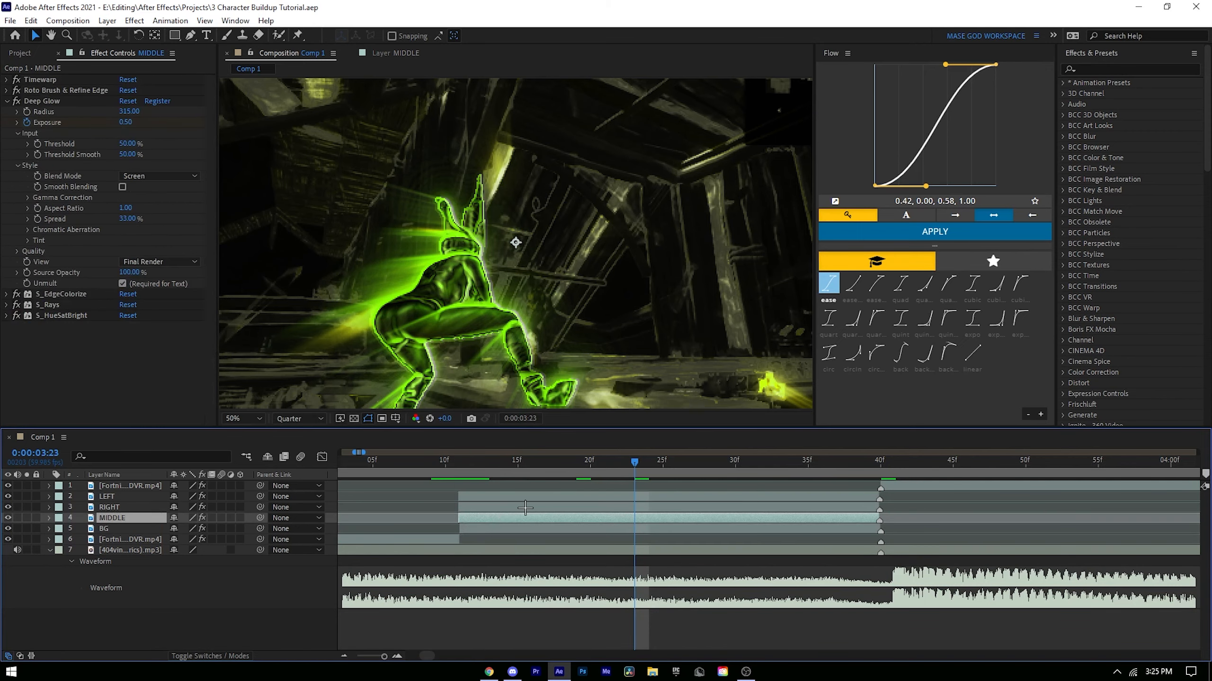
pyautogui.click(547, 507)
pyautogui.press('p')
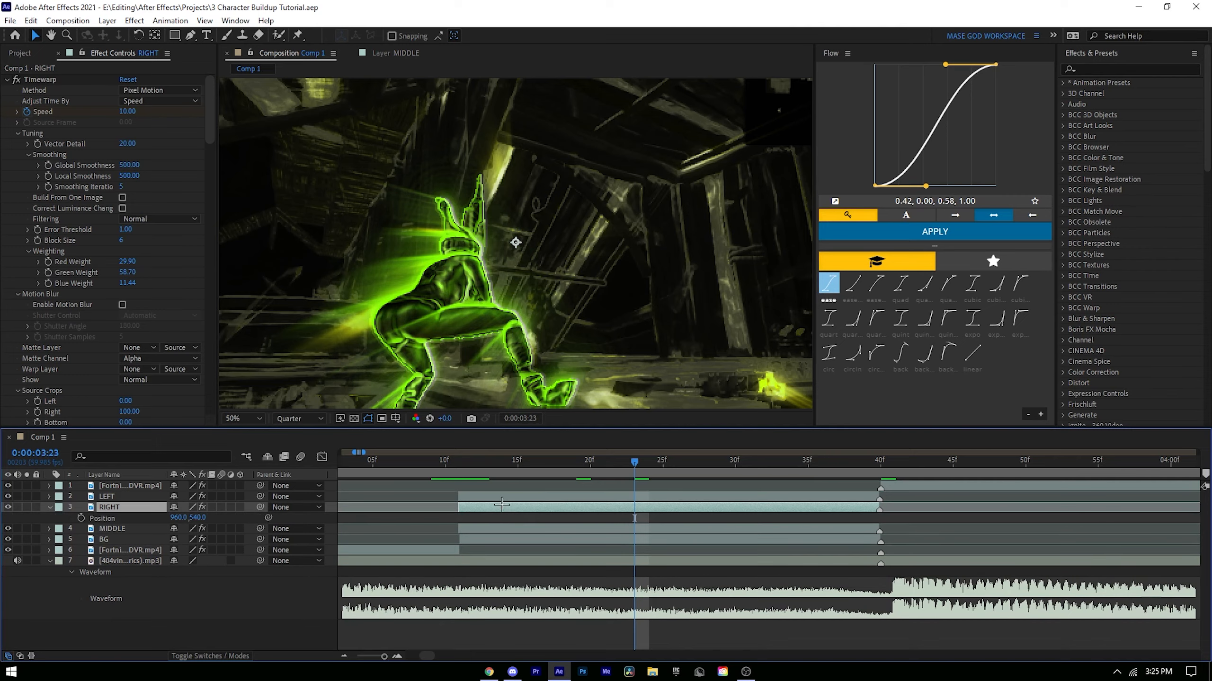
pyautogui.click(506, 497)
pyautogui.press('p')
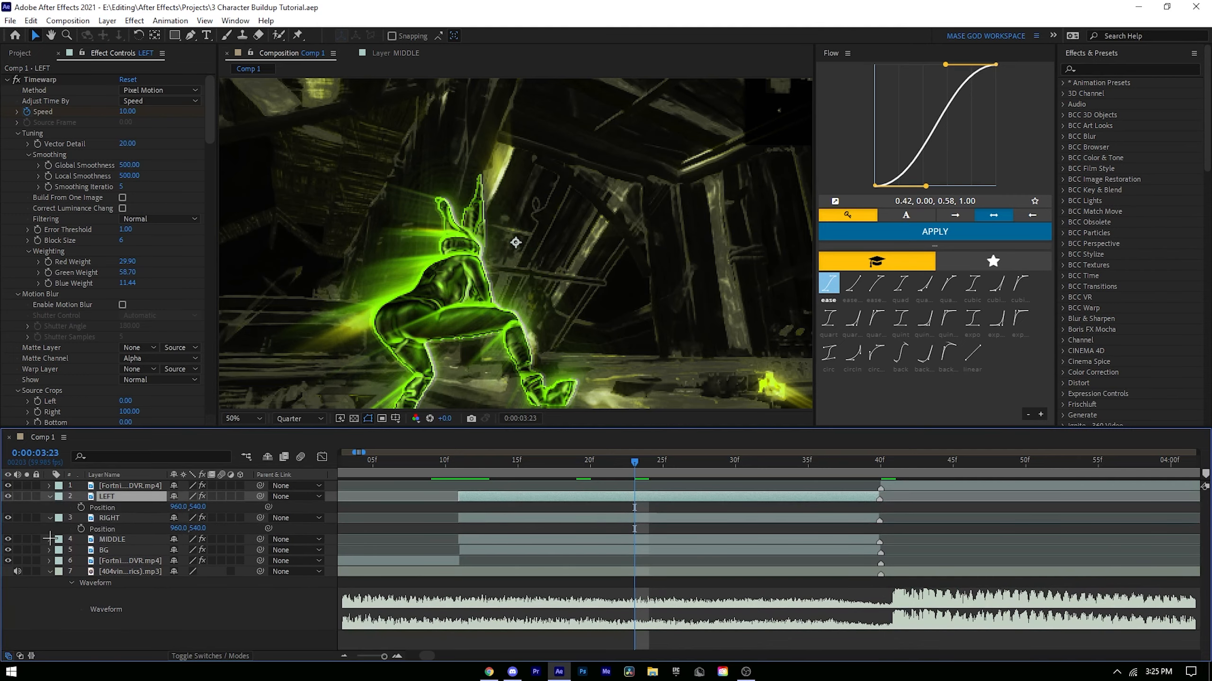
pyautogui.click(450, 459)
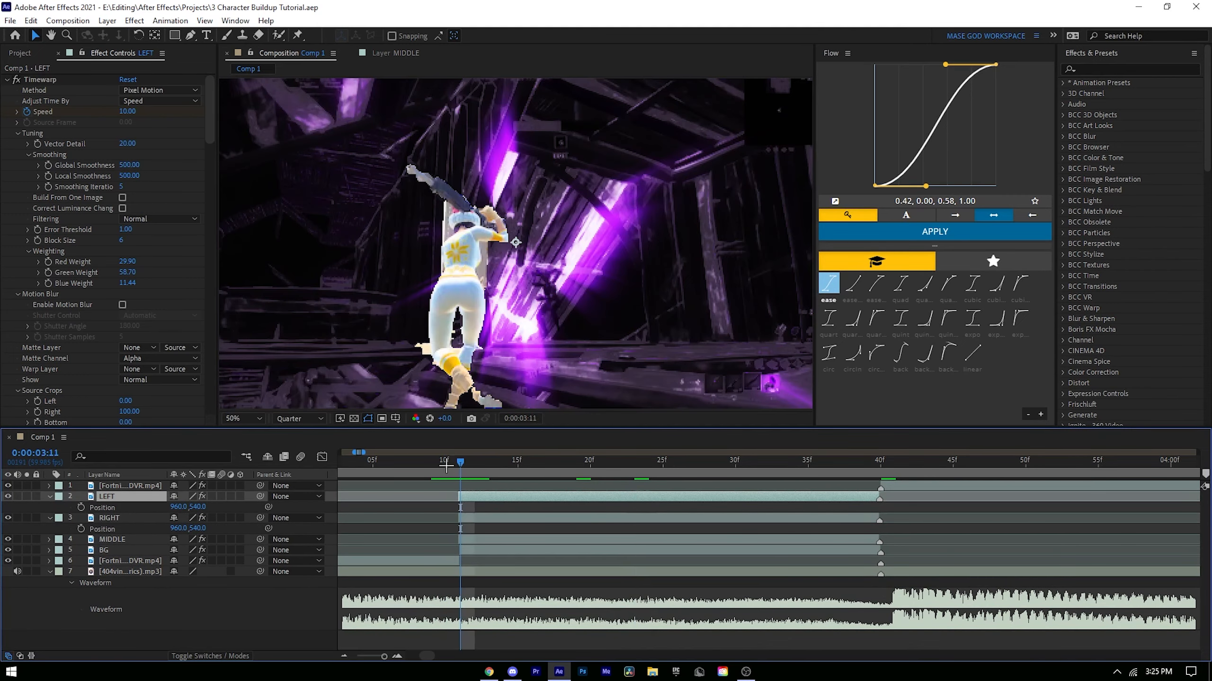
pyautogui.click(81, 507)
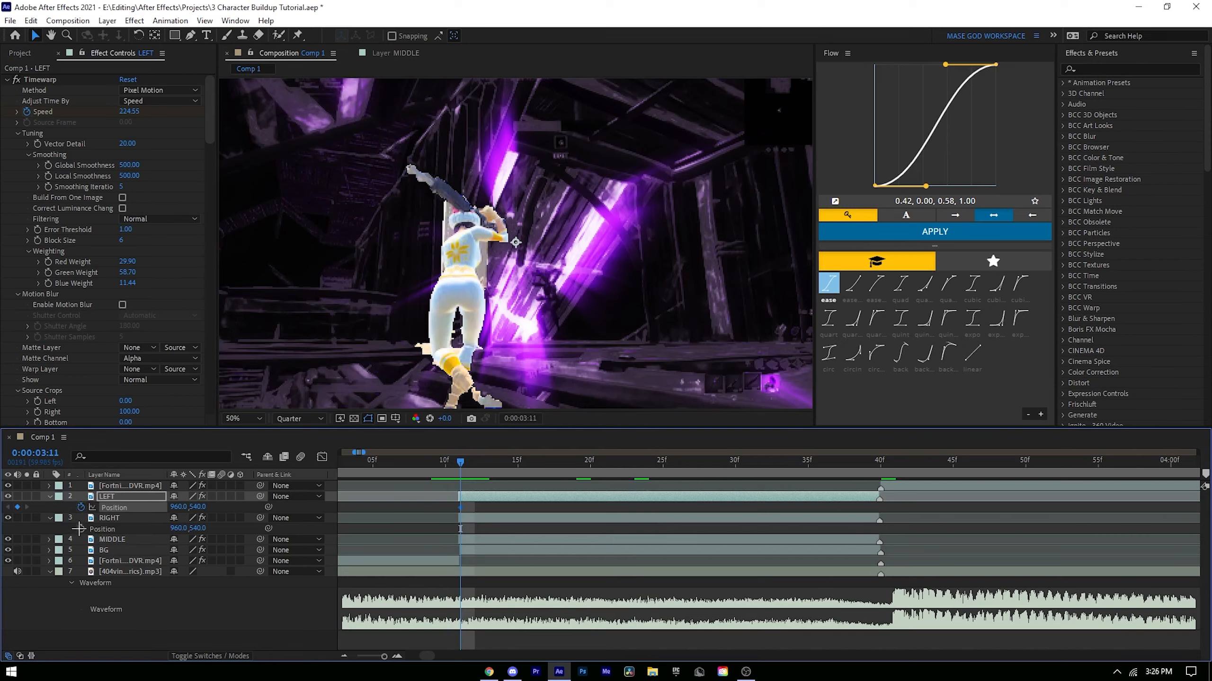
pyautogui.click(81, 528)
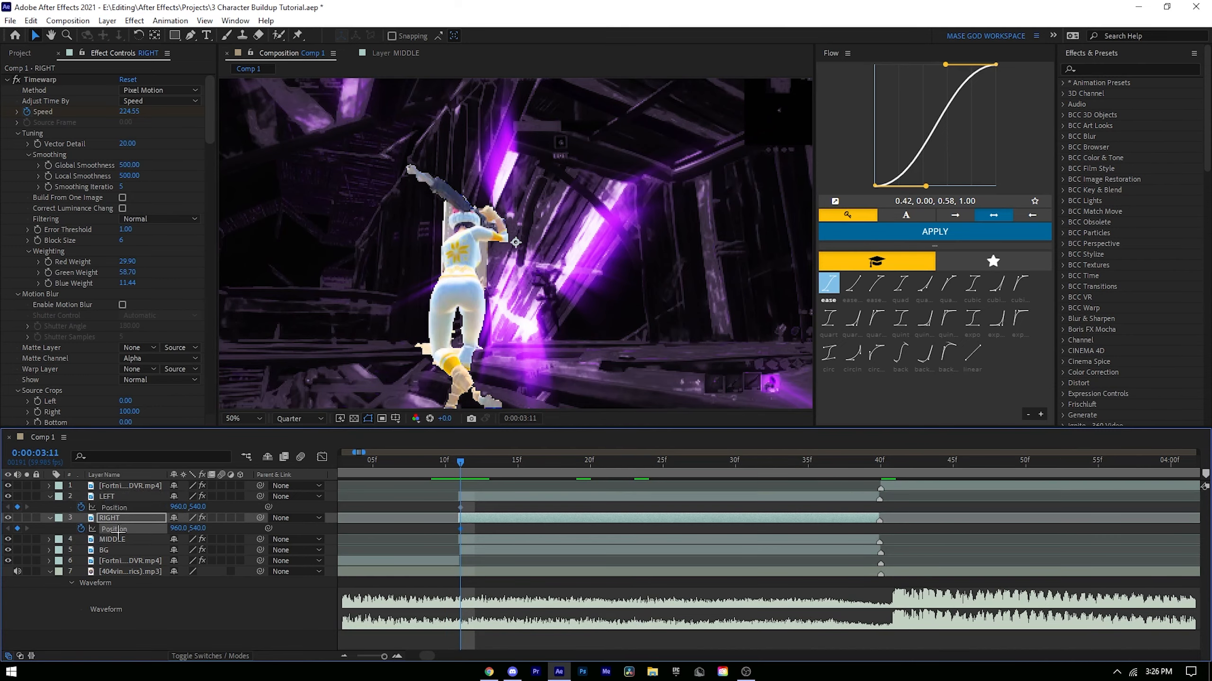
# Step: Add an ending Position keyframe to both the LEFT and RIGHT layers at 0:00:03:40
pyautogui.click(880, 460)
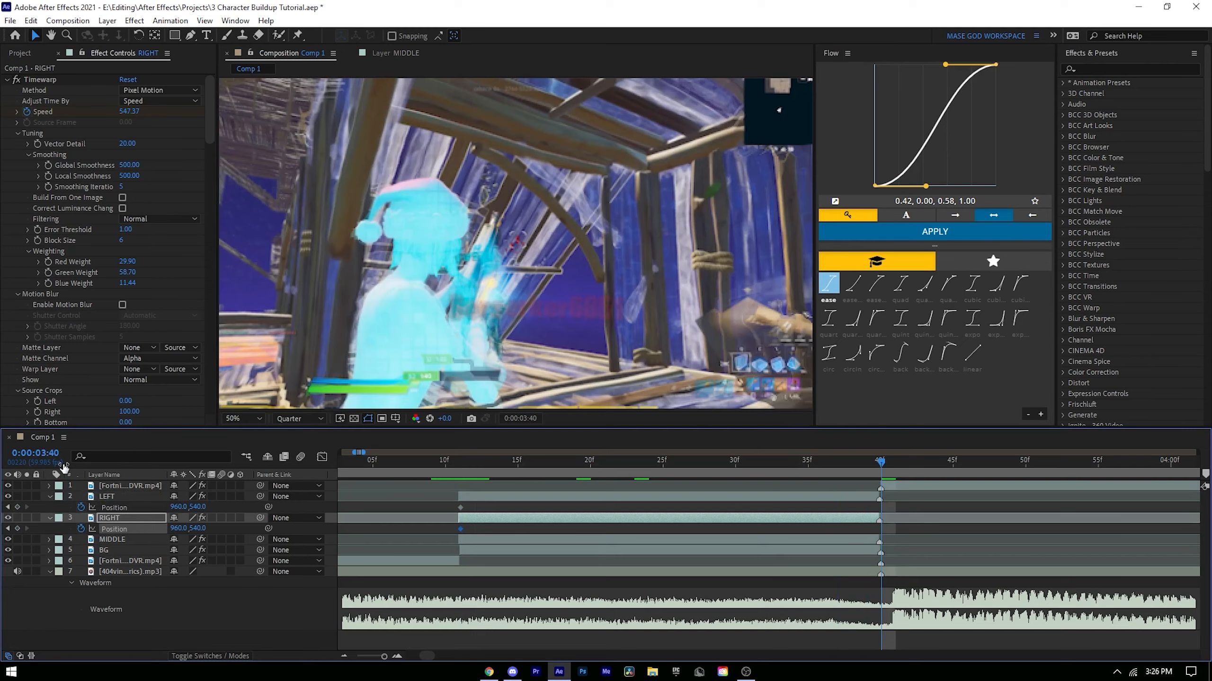
pyautogui.click(17, 508)
pyautogui.click(17, 528)
# Step: Add Position keyframes to LEFT and RIGHT at 0:00:03:30 and shift the LEFT layer's position to 677, 540
pyautogui.hotkey('shift', 'pageup')
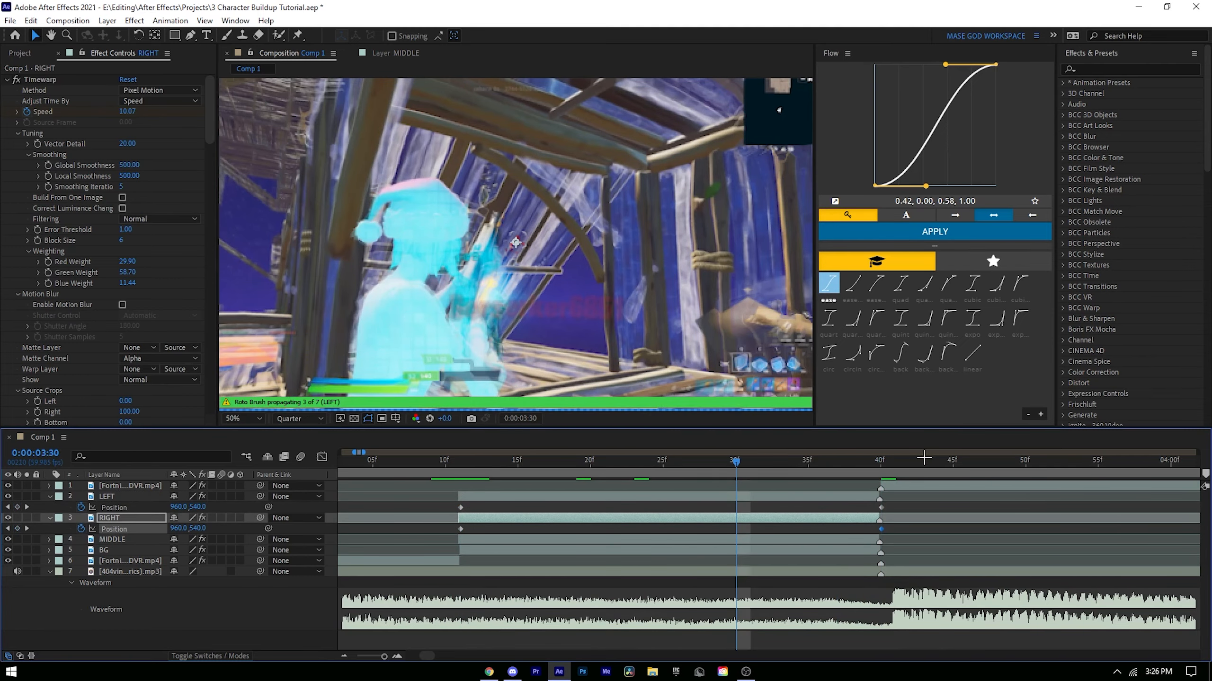
pyautogui.click(17, 507)
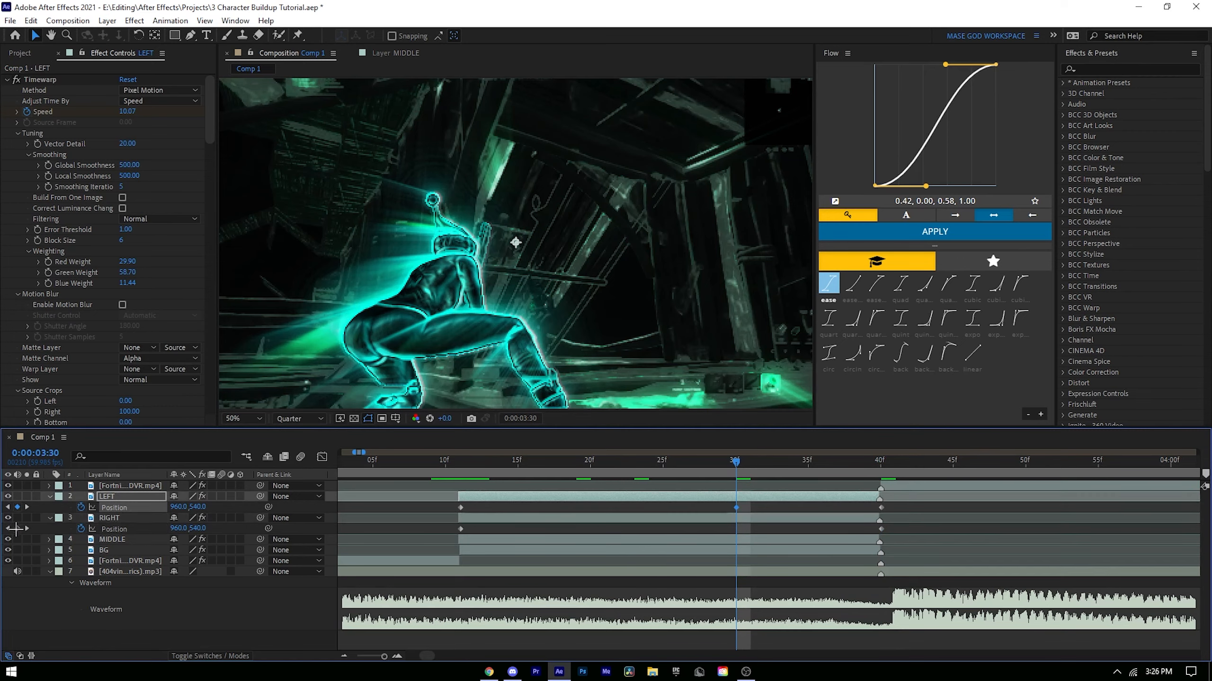
pyautogui.click(17, 528)
pyautogui.click(557, 496)
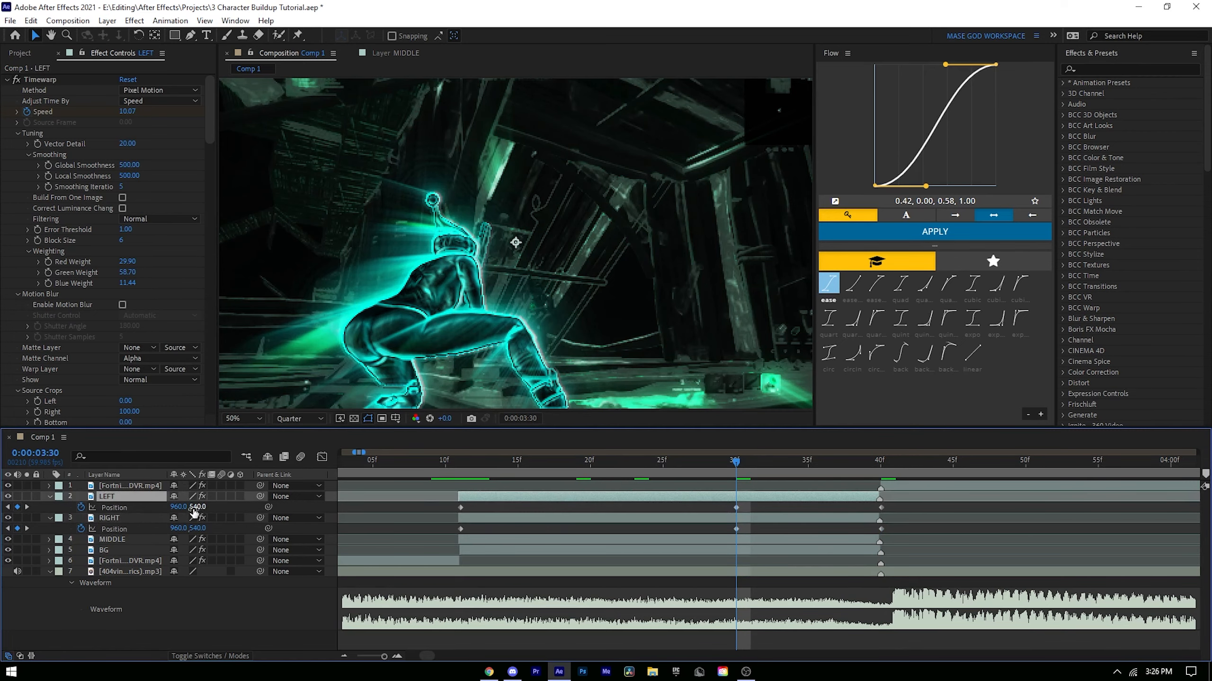
pyautogui.moveTo(177, 507); pyautogui.dragTo(3, 497)
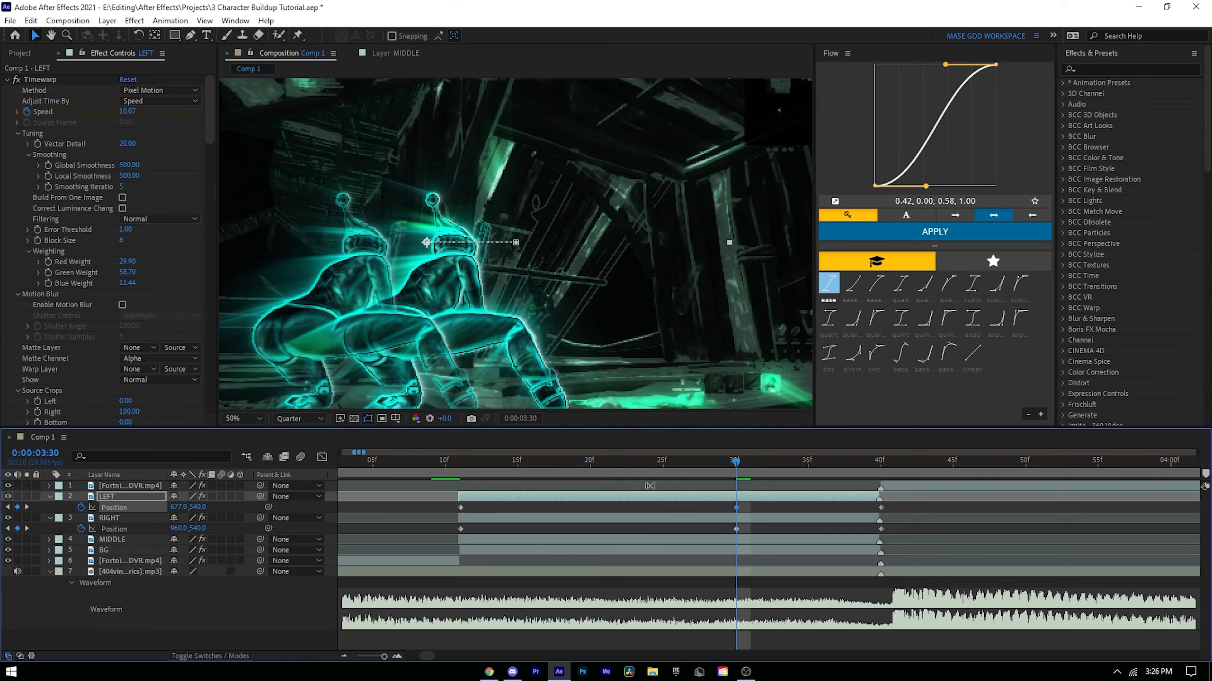
# Step: Set the RIGHT layer's position to 1259, 540 at 0:00:03:30 and Easy Ease all LEFT and RIGHT Position keyframes, saving the project
pyautogui.moveTo(188, 528); pyautogui.dragTo(362, 519)
pyautogui.click(1080, 520)
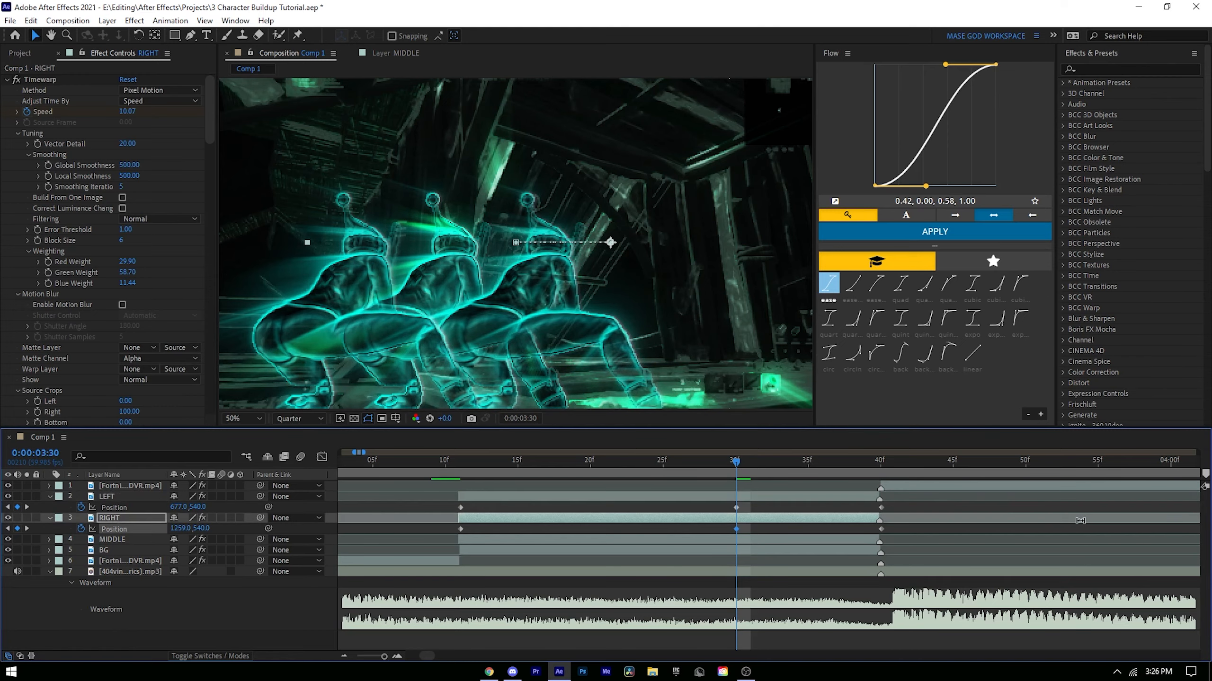
pyautogui.click(926, 523)
pyautogui.moveTo(437, 504); pyautogui.dragTo(926, 535)
pyautogui.press('F9')
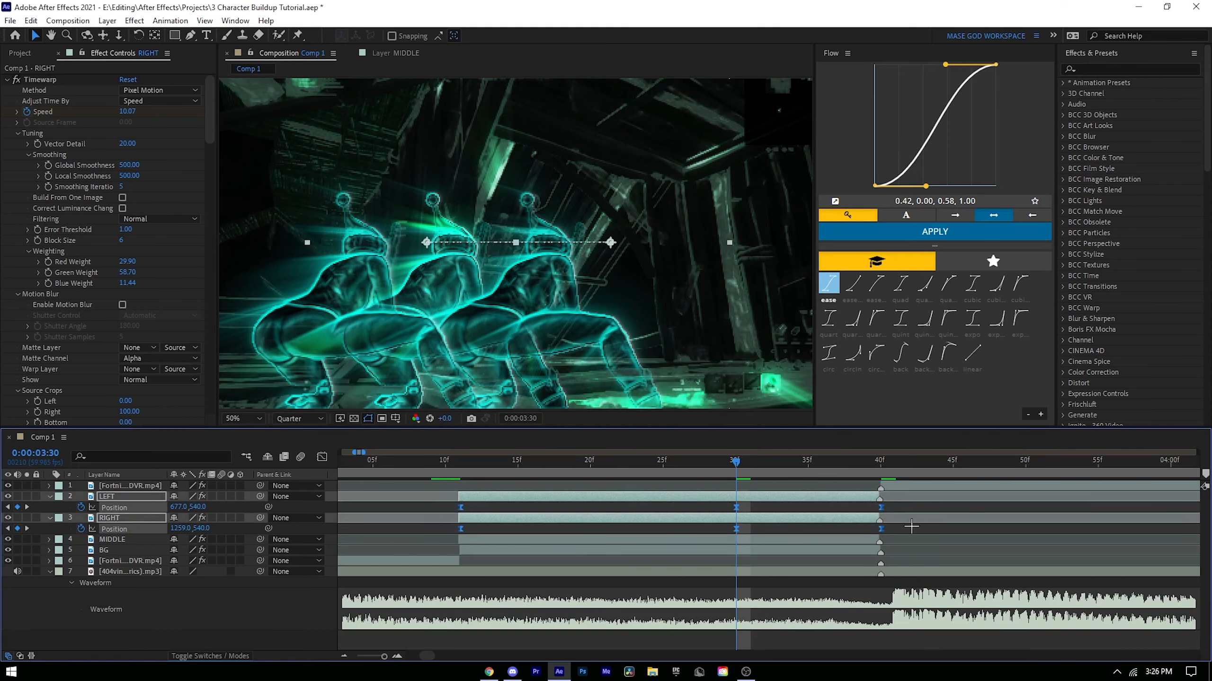
pyautogui.rightClick(733, 507)
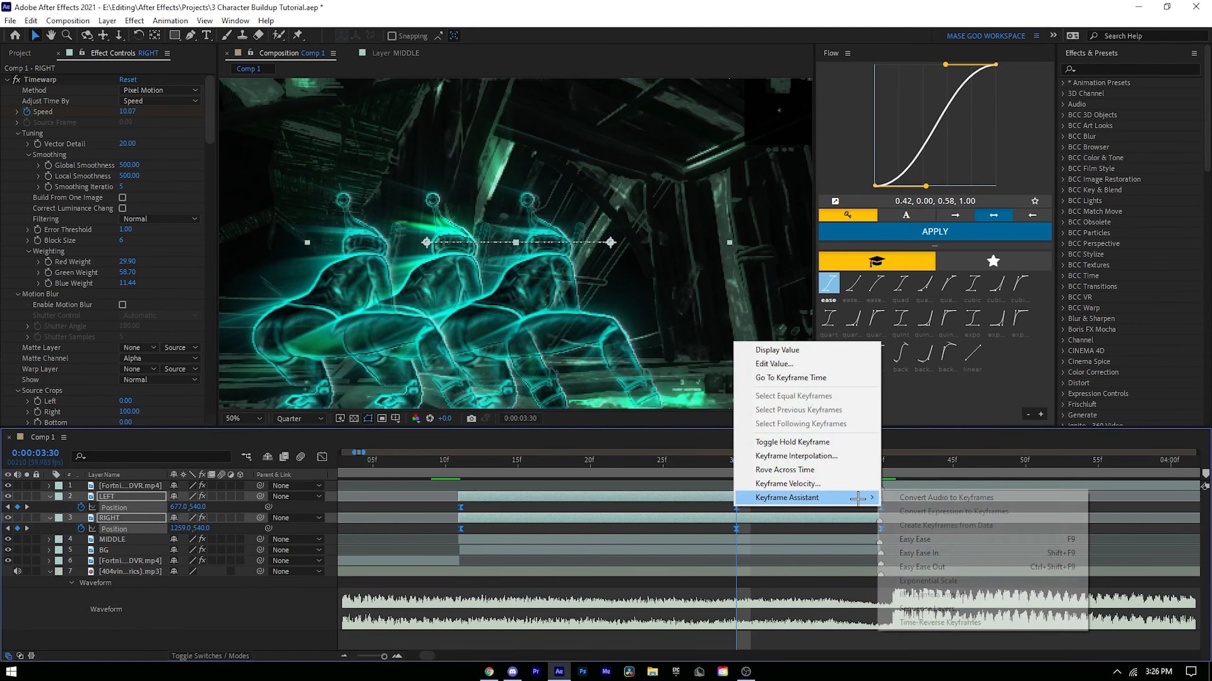
pyautogui.moveTo(811, 497)
pyautogui.click(653, 502)
pyautogui.hotkey('ctrl', 's')
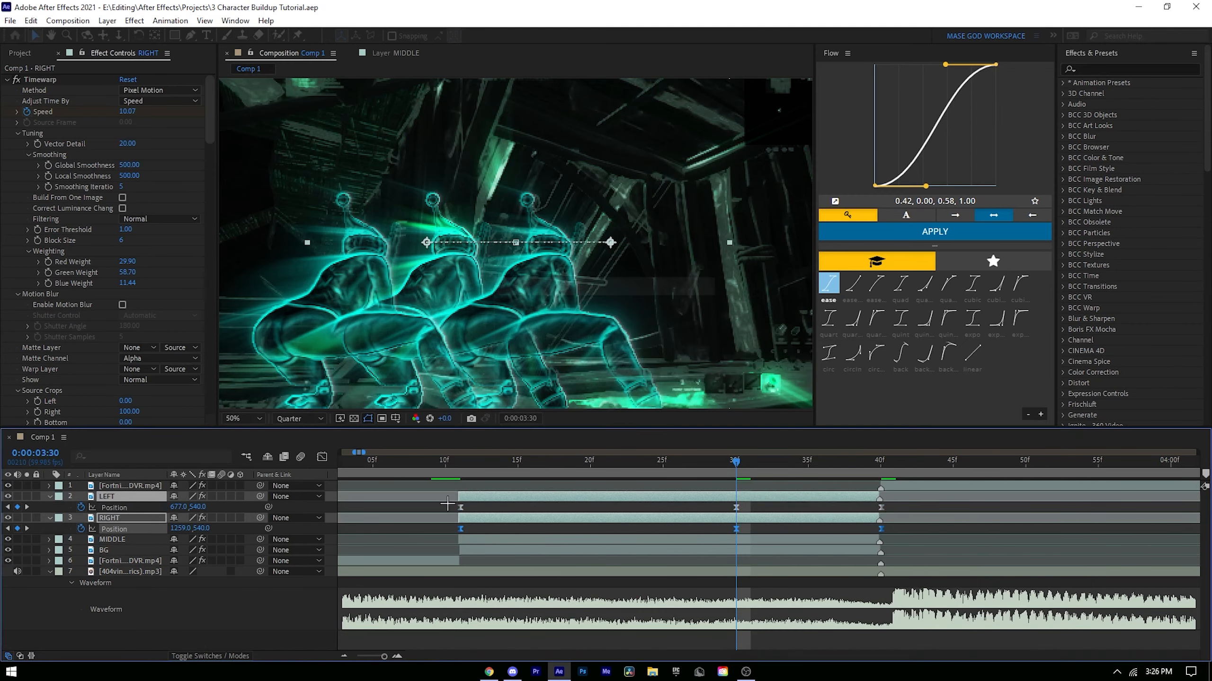
pyautogui.click(432, 503)
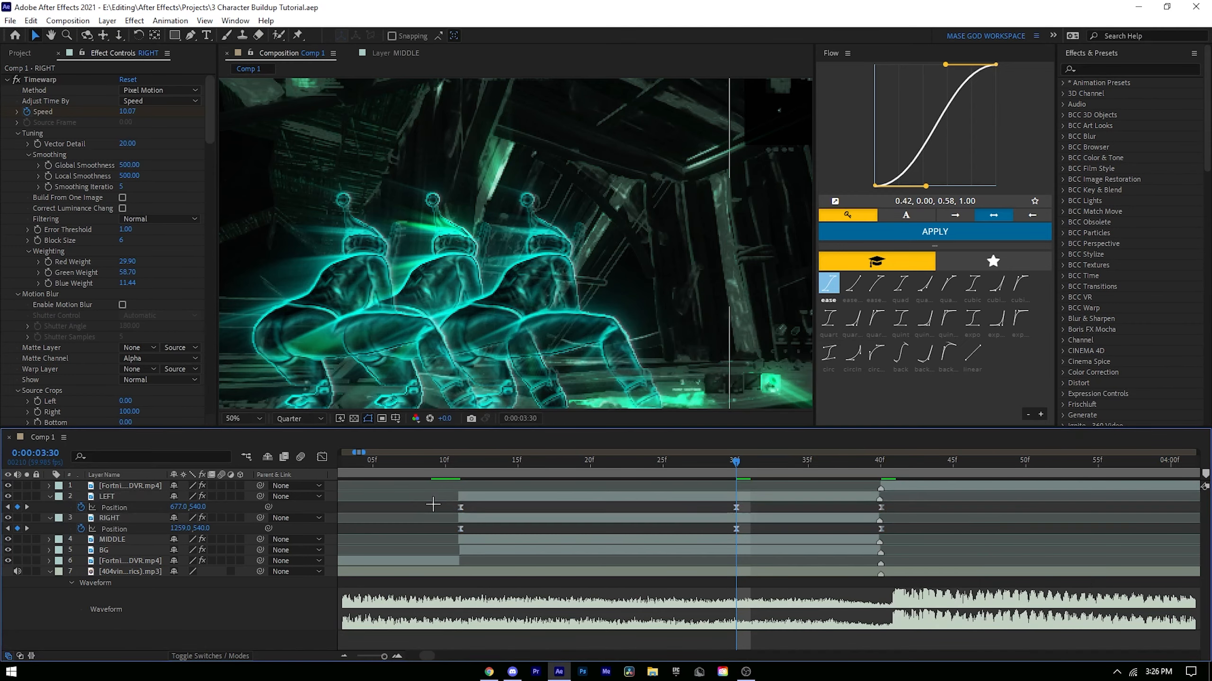
# Step: Display the LEFT layer's Position animation as a value graph in the Graph Editor
pyautogui.click(122, 508)
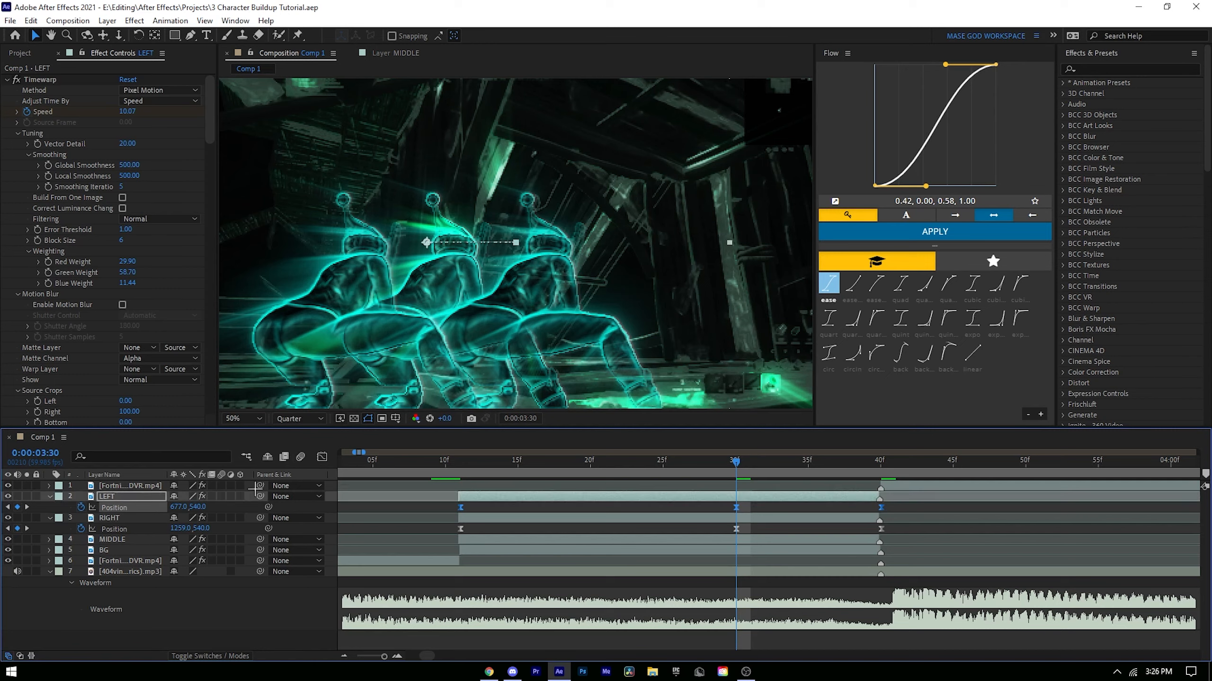
pyautogui.click(320, 456)
pyautogui.rightClick(508, 525)
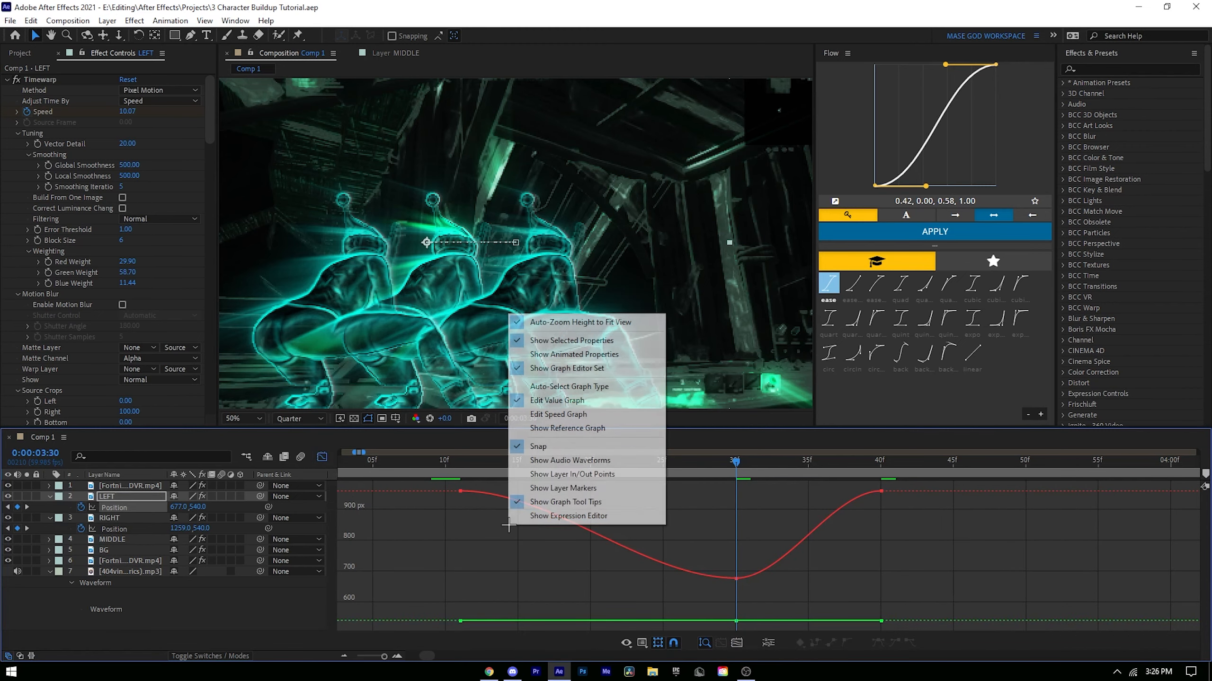
pyautogui.click(551, 402)
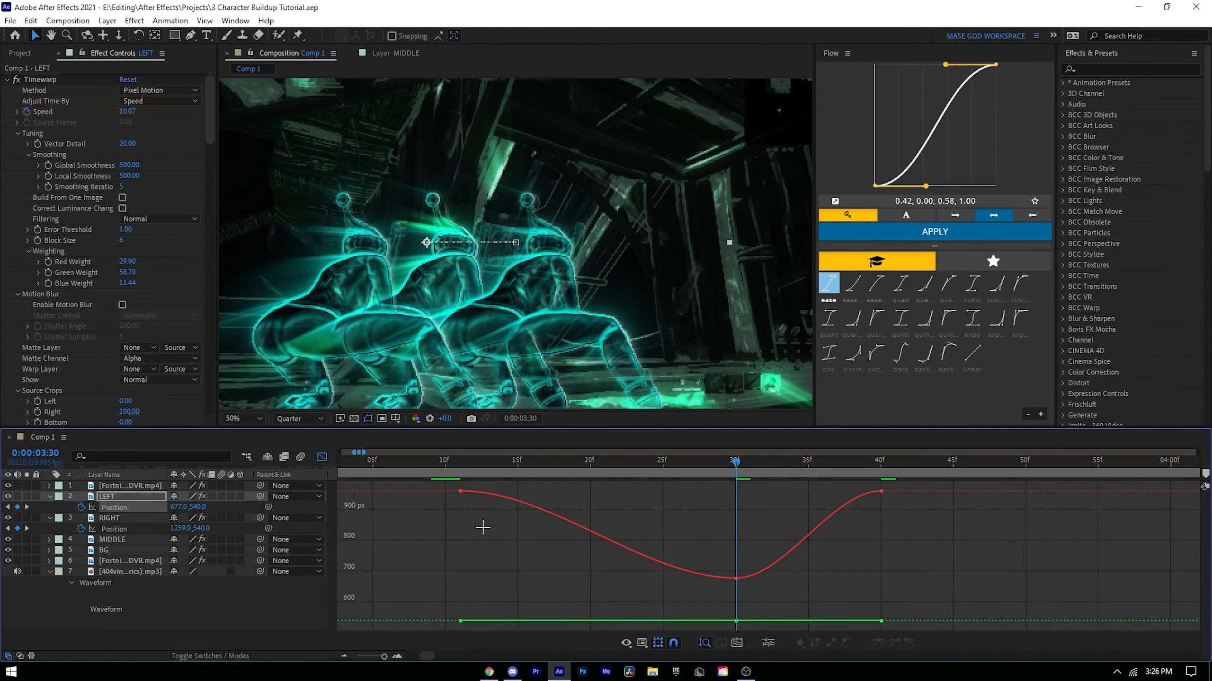
pyautogui.click(461, 491)
pyautogui.rightClick(553, 553)
pyautogui.click(539, 553)
# Step: Separate the LEFT layer's Position dimensions and Easy Ease the resulting X and Y Position keyframes
pyautogui.rightClick(124, 507)
pyautogui.click(180, 351)
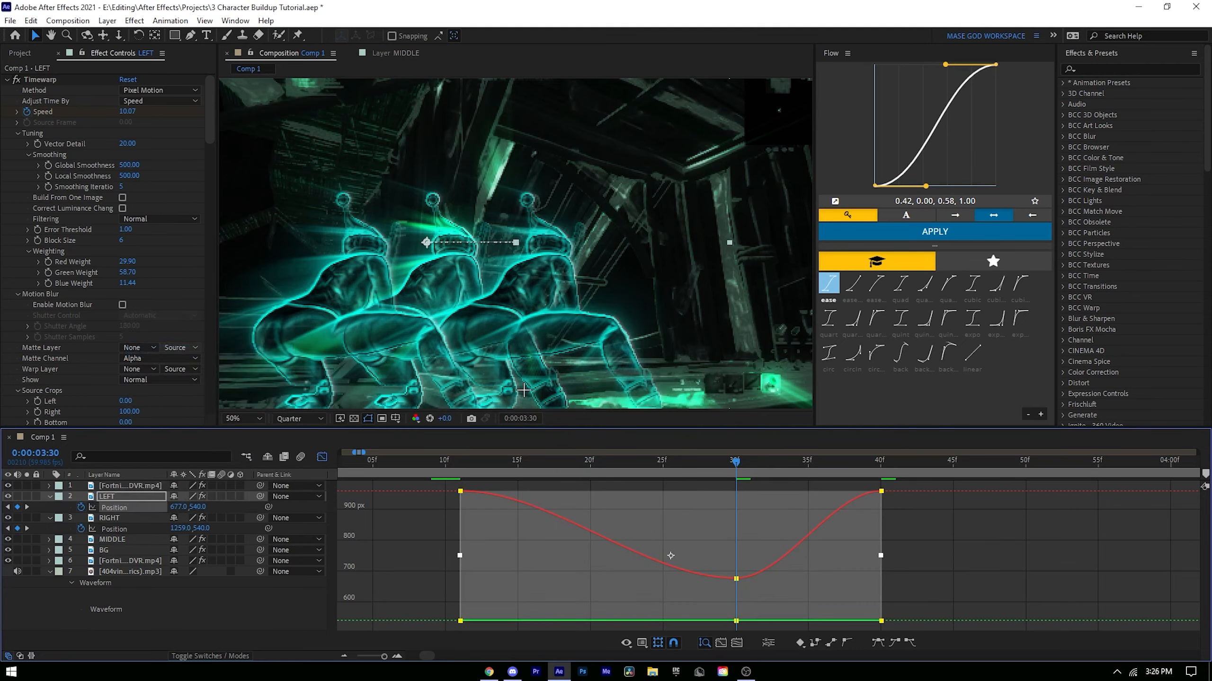
pyautogui.click(218, 523)
pyautogui.click(151, 507)
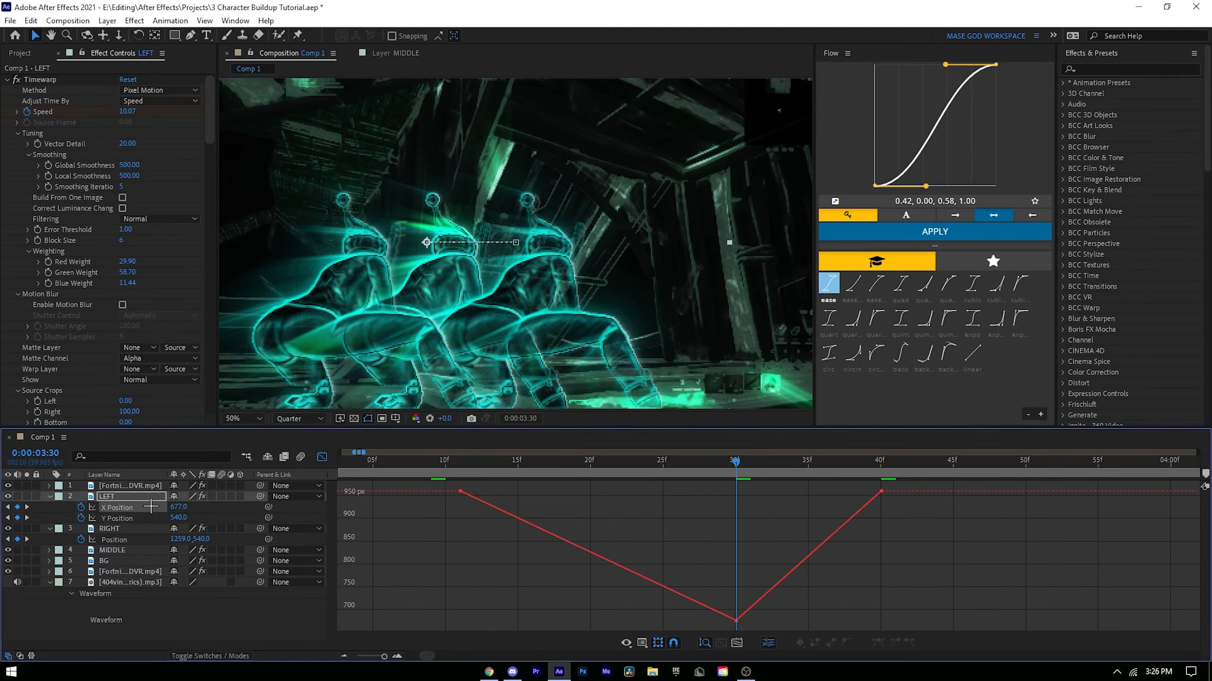
pyautogui.click(319, 457)
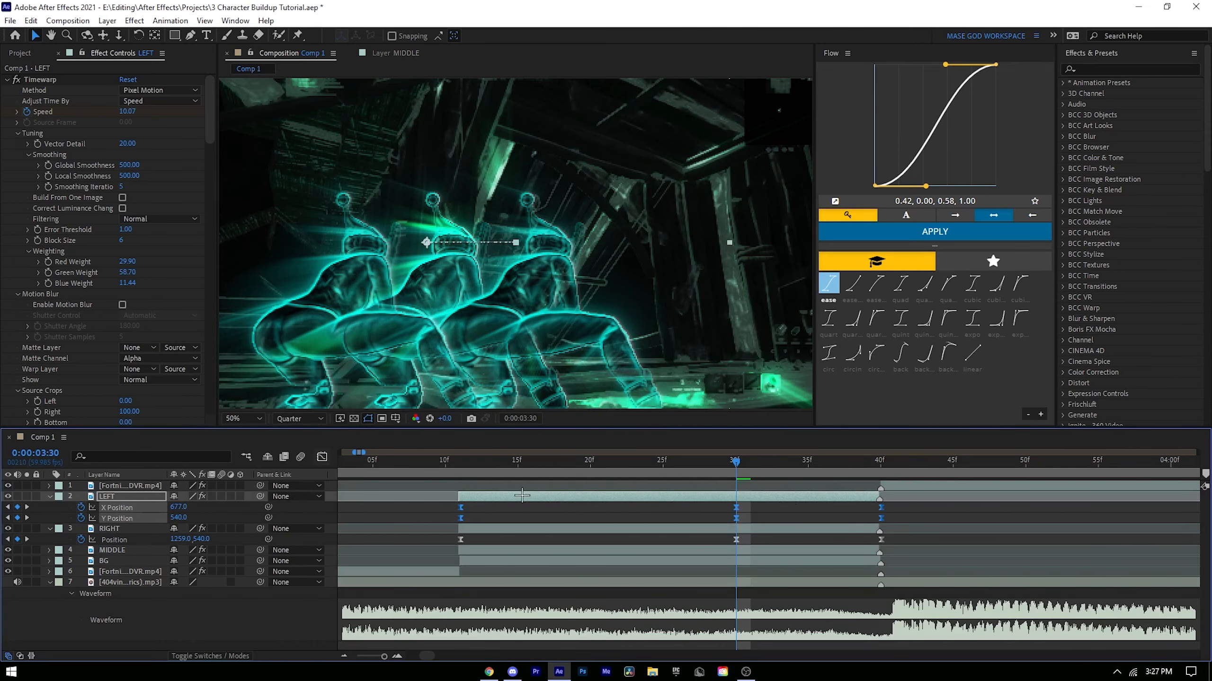
pyautogui.click(232, 512)
# Step: Reshape LEFT's X Position value curve with longer handles between 0:00:03:11 and 0:00:03:30 and a steep arrival at 0:00:03:40
pyautogui.click(154, 509)
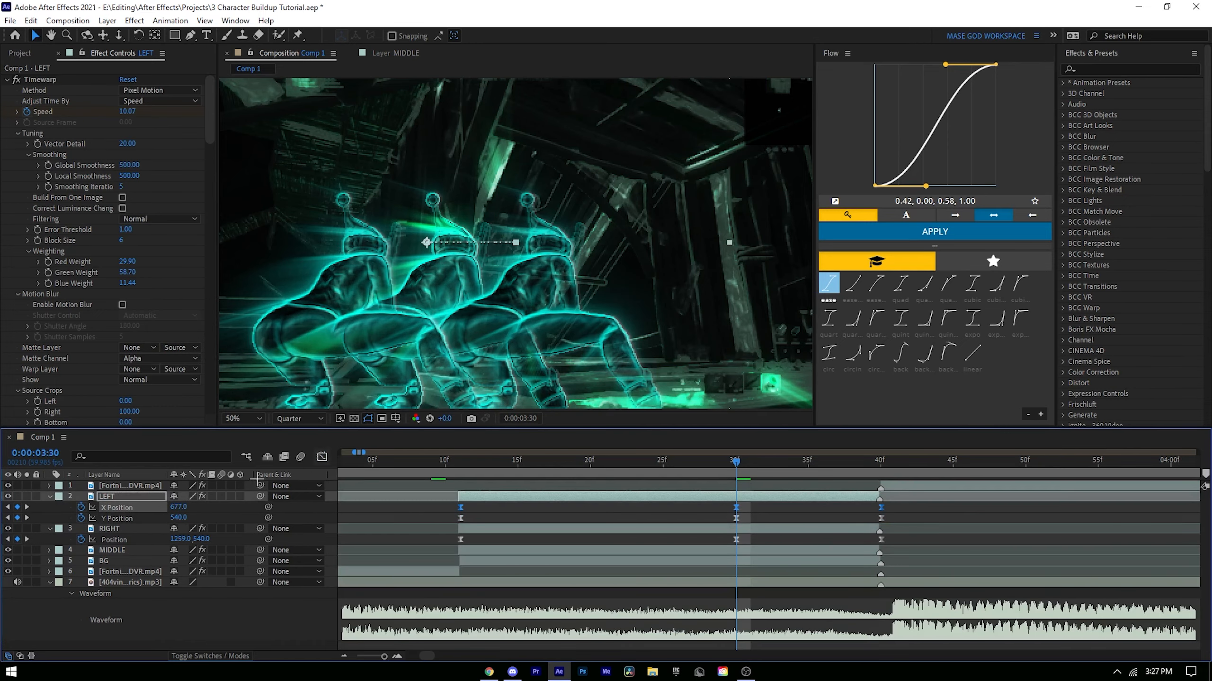
pyautogui.click(321, 457)
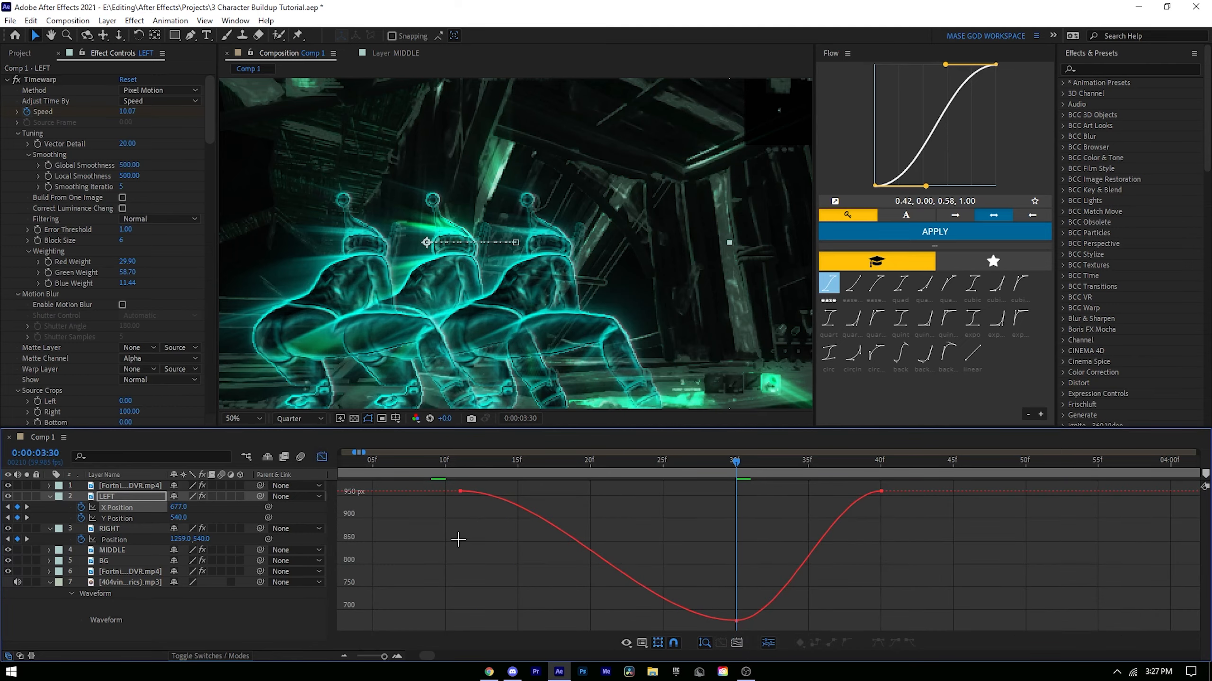
pyautogui.click(460, 492)
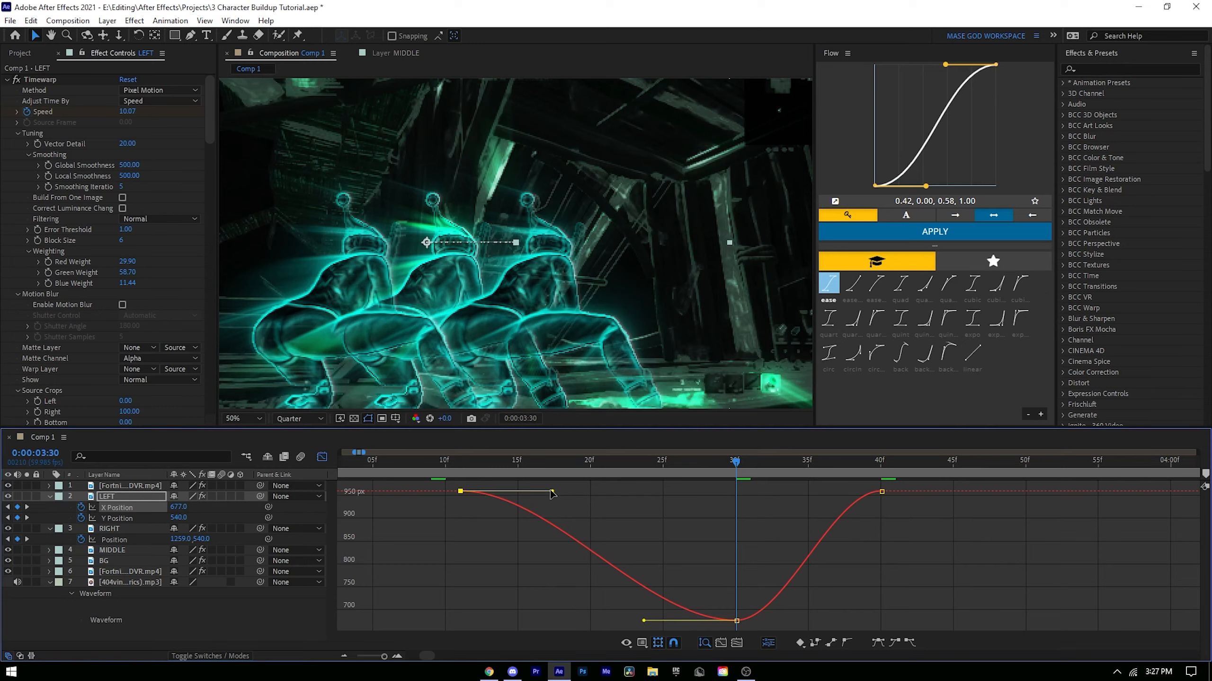
pyautogui.moveTo(551, 493); pyautogui.dragTo(579, 487)
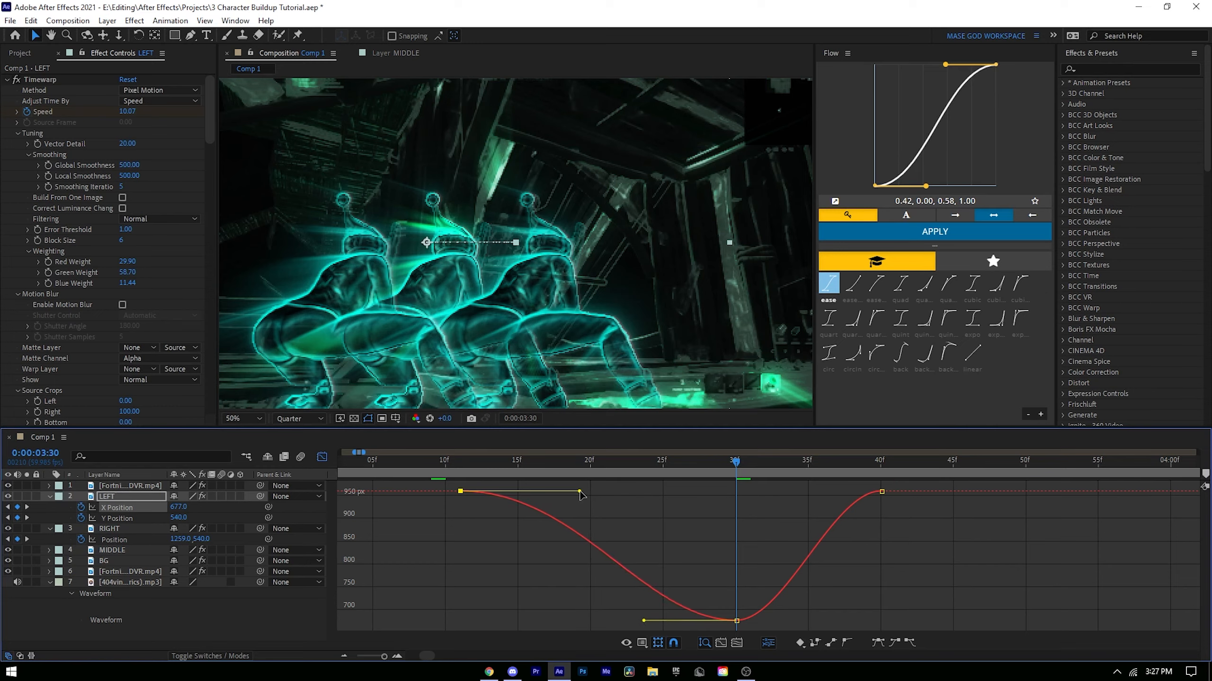
pyautogui.moveTo(581, 493); pyautogui.dragTo(662, 499)
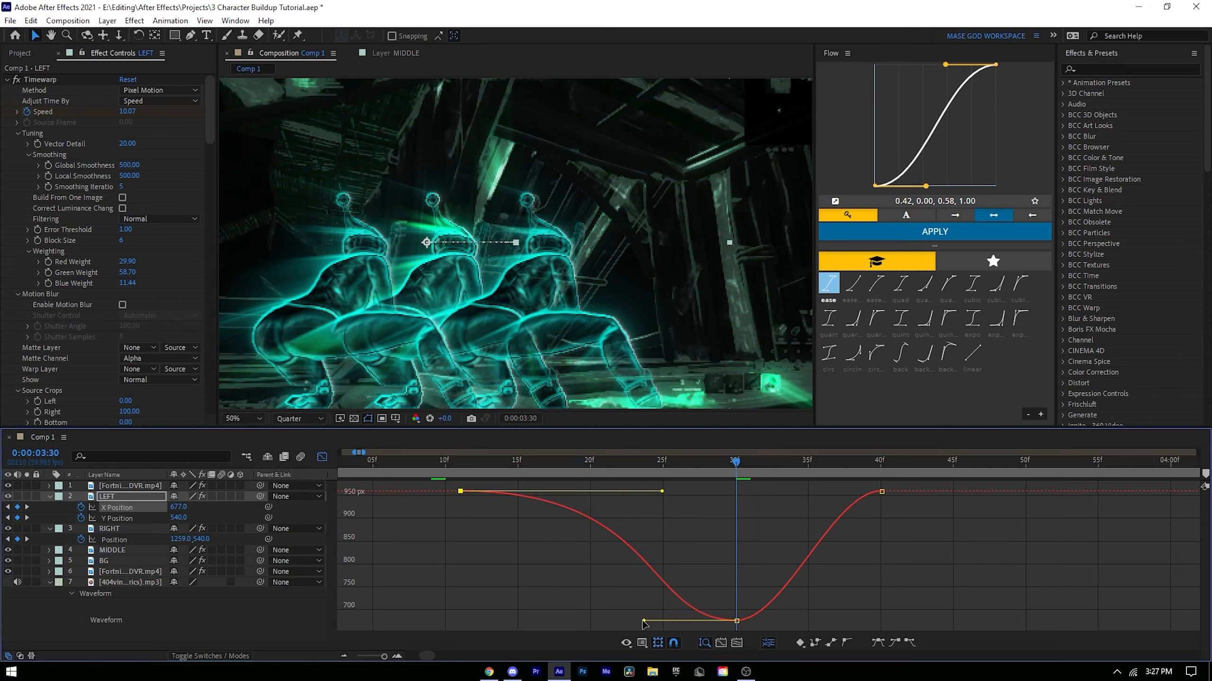
pyautogui.moveTo(644, 622); pyautogui.dragTo(591, 622)
pyautogui.moveTo(461, 460); pyautogui.dragTo(736, 520)
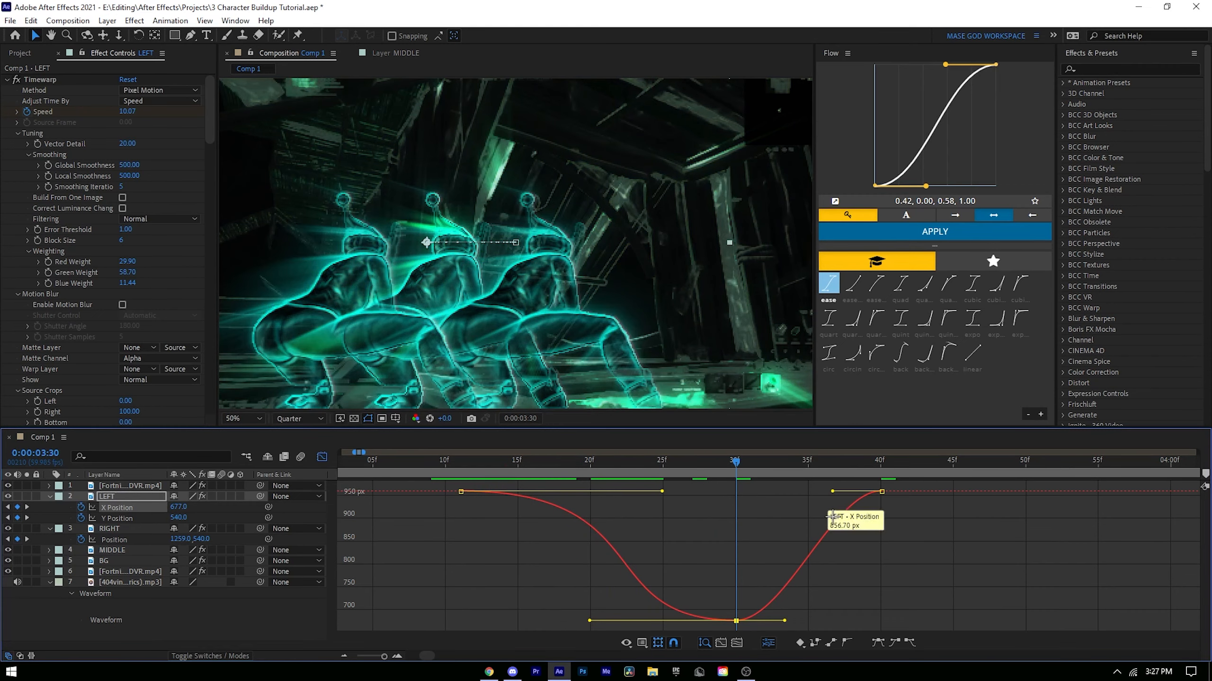
pyautogui.moveTo(833, 492); pyautogui.dragTo(890, 545)
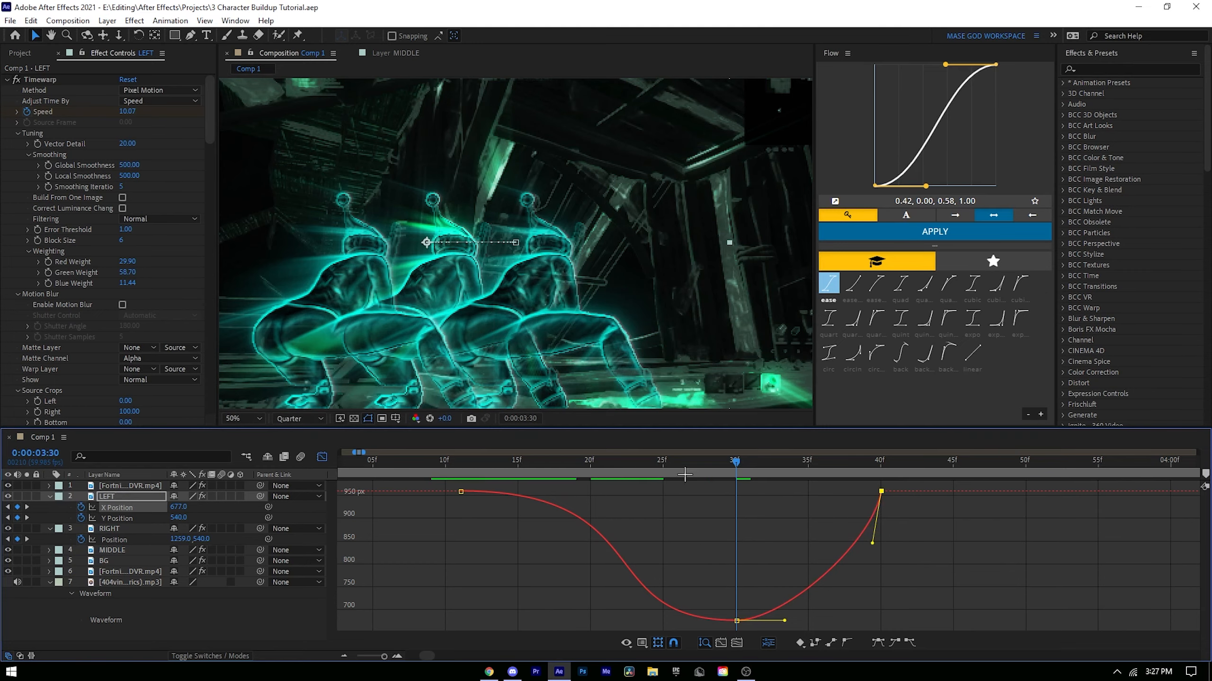
pyautogui.click(115, 518)
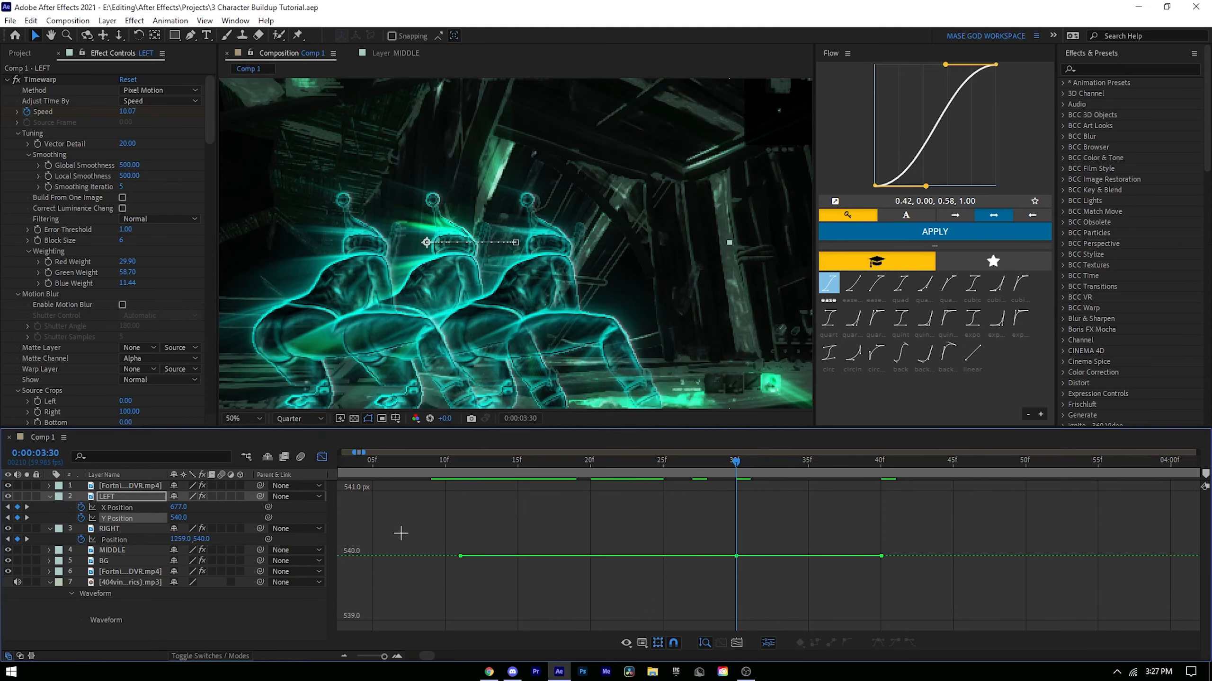
# Step: Separate the RIGHT layer's Position dimensions and Easy Ease its X and Y Position keyframes
pyautogui.rightClick(130, 540)
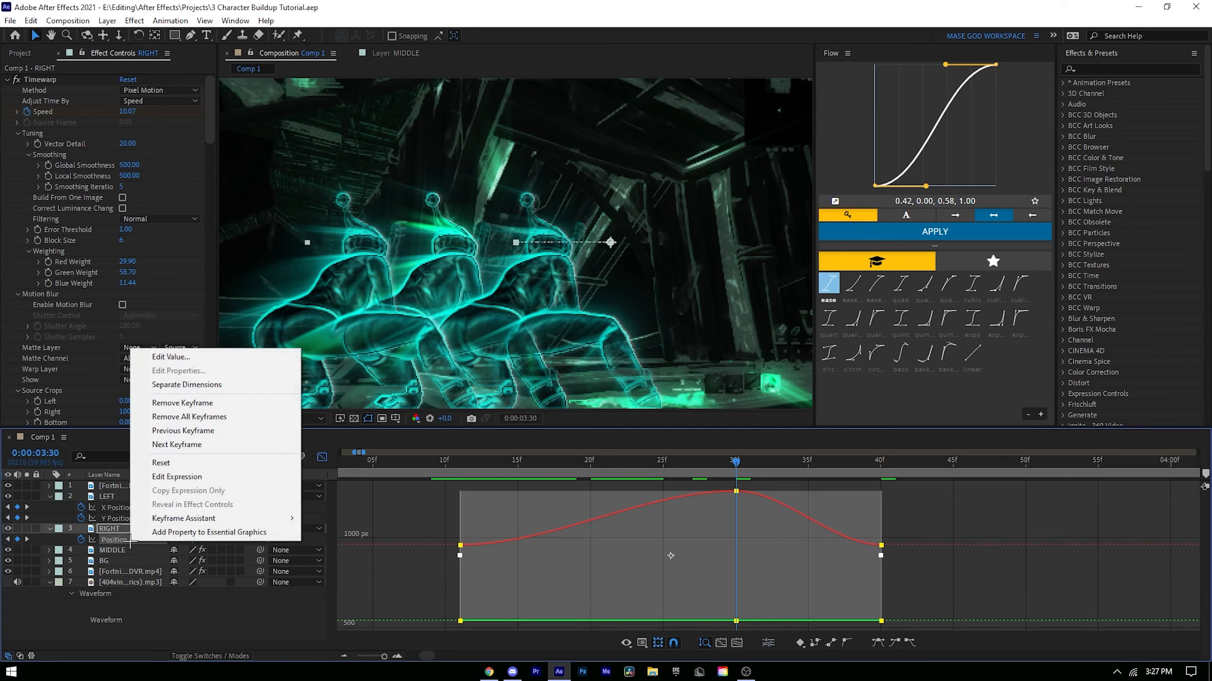
pyautogui.click(186, 385)
pyautogui.click(322, 457)
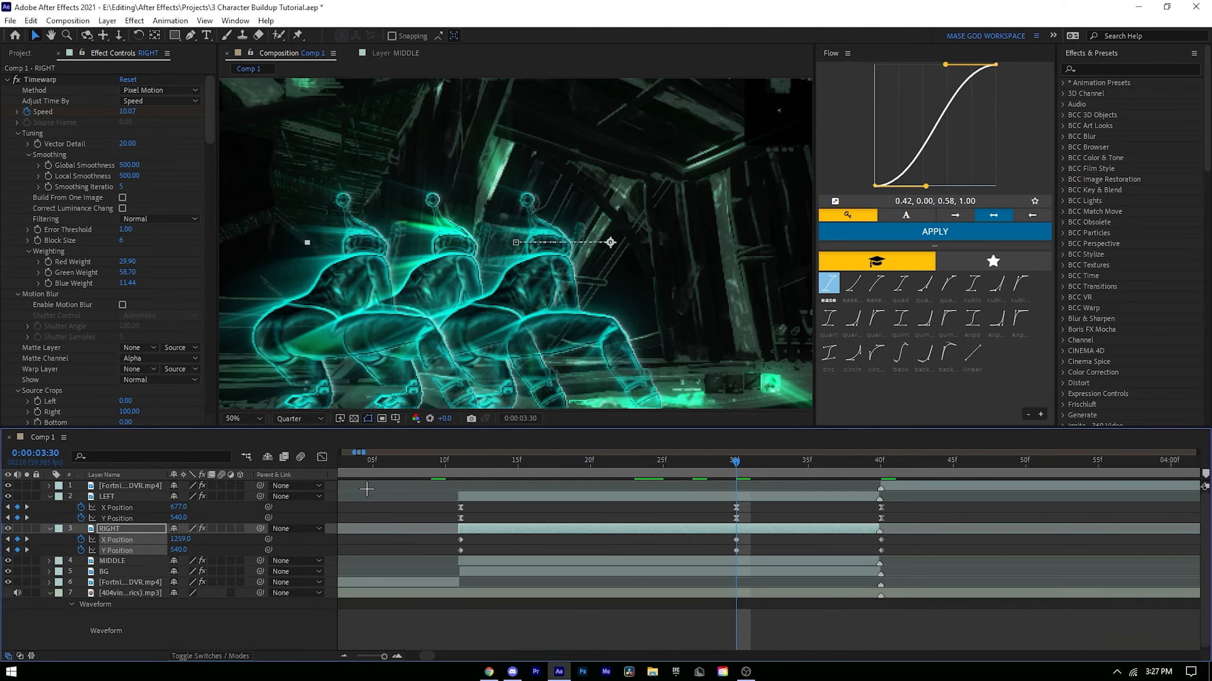
pyautogui.moveTo(424, 538); pyautogui.dragTo(977, 562)
pyautogui.press('F9')
pyautogui.click(370, 541)
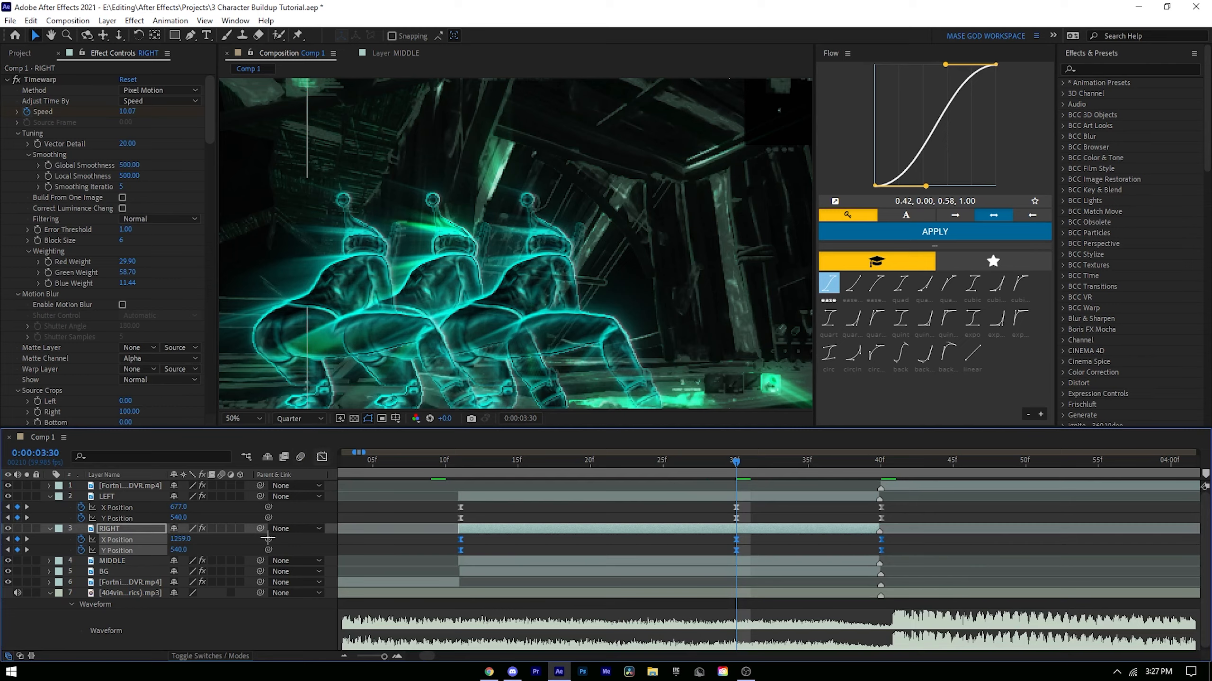
pyautogui.press('space')
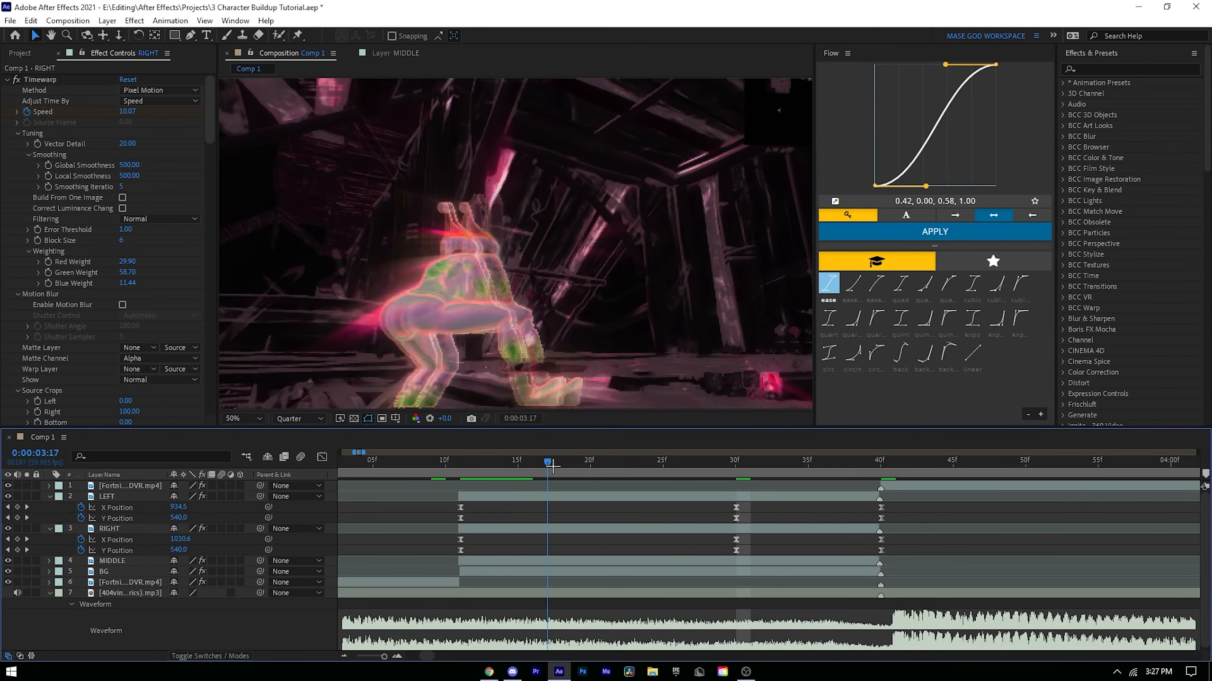
# Step: Shape RIGHT's X Position value curve to mirror LEFT's, with longer handles up to 0:00:03:30 and a steep fall into 0:00:03:40
pyautogui.click(163, 538)
pyautogui.click(322, 457)
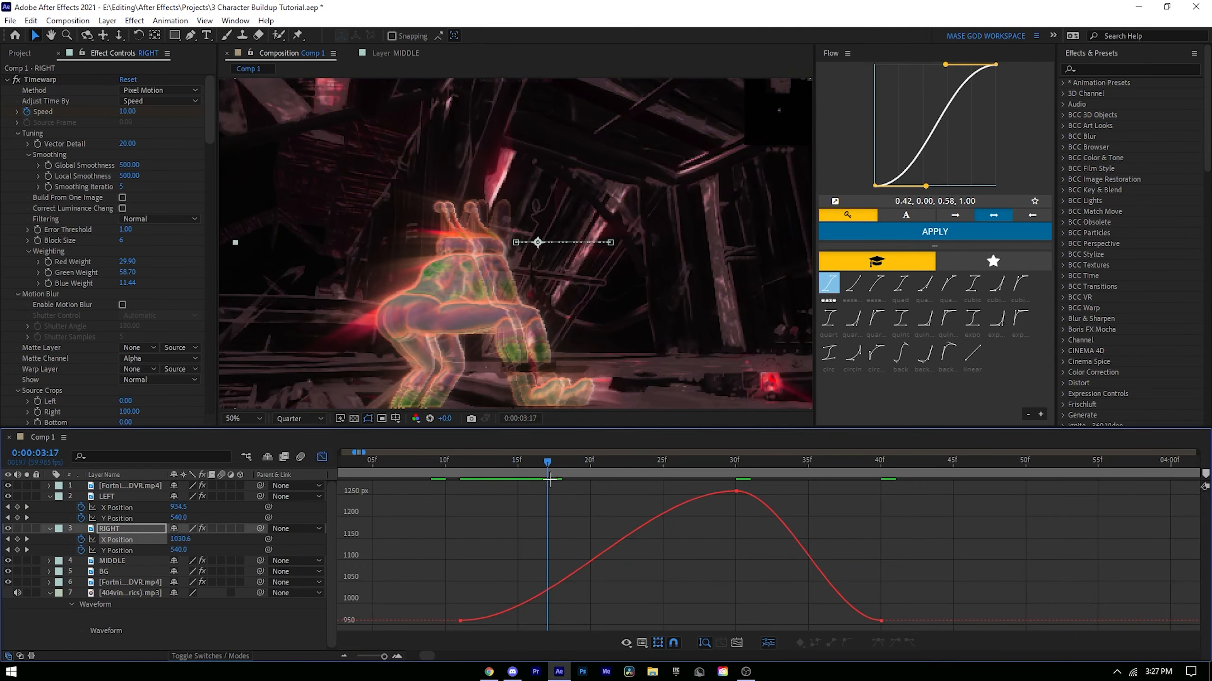
pyautogui.click(460, 620)
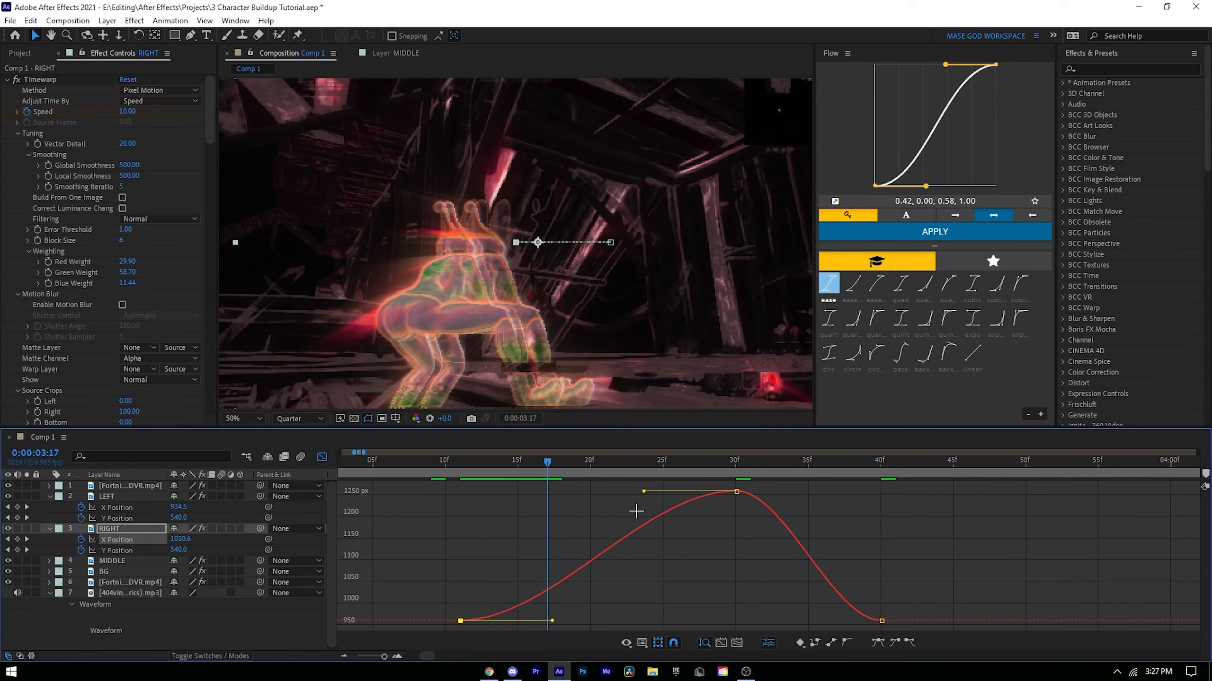
pyautogui.moveTo(644, 491); pyautogui.dragTo(557, 571)
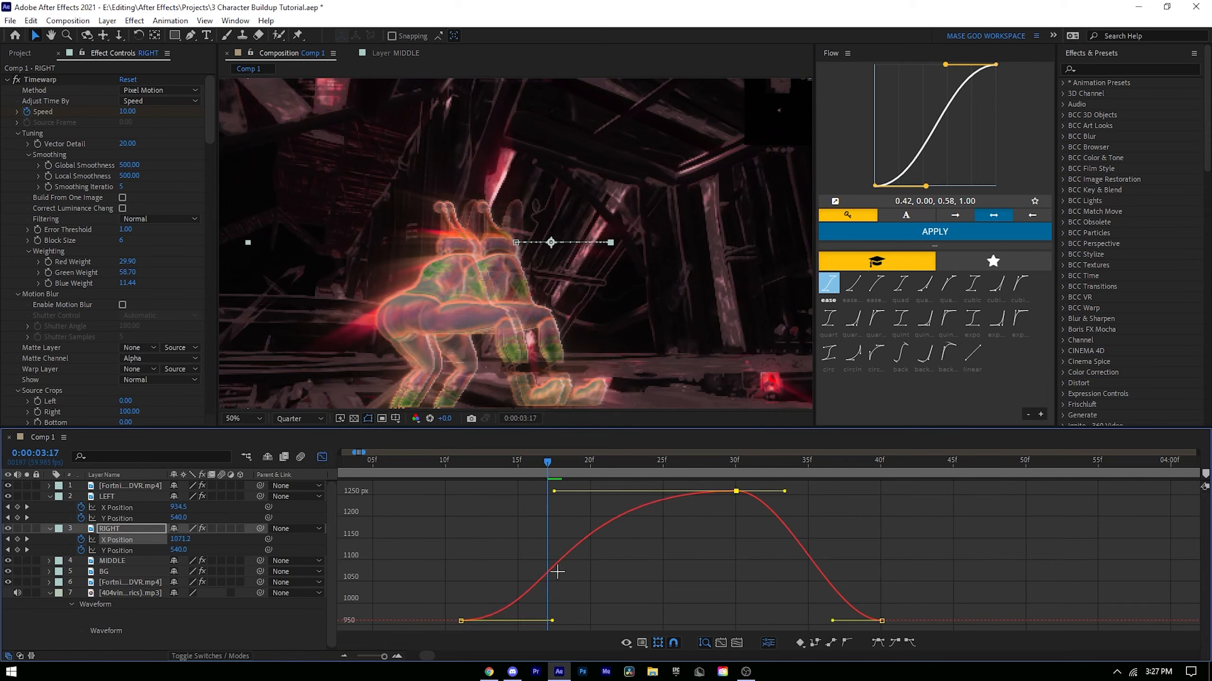
pyautogui.moveTo(552, 621); pyautogui.dragTo(632, 621)
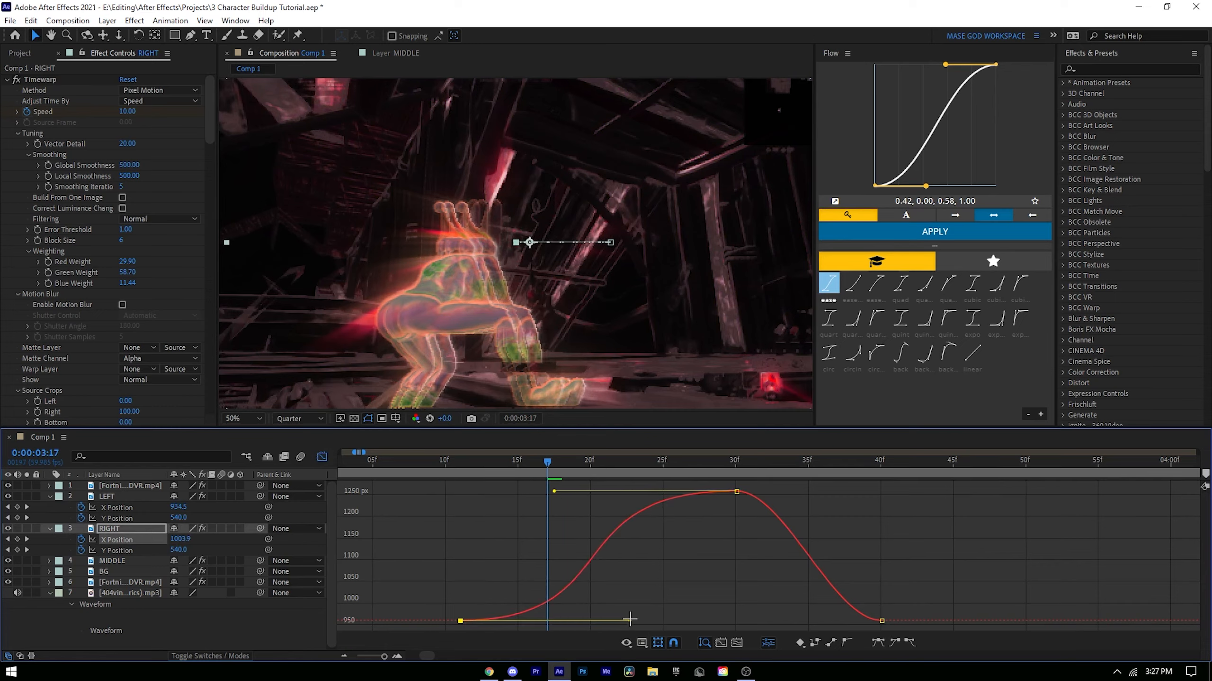
pyautogui.click(736, 492)
pyautogui.moveTo(834, 621); pyautogui.dragTo(899, 574)
# Step: Check LEFT's X Position curve, scrub through the split movement from 0:00:03:11, and save the project
pyautogui.click(128, 496)
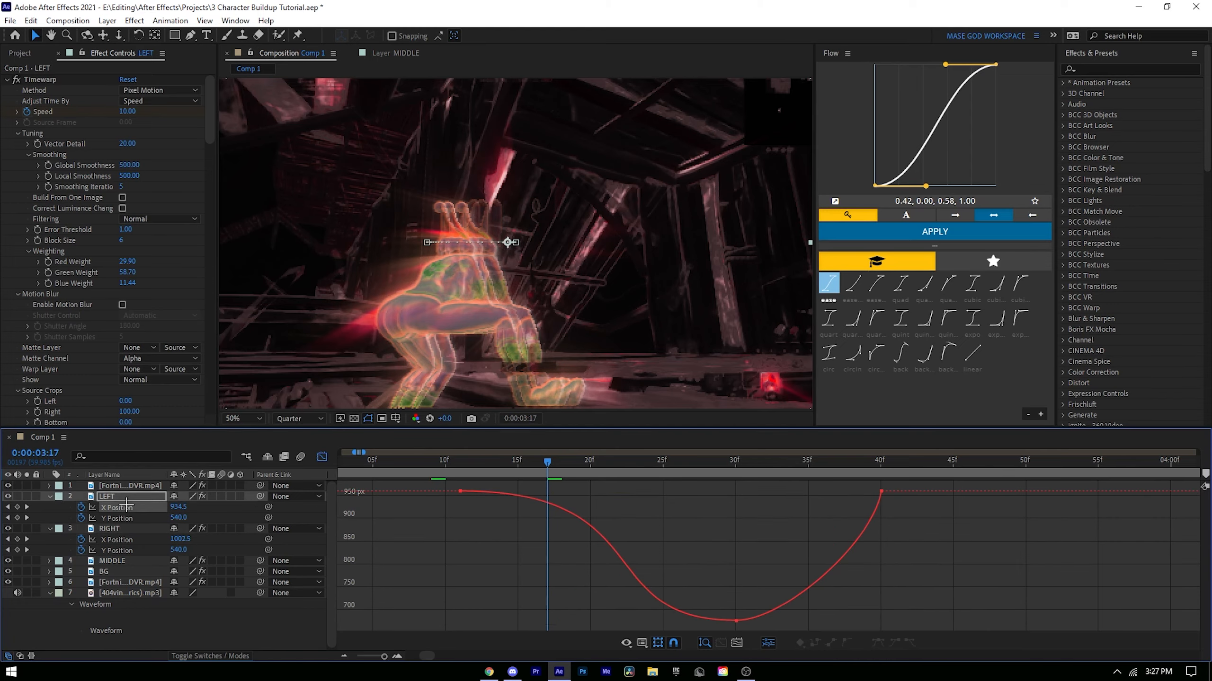
pyautogui.click(441, 462)
pyautogui.moveTo(441, 462); pyautogui.dragTo(708, 486)
pyautogui.hotkey('ctrl', 's')
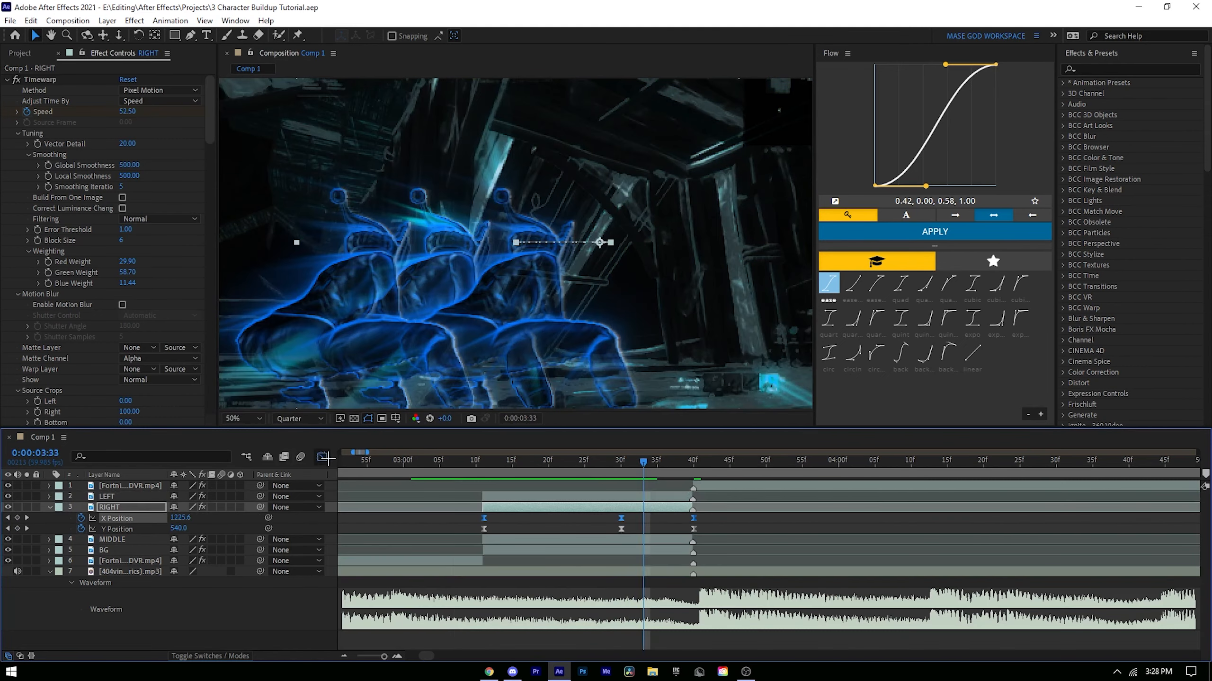
pyautogui.click(322, 457)
pyautogui.click(322, 457)
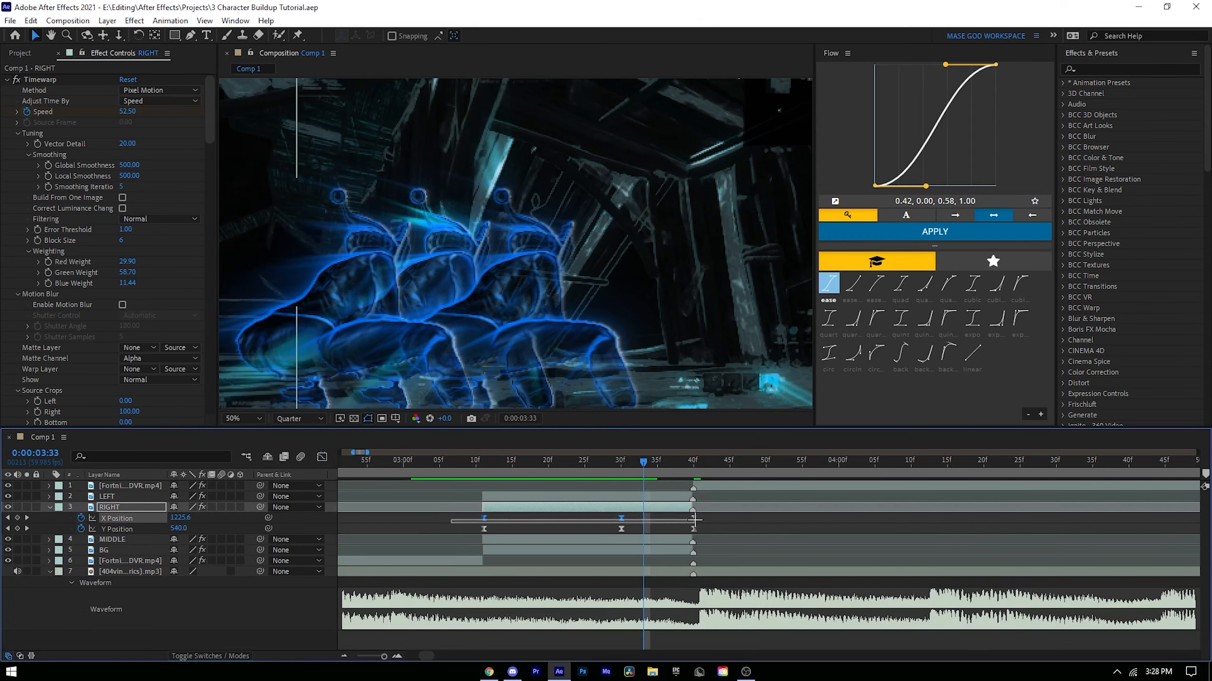
# Step: Reapply Easy Ease to all X and Y Position keyframes on RIGHT and LEFT, scrub through the movement, and save the project
pyautogui.moveTo(454, 513); pyautogui.dragTo(716, 533)
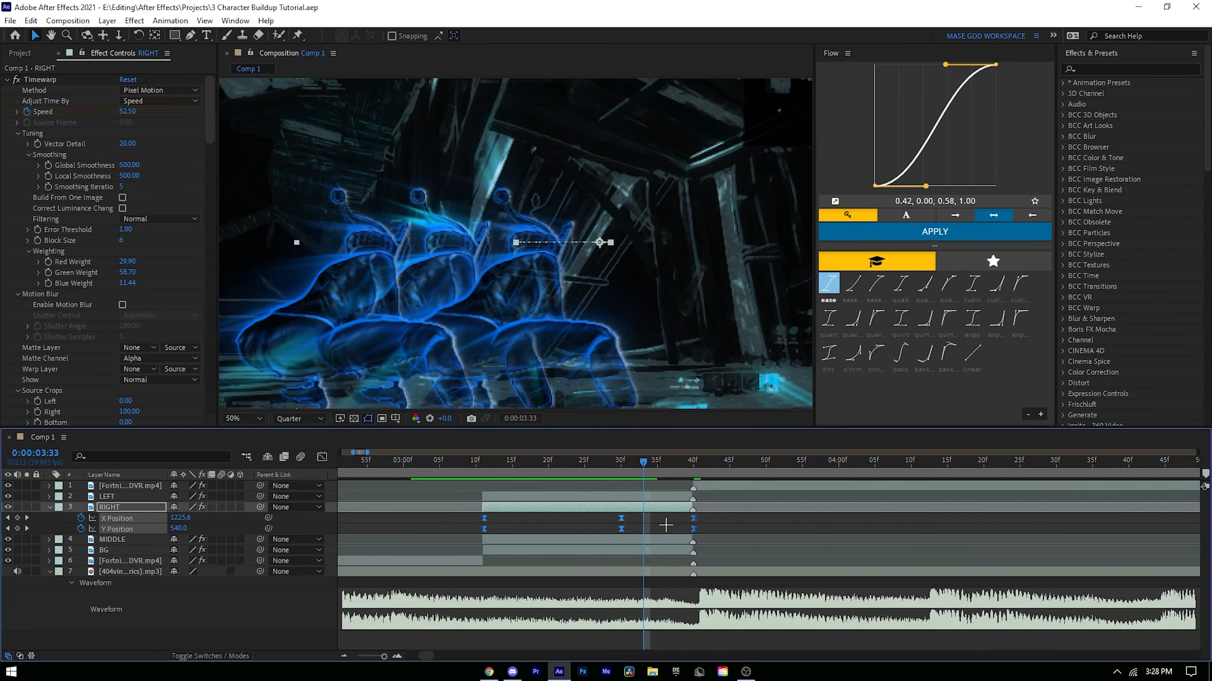
pyautogui.press('F9')
pyautogui.click(516, 499)
pyautogui.press('u')
pyautogui.moveTo(456, 501); pyautogui.dragTo(752, 528)
pyautogui.press('F9')
pyautogui.moveTo(459, 463); pyautogui.dragTo(612, 465)
pyautogui.hotkey('ctrl', 's')
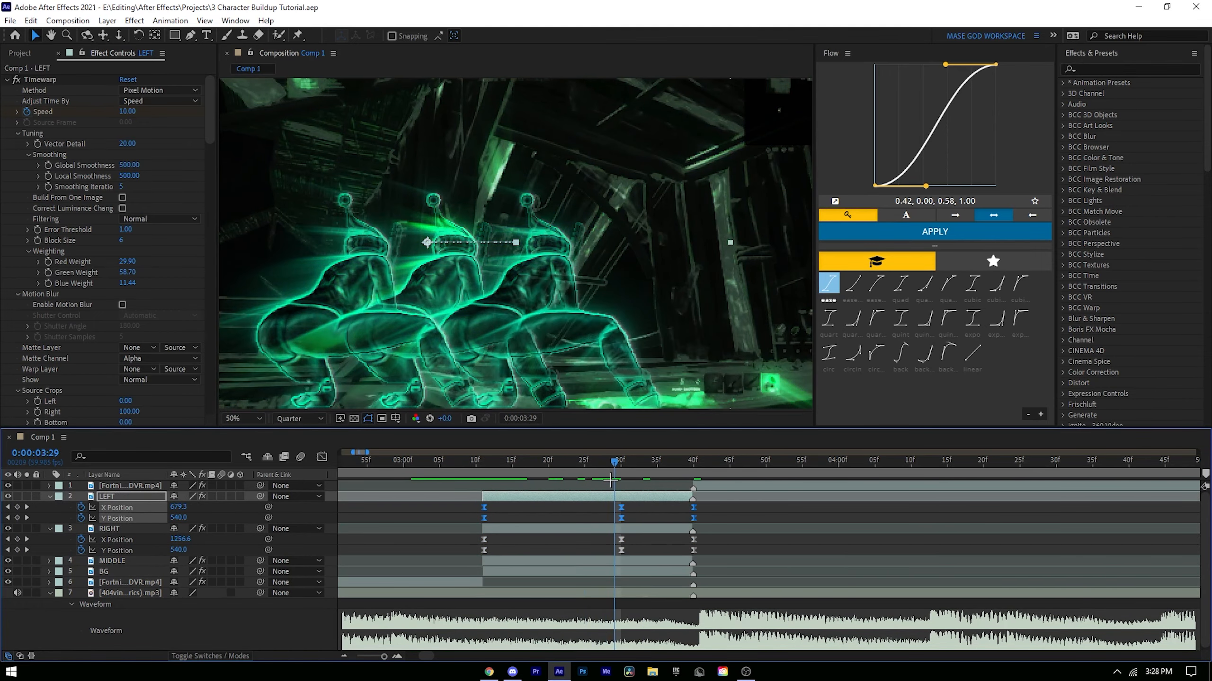
# Step: Collapse the keyframed properties of LEFT and RIGHT and select the LEFT layer with the current time at 0:00:03:11
pyautogui.press('u')
pyautogui.press('u')
pyautogui.click(529, 504)
pyautogui.press('u')
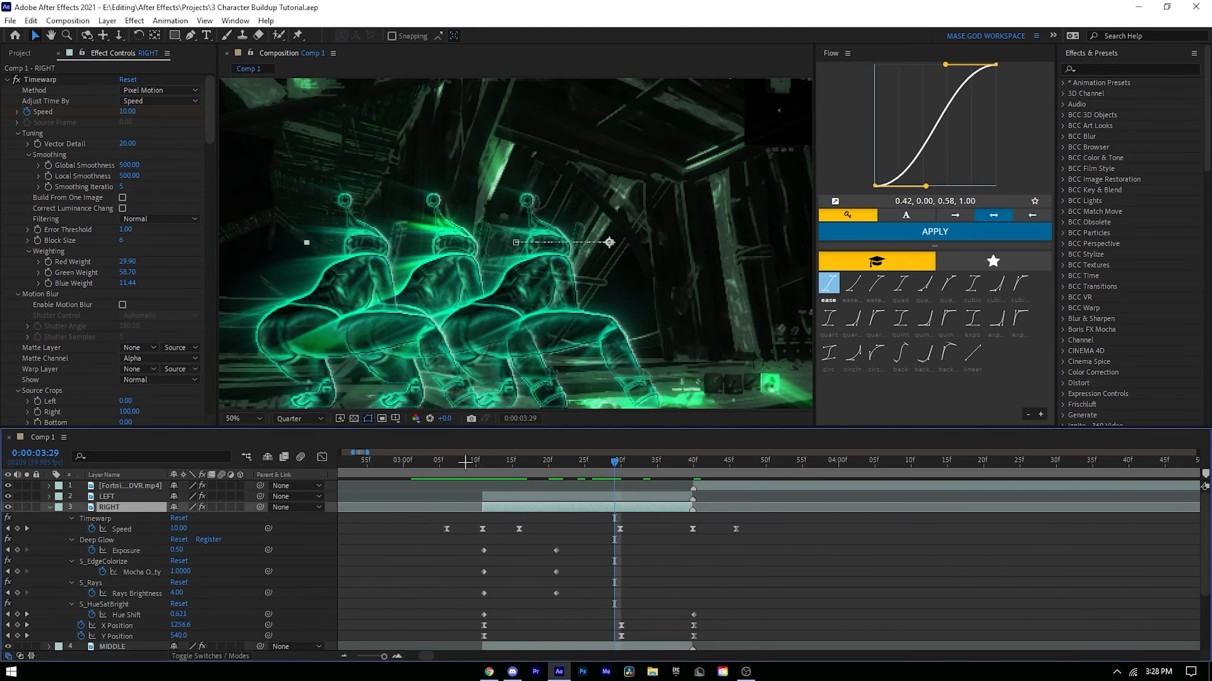
pyautogui.press('u')
pyautogui.click(482, 460)
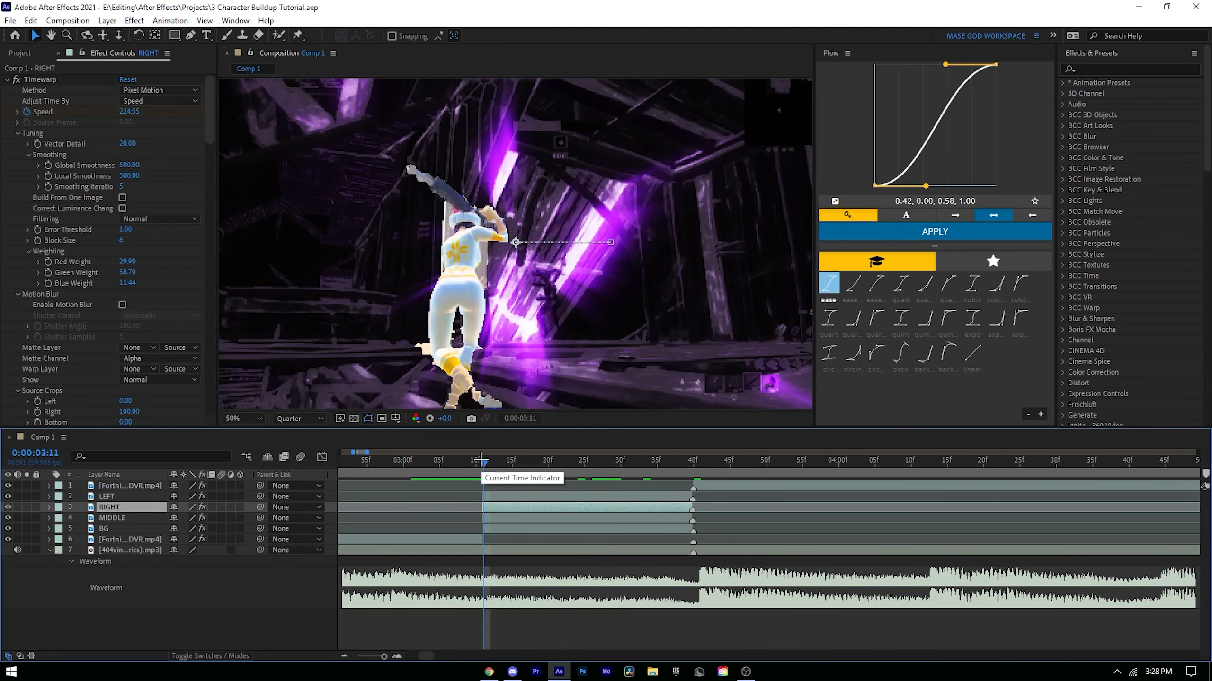
pyautogui.click(530, 492)
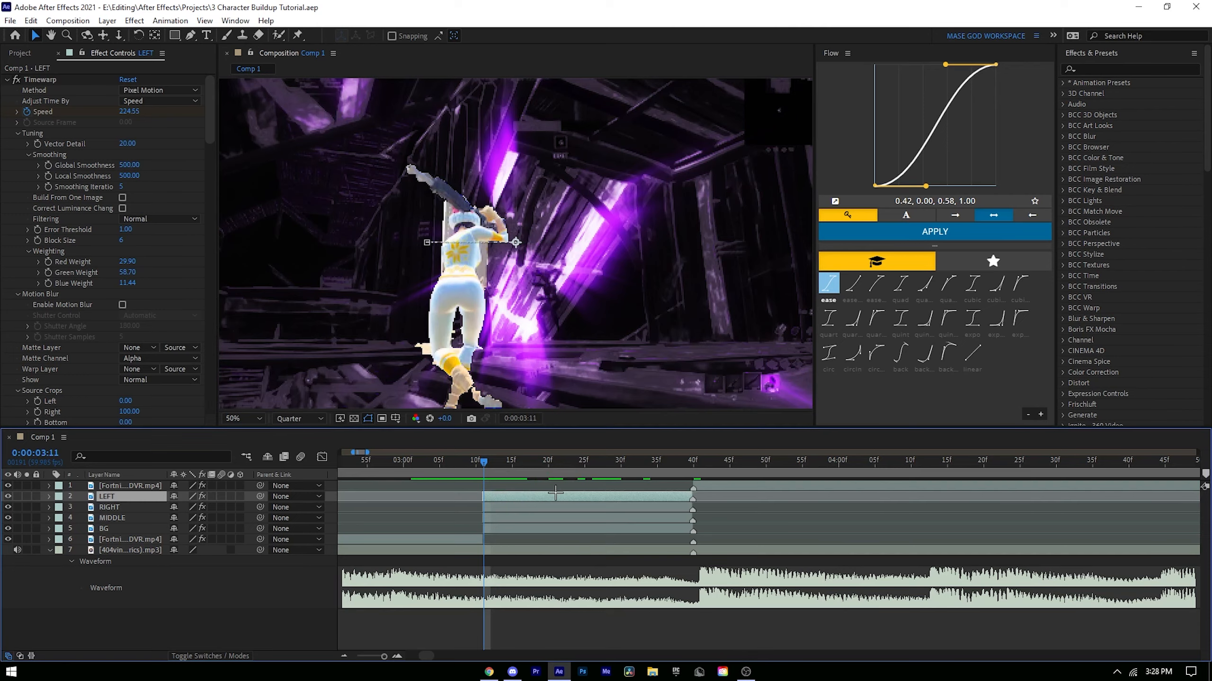
# Step: Add an adjustment layer above LEFT and trim away its part before 0:00:03:10
pyautogui.hotkey('ctrl', 'alt', 'y')
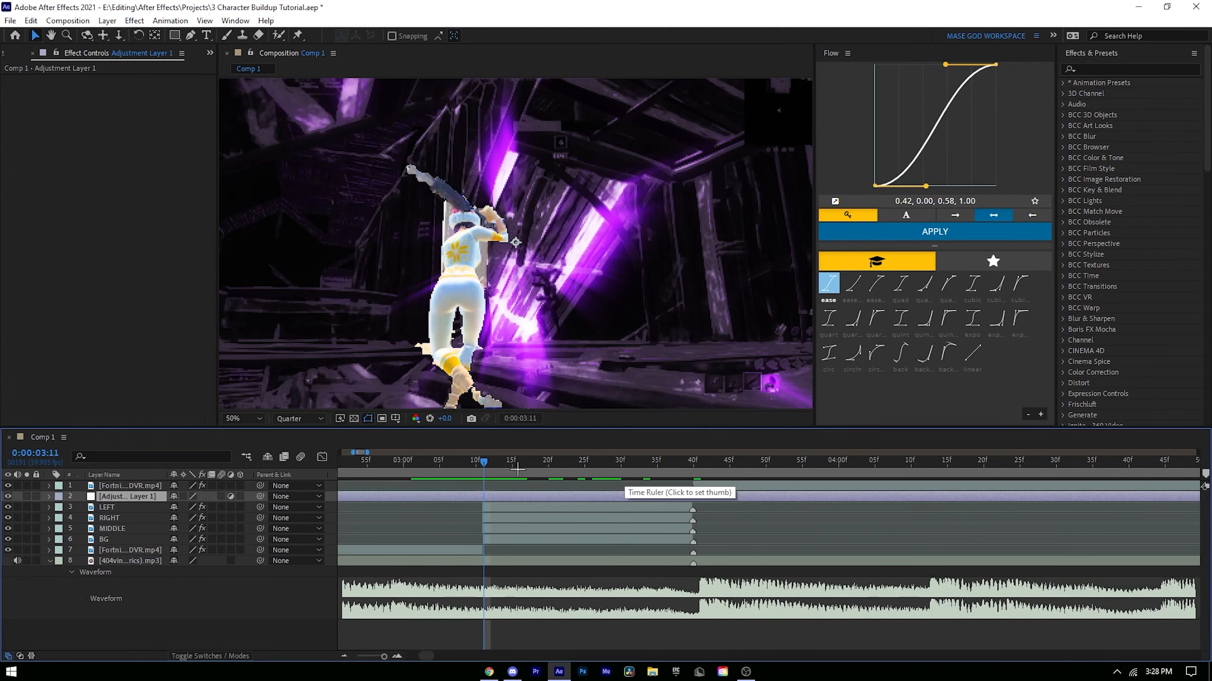
pyautogui.press('pageup')
pyautogui.hotkey('ctrl', 'shift', 'd')
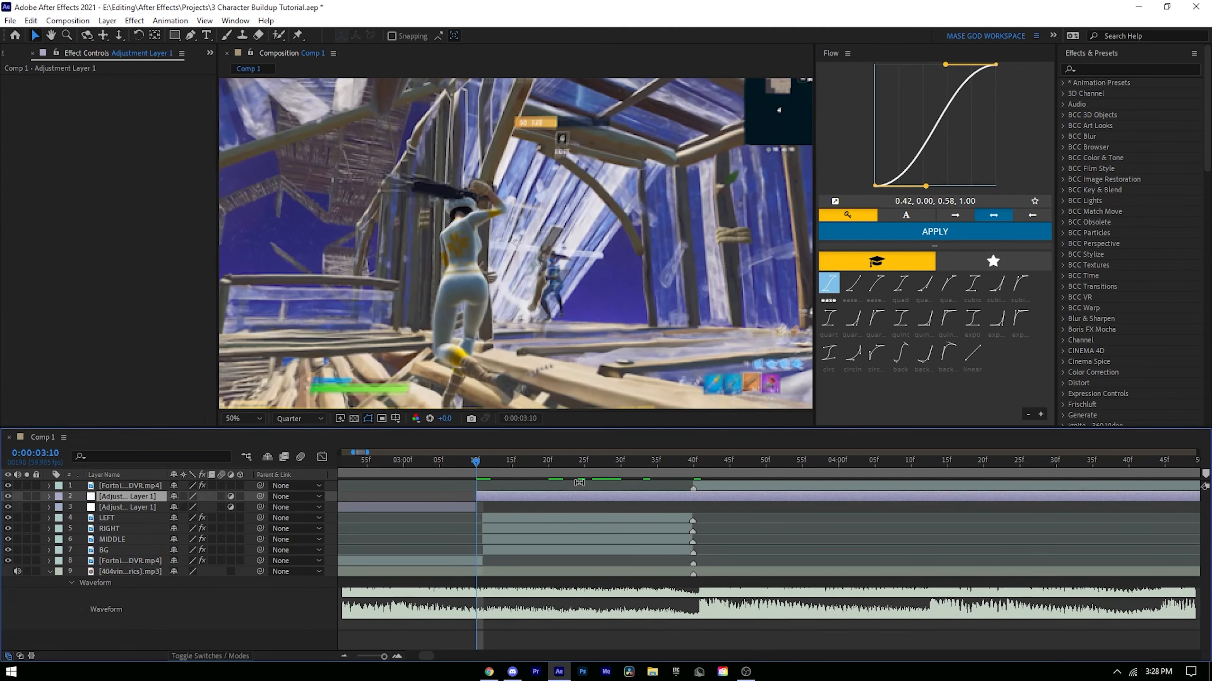
pyautogui.click(440, 508)
pyautogui.press('Delete')
# Step: Cut off the adjustment layer at 0:00:03:40, return the current time to 0:00:03:11 and save the project
pyautogui.moveTo(656, 470); pyautogui.dragTo(692, 470)
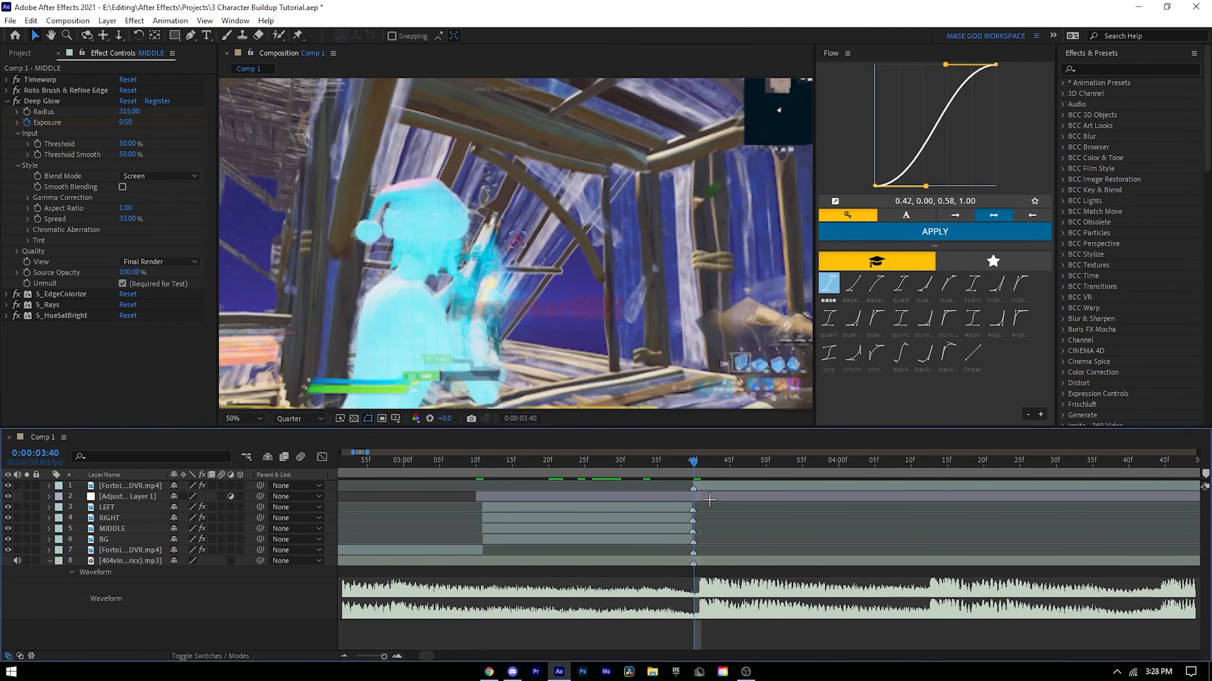
pyautogui.click(706, 497)
pyautogui.hotkey('ctrl', 'shift', 'd')
pyautogui.press('Delete')
pyautogui.click(483, 461)
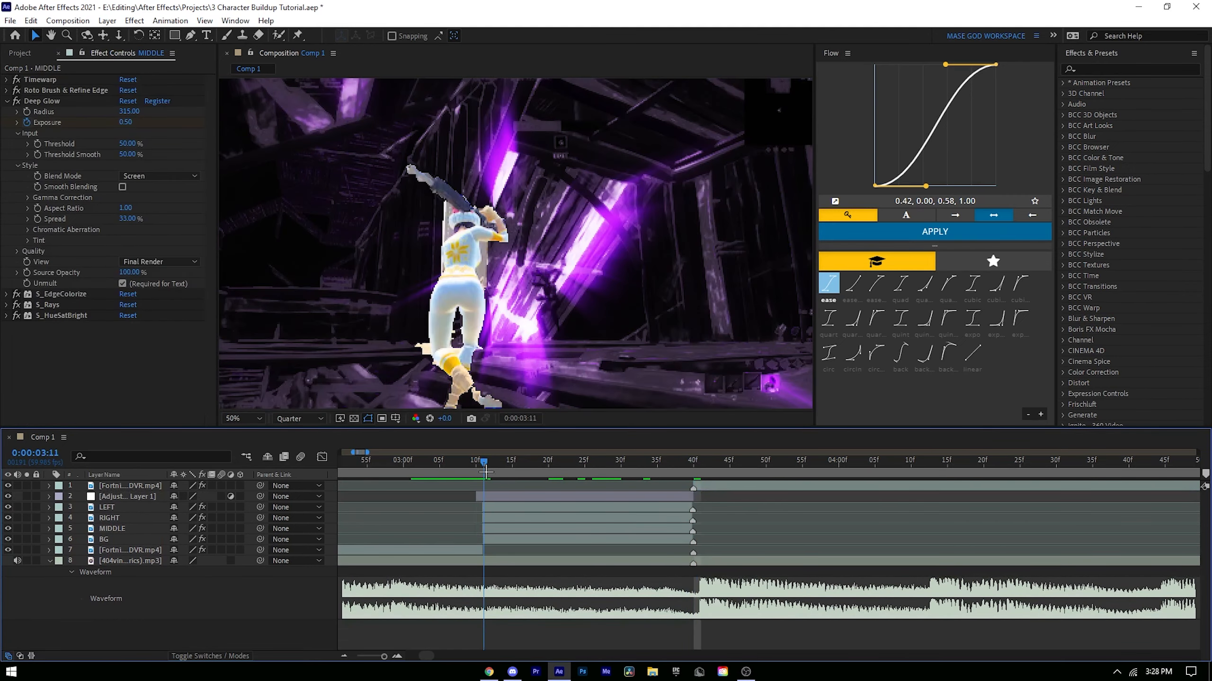
pyautogui.hotkey('ctrl', 's')
# Step: Change the composition's frame rate to 60 frames per second
pyautogui.click(489, 496)
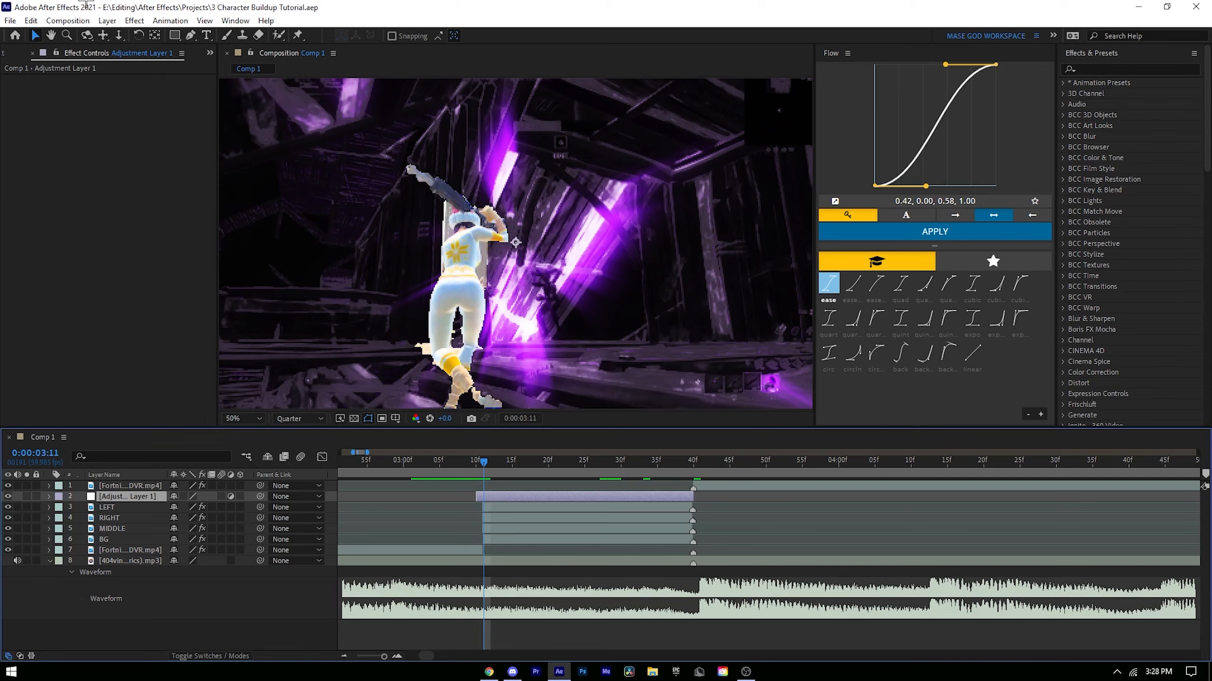
pyautogui.click(67, 20)
pyautogui.click(91, 50)
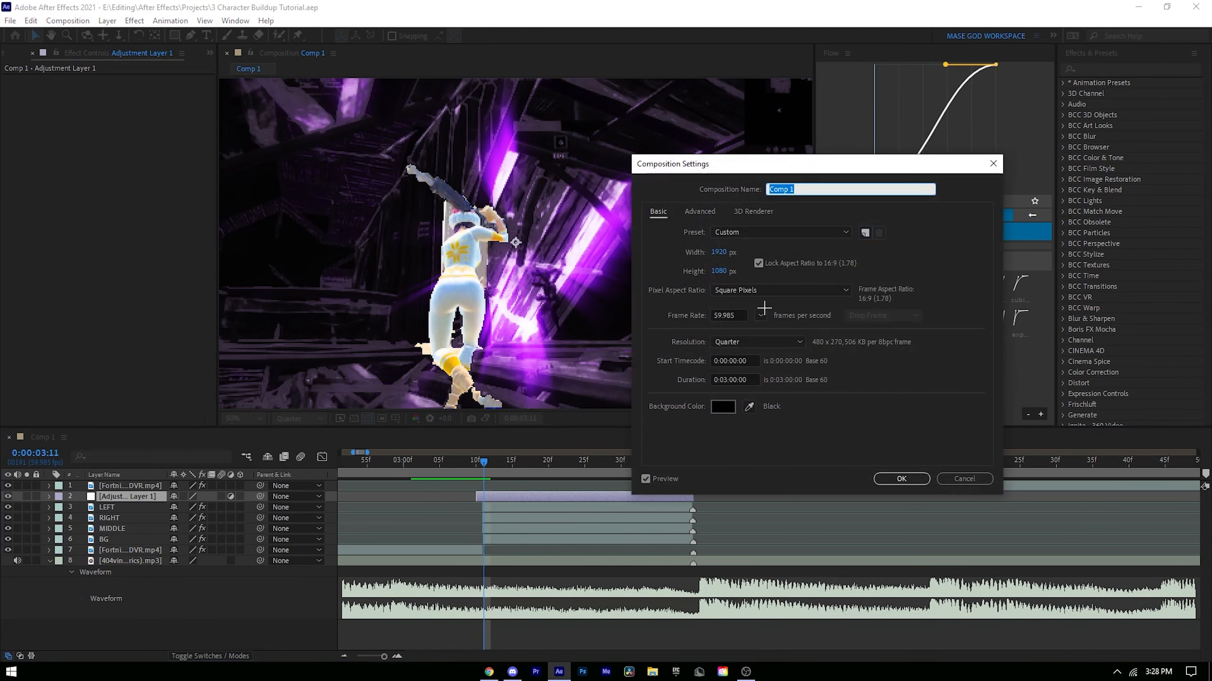
pyautogui.click(761, 315)
pyautogui.click(767, 456)
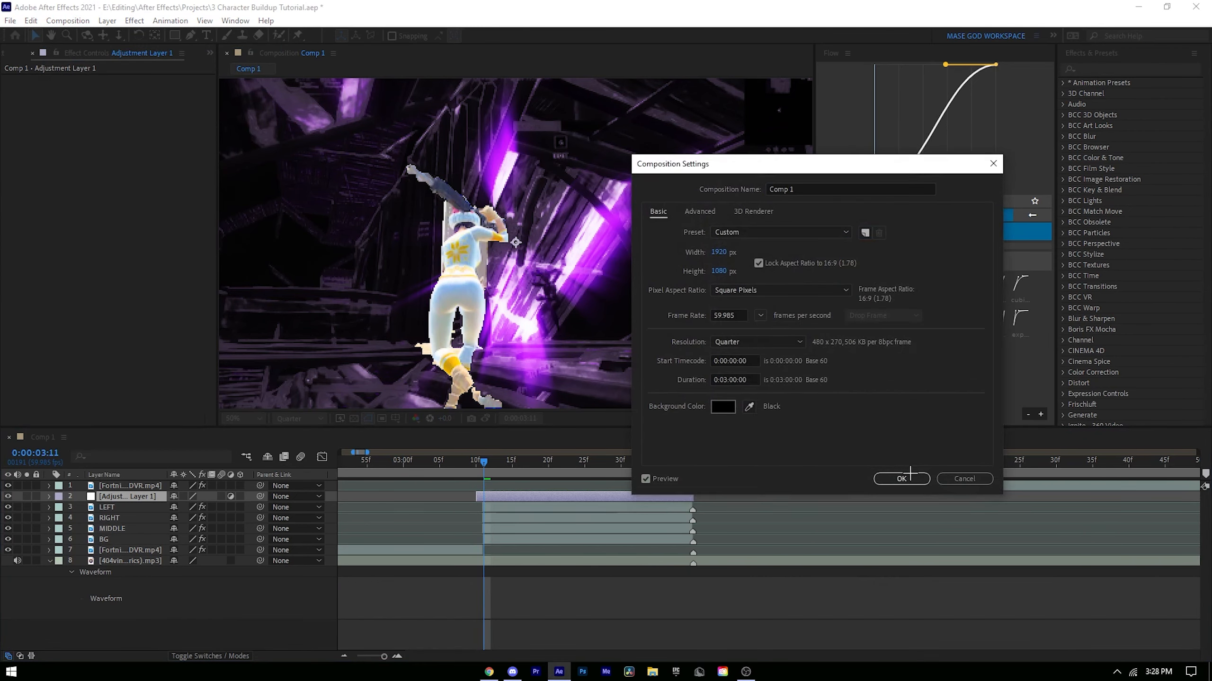
pyautogui.click(901, 478)
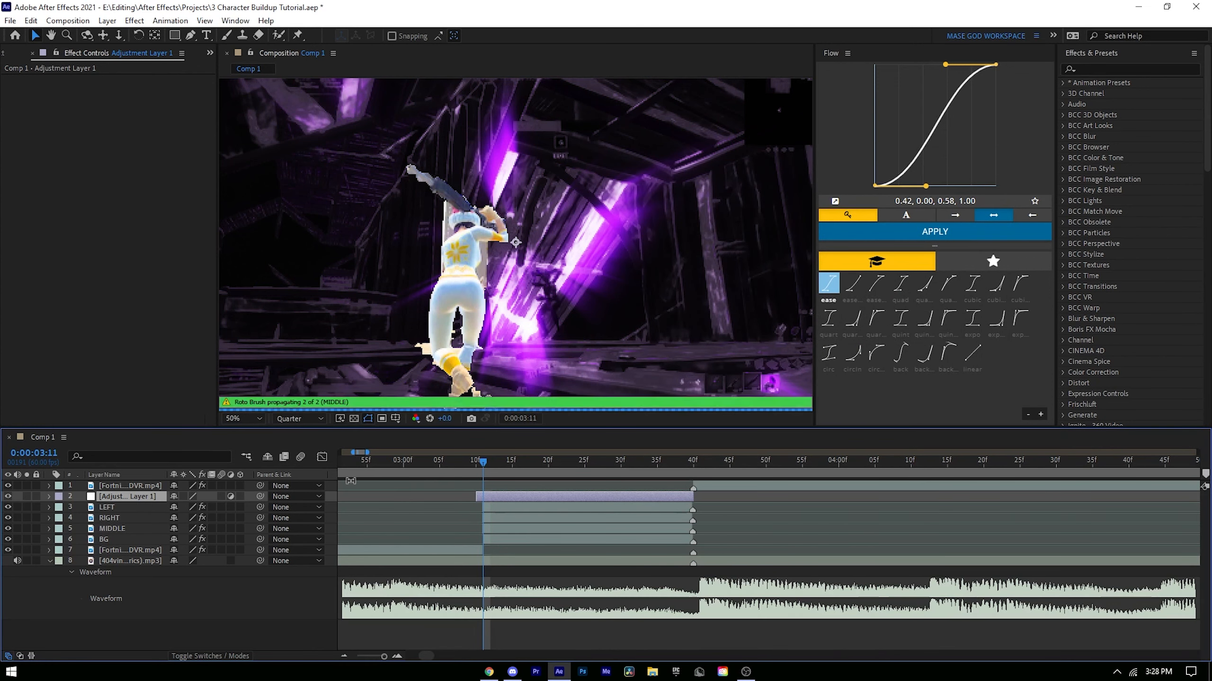
# Step: Align the adjustment layer with the roto layers so it runs from 0:00:03:11 to 0:00:03:40, and save the project
pyautogui.scroll(2, 517, 511)
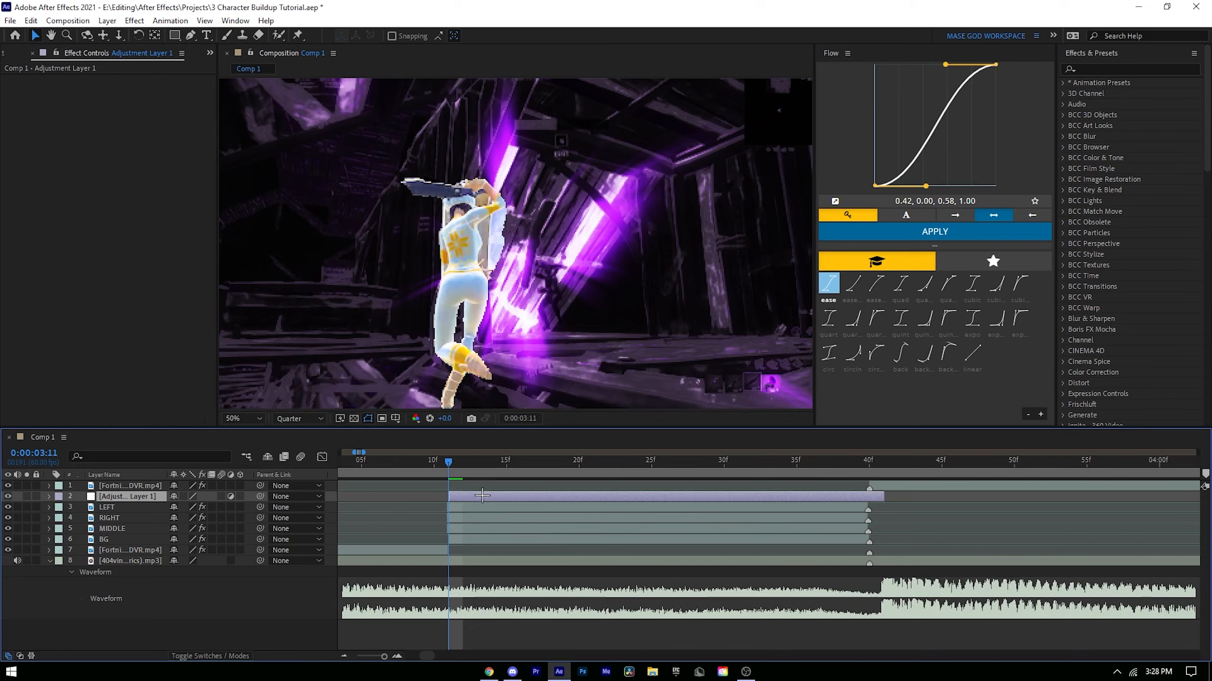
pyautogui.hotkey('ctrl', 's')
pyautogui.click(447, 506)
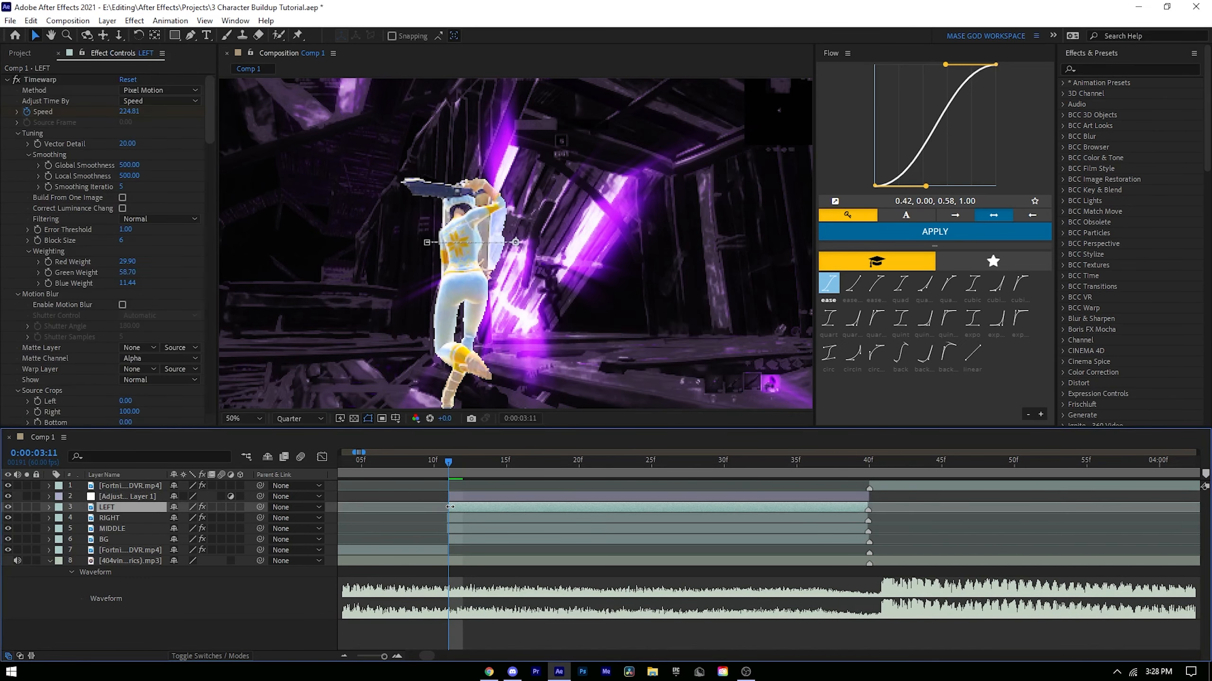
pyautogui.click(449, 519)
pyautogui.click(446, 530)
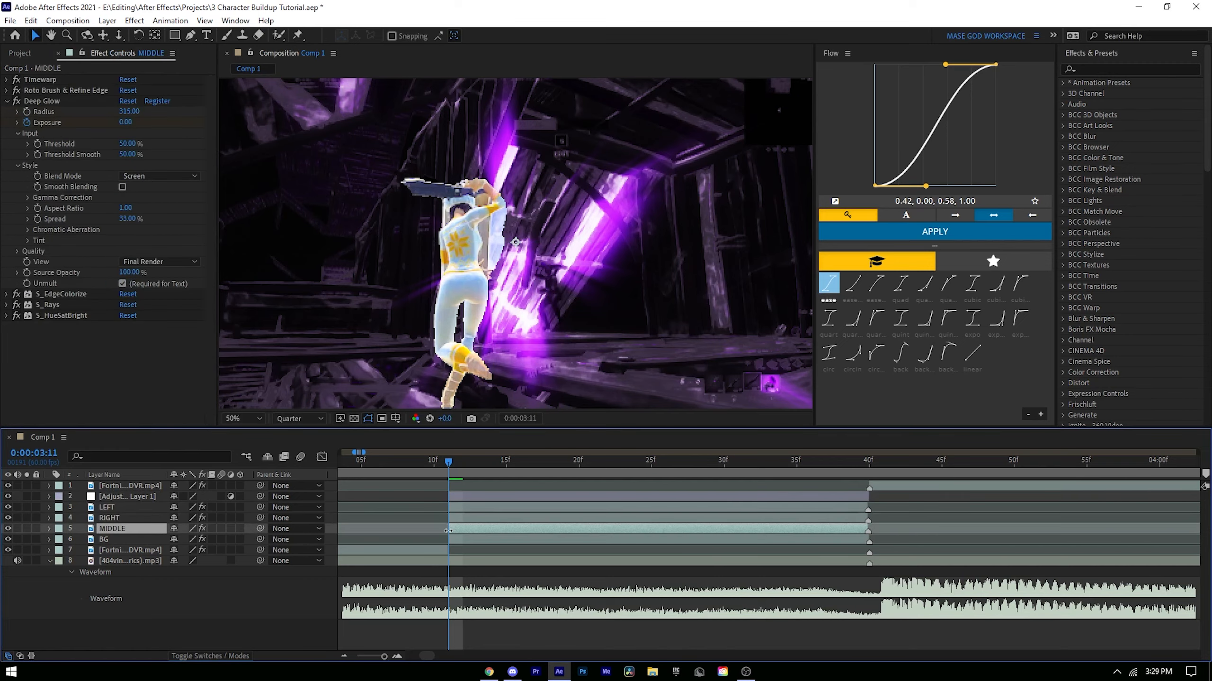
pyautogui.click(425, 501)
pyautogui.hotkey('ctrl', 's')
# Step: Preview the cut into the roto layers starting from 0:00:03:08
pyautogui.moveTo(419, 470); pyautogui.dragTo(404, 470)
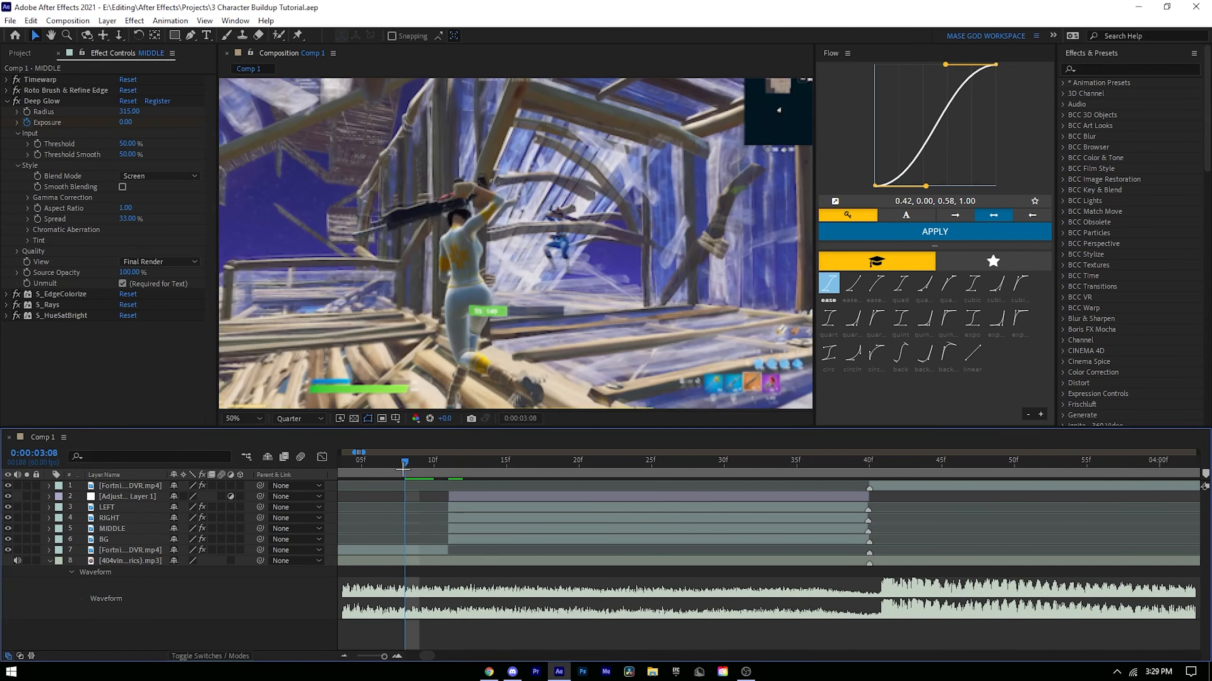
pyautogui.press('space')
pyautogui.click(443, 460)
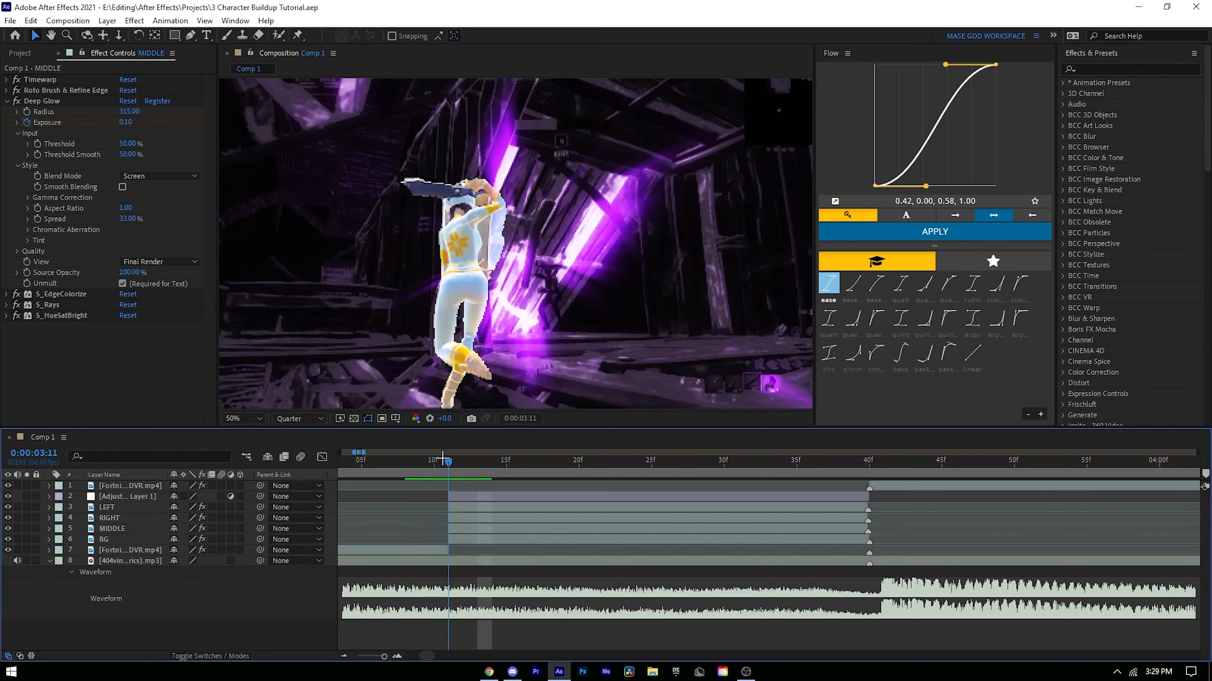
pyautogui.press('space')
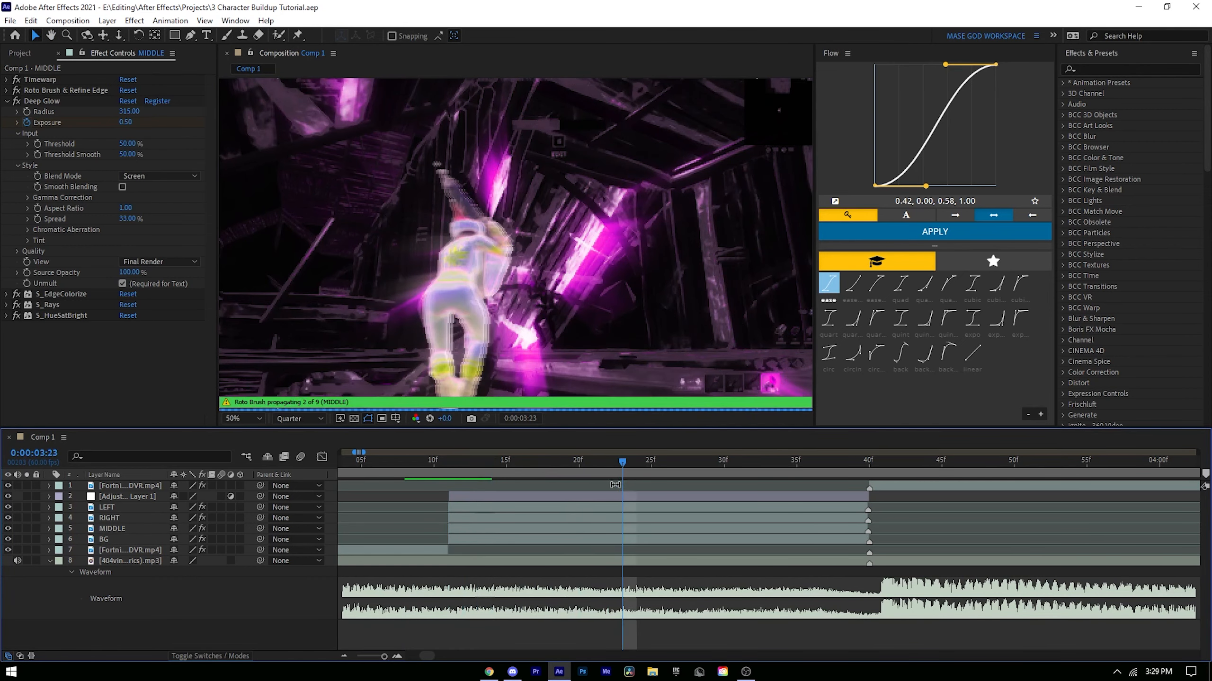
# Step: Apply the "Shake + Black Bars Buildup (Top Layer)" preset to the adjustment layer at 0:00:03:11, reveal its keyframes and save the project
pyautogui.click(514, 499)
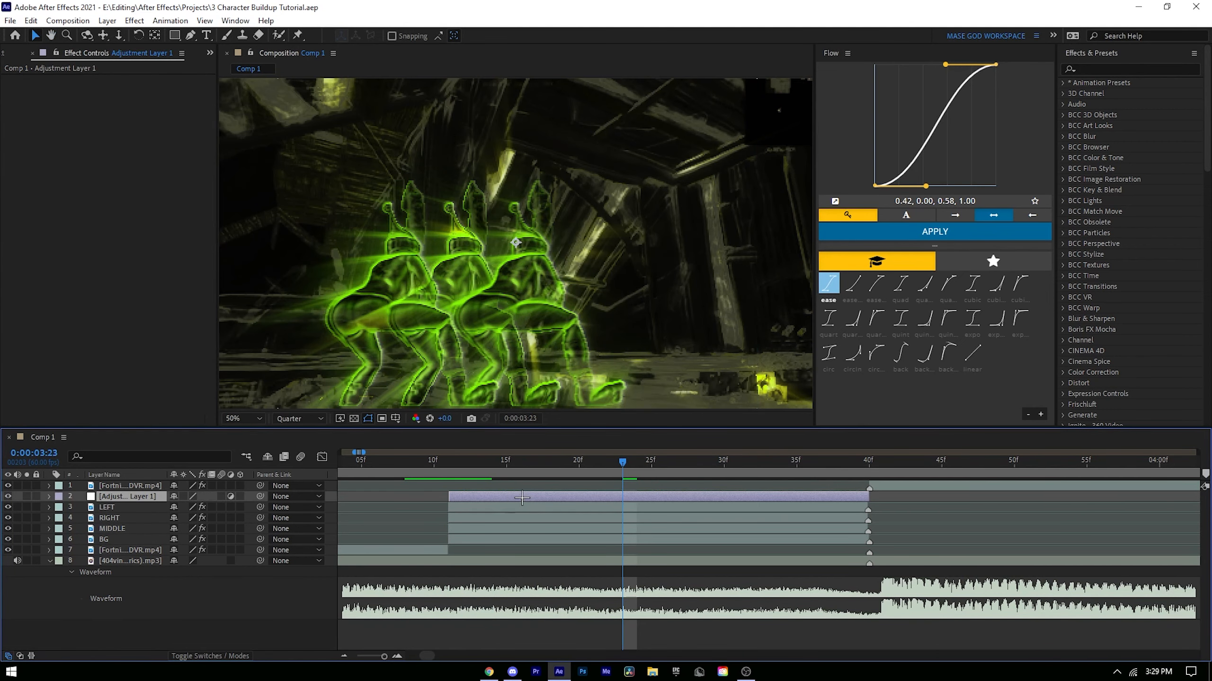
pyautogui.moveTo(446, 463); pyautogui.dragTo(719, 474)
pyautogui.click(448, 463)
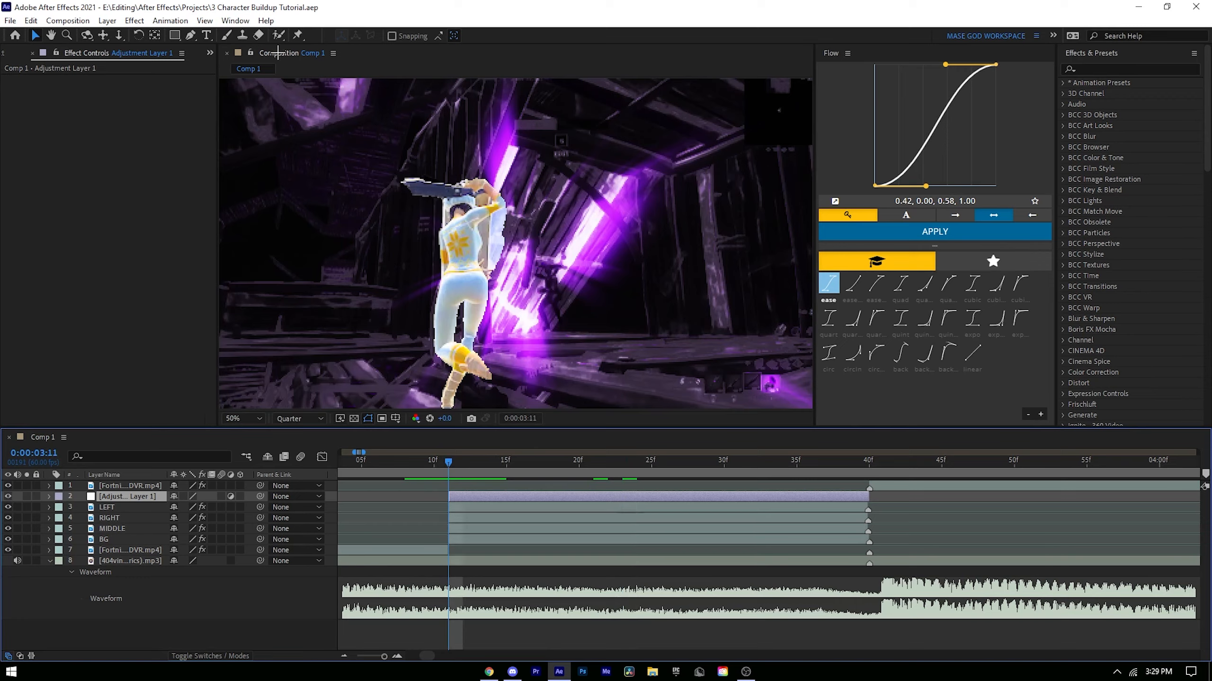
pyautogui.click(171, 20)
pyautogui.click(200, 48)
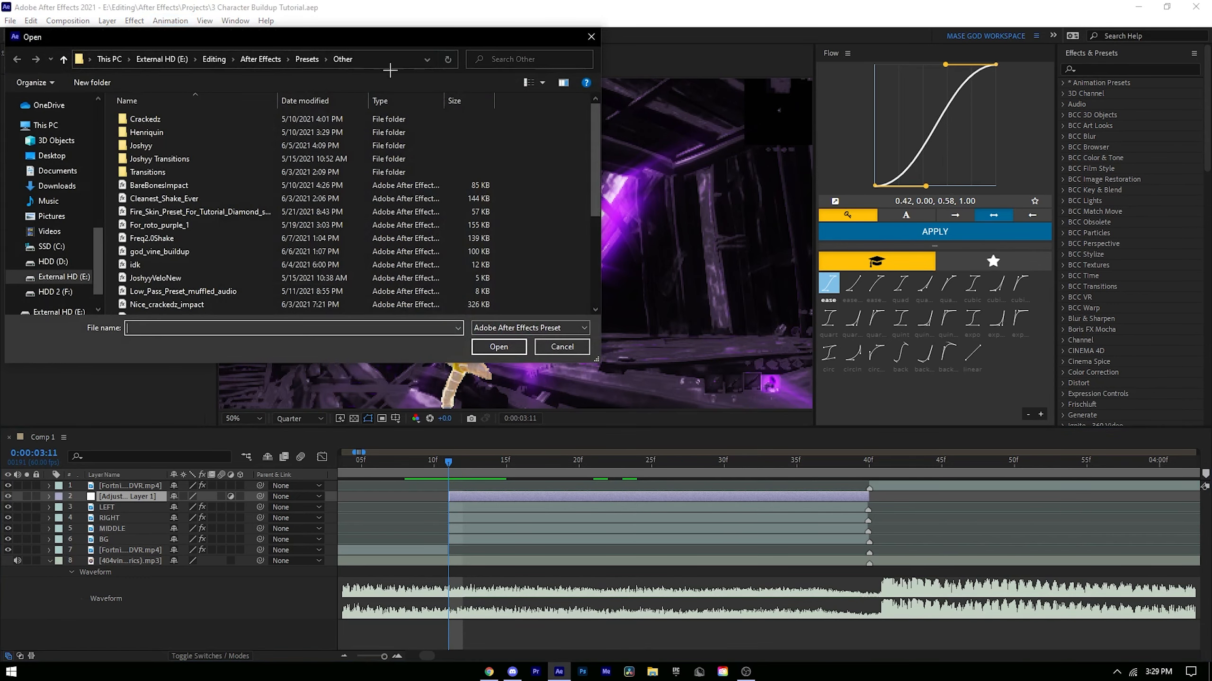
pyautogui.click(305, 59)
pyautogui.doubleClick(143, 119)
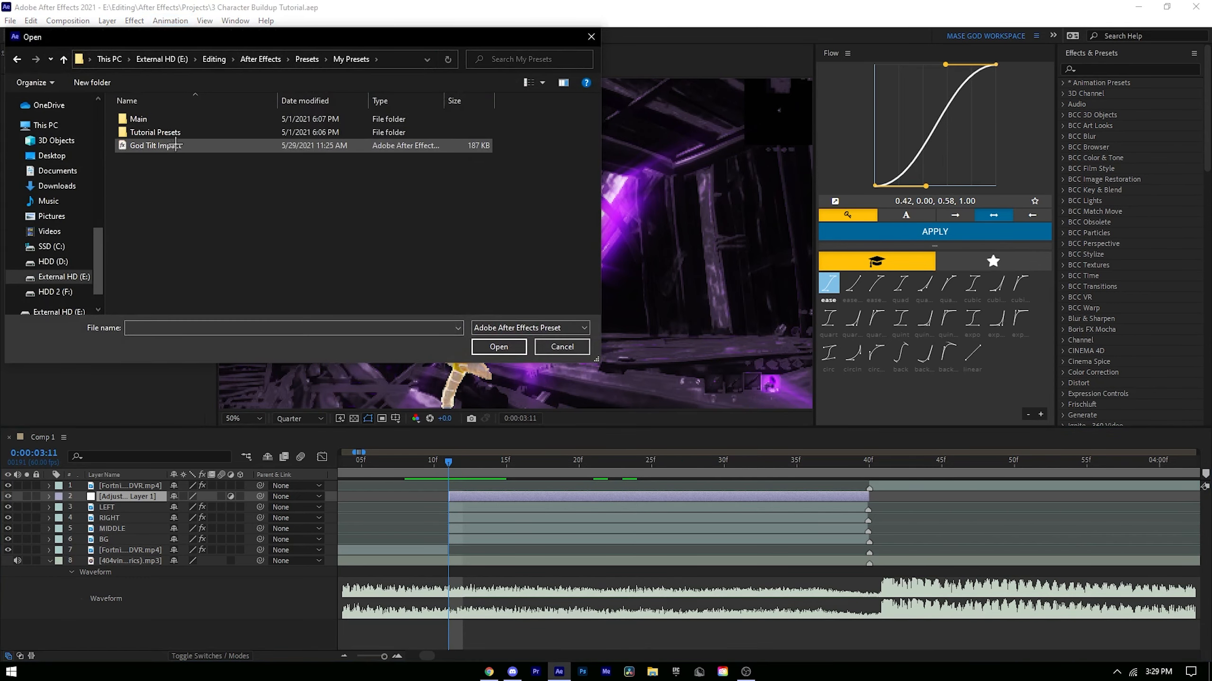
pyautogui.doubleClick(184, 132)
pyautogui.doubleClick(176, 119)
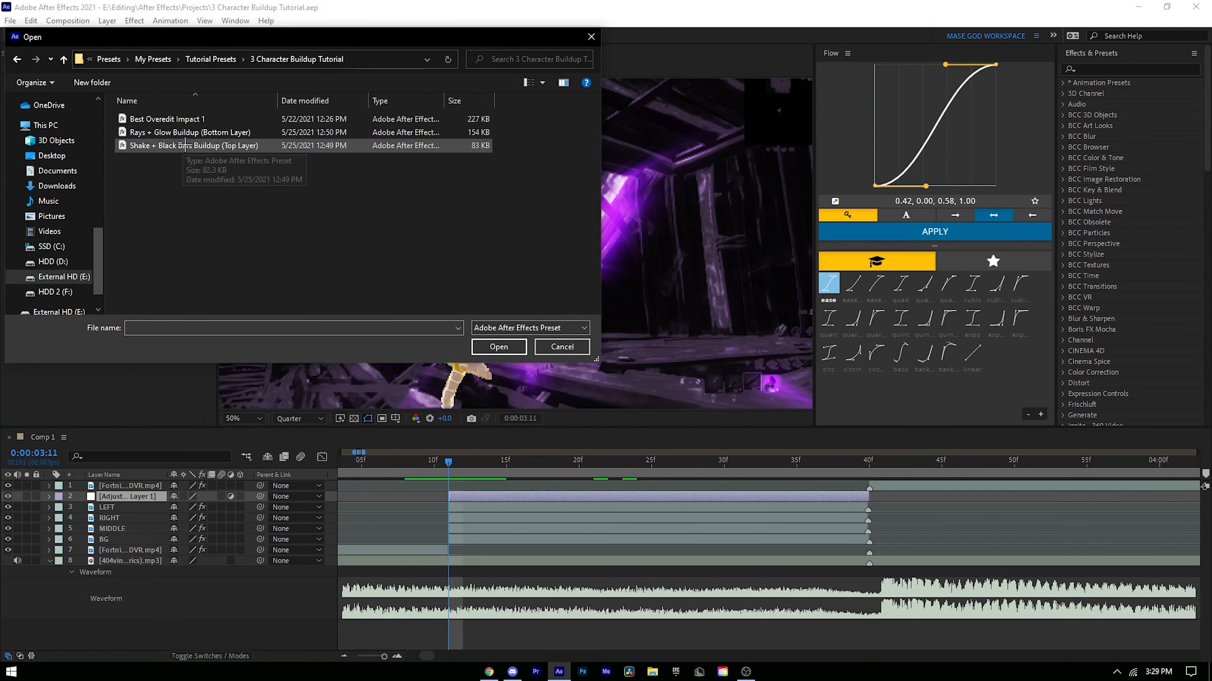
pyautogui.doubleClick(224, 145)
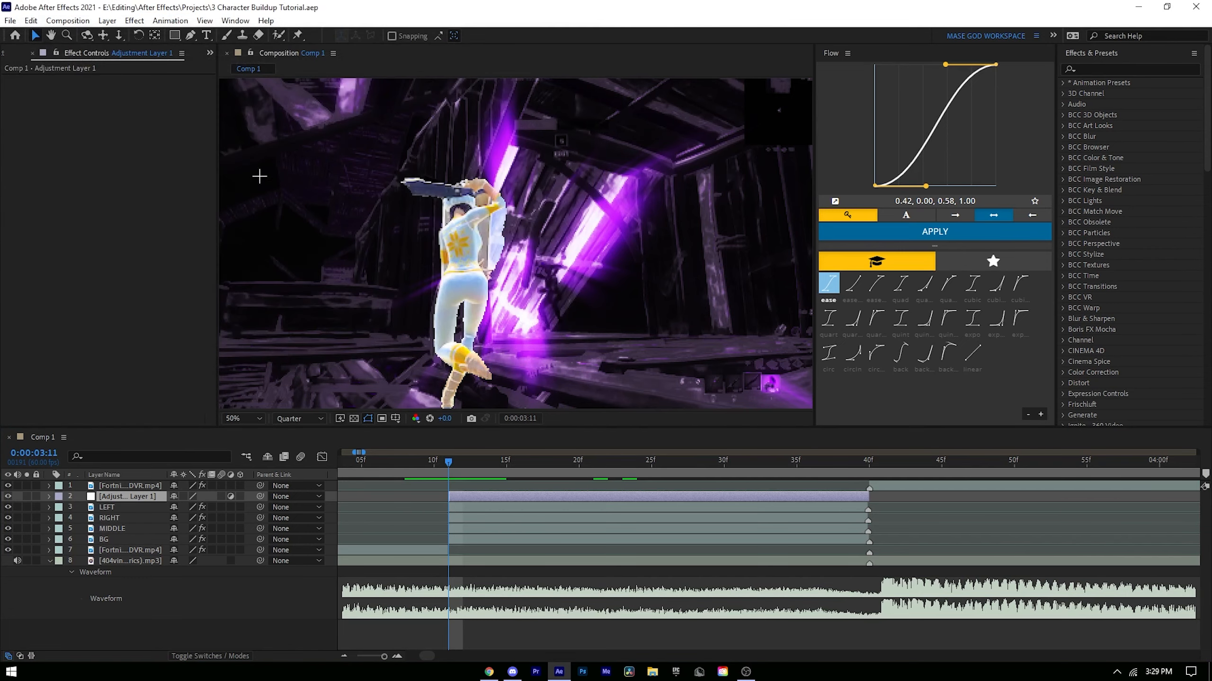
pyautogui.press('u')
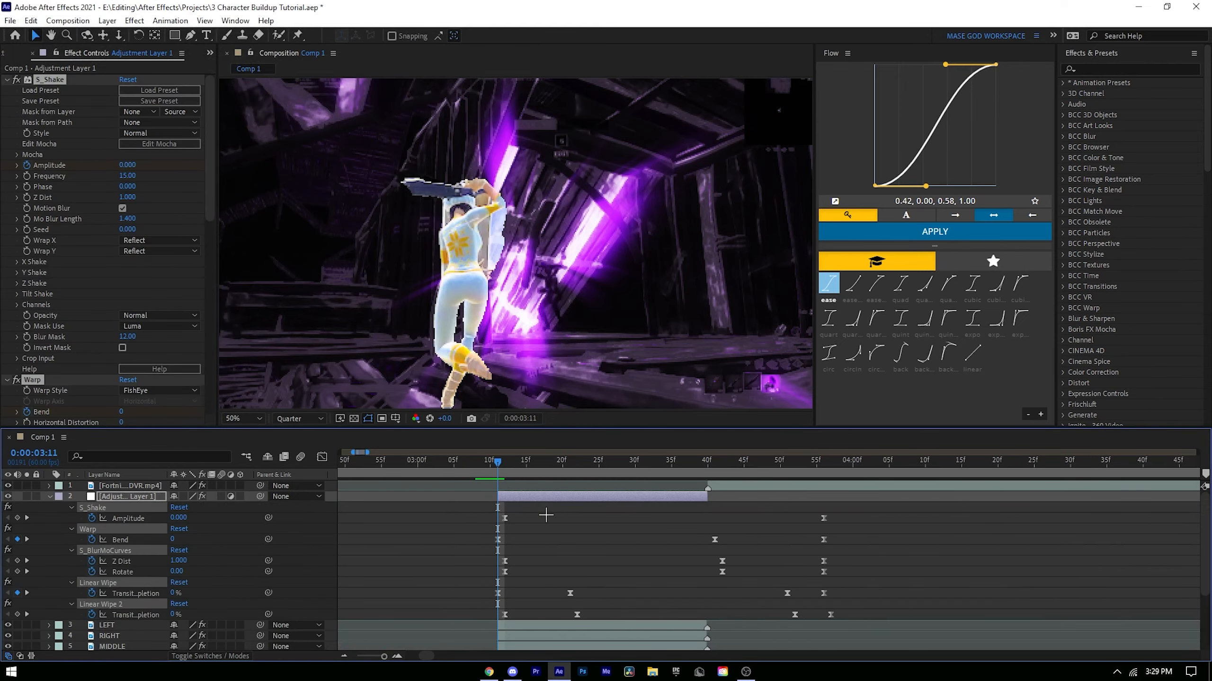
pyautogui.hotkey('ctrl', 's')
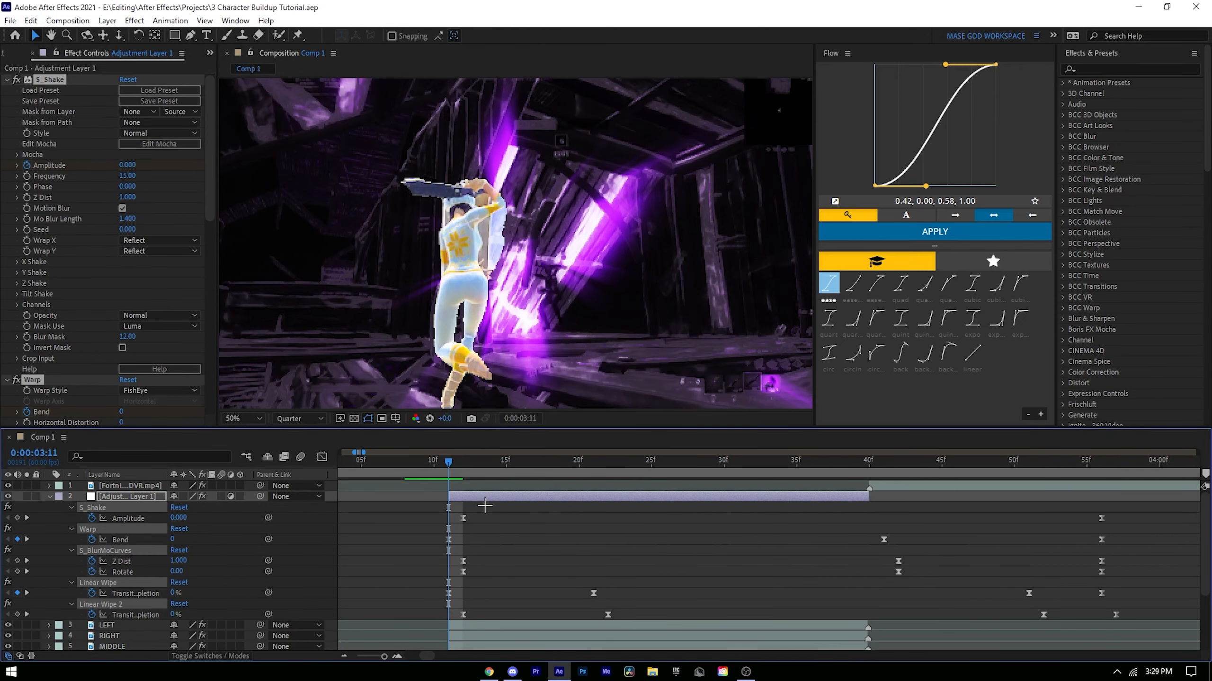
# Step: Align the first keyframes of all the adjustment layer's effects to 0:00:03:11
pyautogui.click(423, 515)
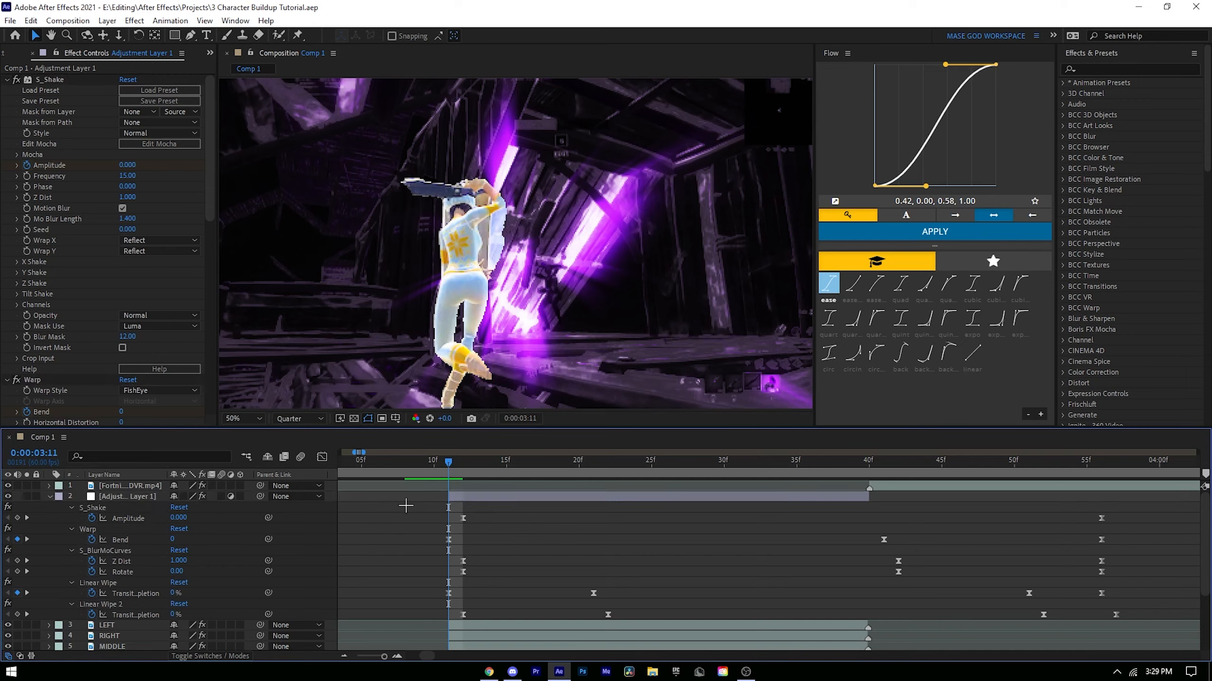
pyautogui.moveTo(423, 514); pyautogui.dragTo(503, 578)
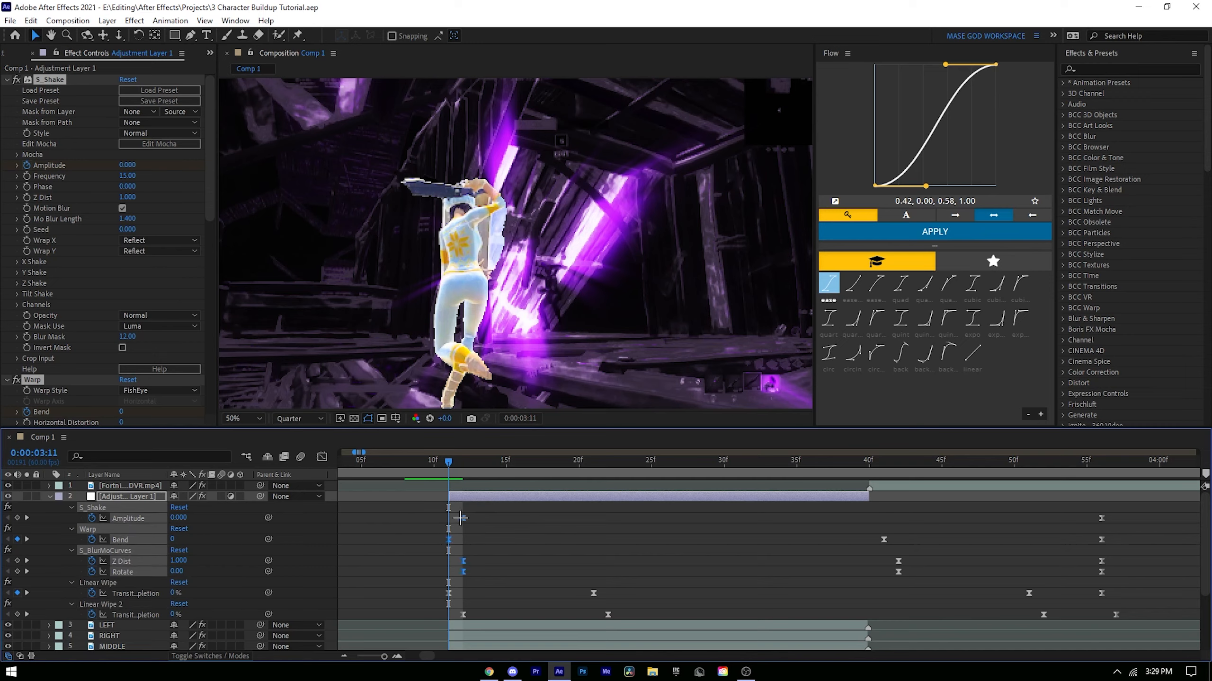
pyautogui.moveTo(434, 539); pyautogui.dragTo(448, 539)
pyautogui.moveTo(462, 615); pyautogui.dragTo(453, 614)
pyautogui.click(671, 552)
# Step: Shift the adjustment layer's closing effect keyframes earlier together so that the final Amplitude keyframe sits at 0:00:03:40
pyautogui.click(868, 461)
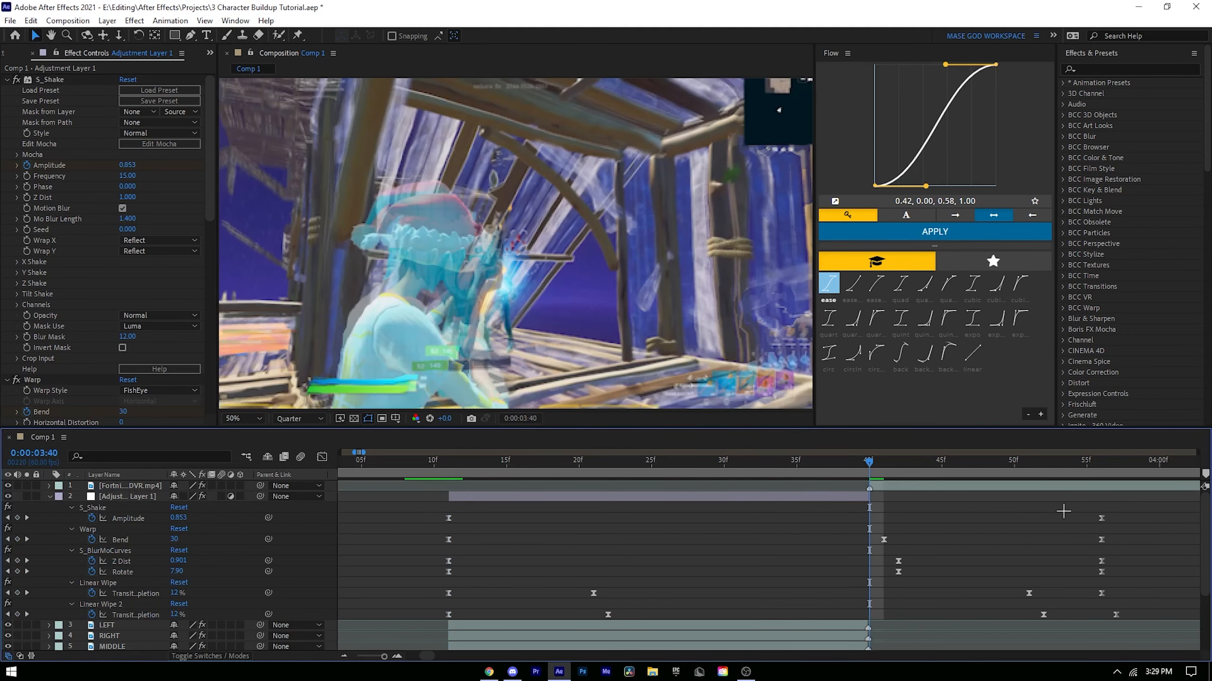
pyautogui.moveTo(982, 507); pyautogui.dragTo(1164, 623)
pyautogui.moveTo(1101, 518); pyautogui.dragTo(869, 561)
pyautogui.click(888, 530)
pyautogui.click(884, 538)
pyautogui.click(893, 556)
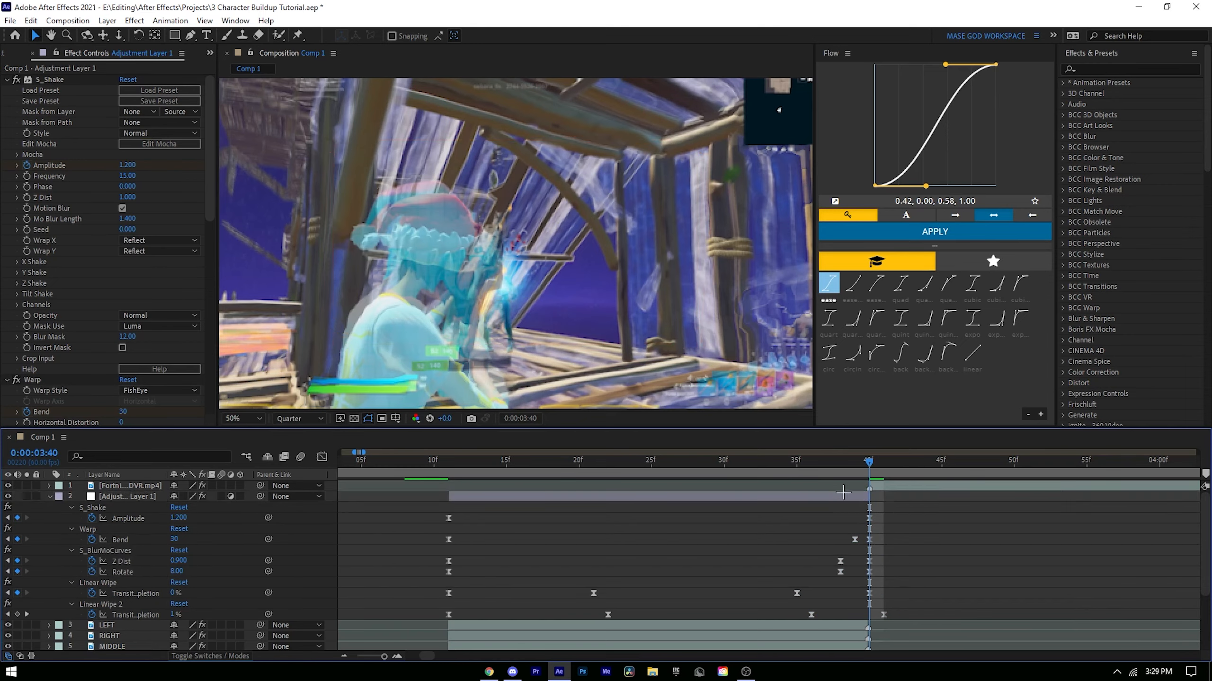
# Step: Move the middle keyframes of Warp Bend and S_BlurMoCurves Z Dist and Rotate to 0:00:03:35
pyautogui.press('pageup')
pyautogui.press('pageup')
pyautogui.press('pageup')
pyautogui.press('pageup')
pyautogui.press('pageup')
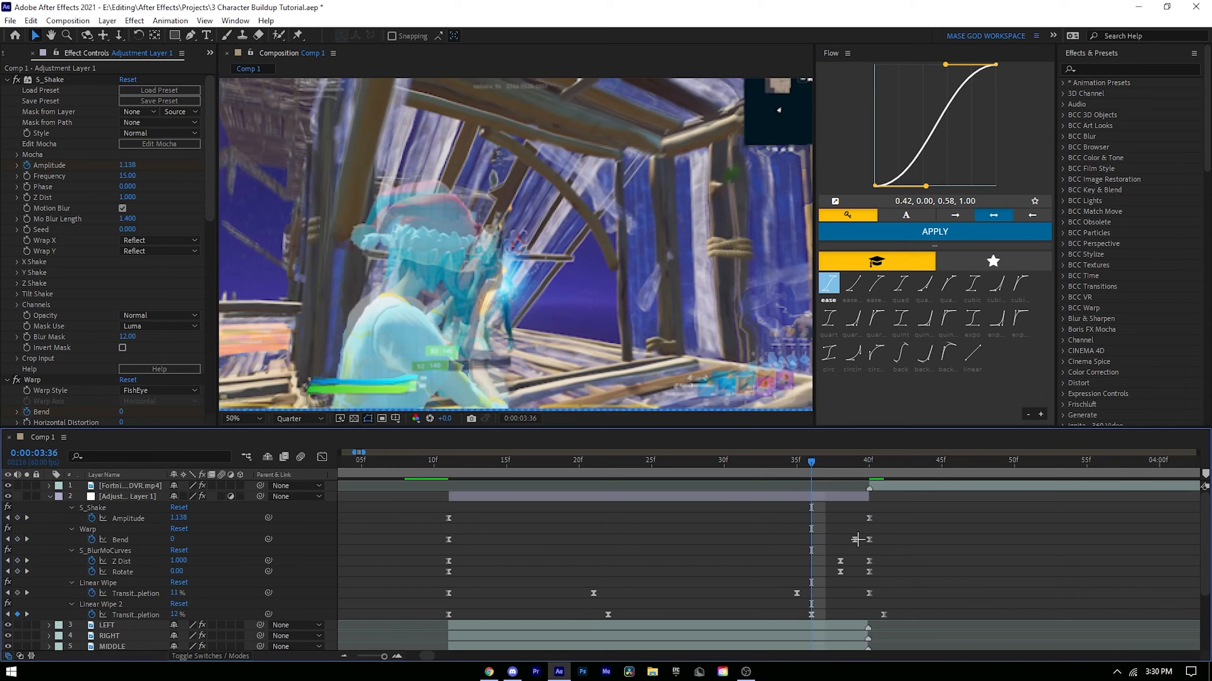
pyautogui.moveTo(855, 540)
pyautogui.mouseDown()
pyautogui.moveTo(795, 545)
pyautogui.moveTo(847, 573)
pyautogui.mouseUp()
pyautogui.click(825, 566)
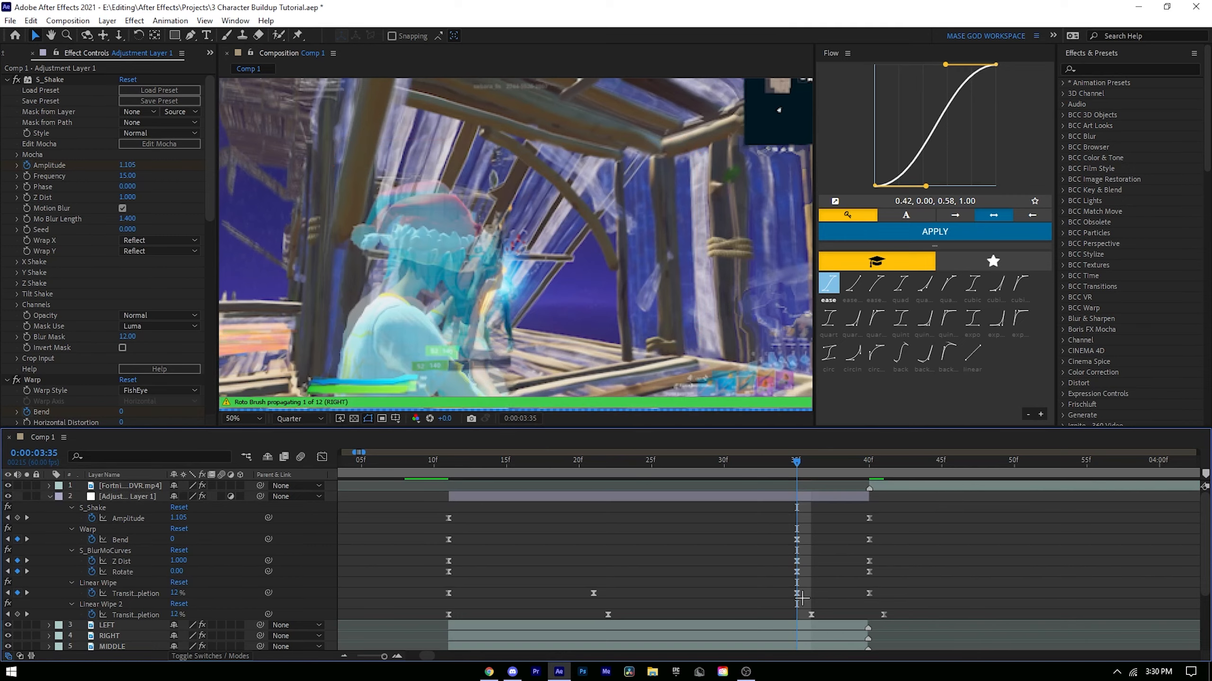
# Step: Save the project and move Linear Wipe 2's second completion keyframe to 0:00:03:21, matching Linear Wipe
pyautogui.moveTo(461, 460); pyautogui.dragTo(434, 460)
pyautogui.press('pagedown')
pyautogui.hotkey('ctrl', 's')
pyautogui.press('k')
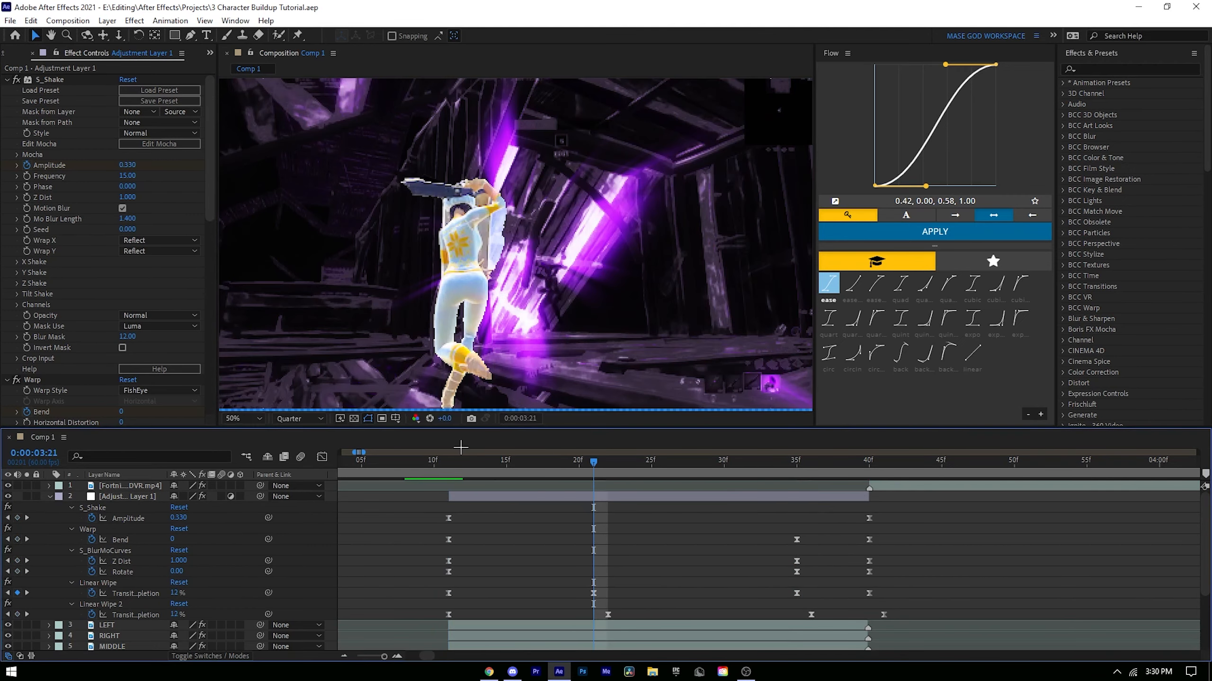
pyautogui.click(605, 615)
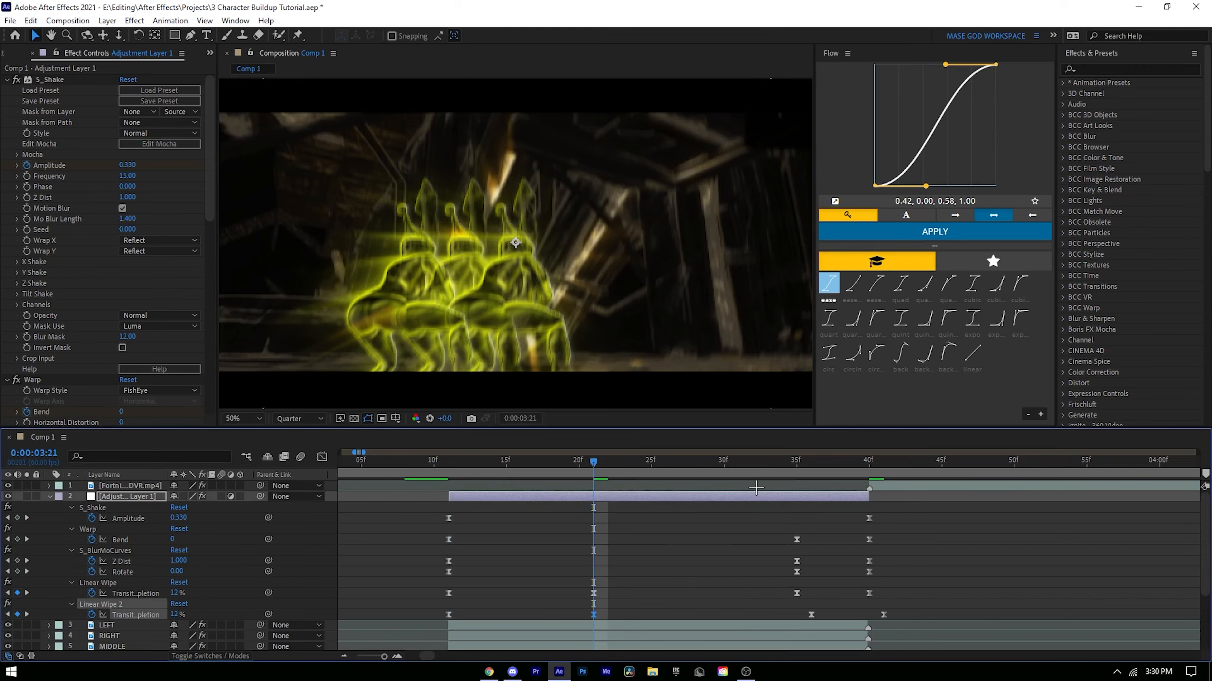
# Step: Move Linear Wipe 2's third completion keyframe to 0:00:03:35 and save the project
pyautogui.click(872, 461)
pyautogui.press('pageup')
pyautogui.press('pageup')
pyautogui.press('pageup')
pyautogui.press('pageup')
pyautogui.press('pageup')
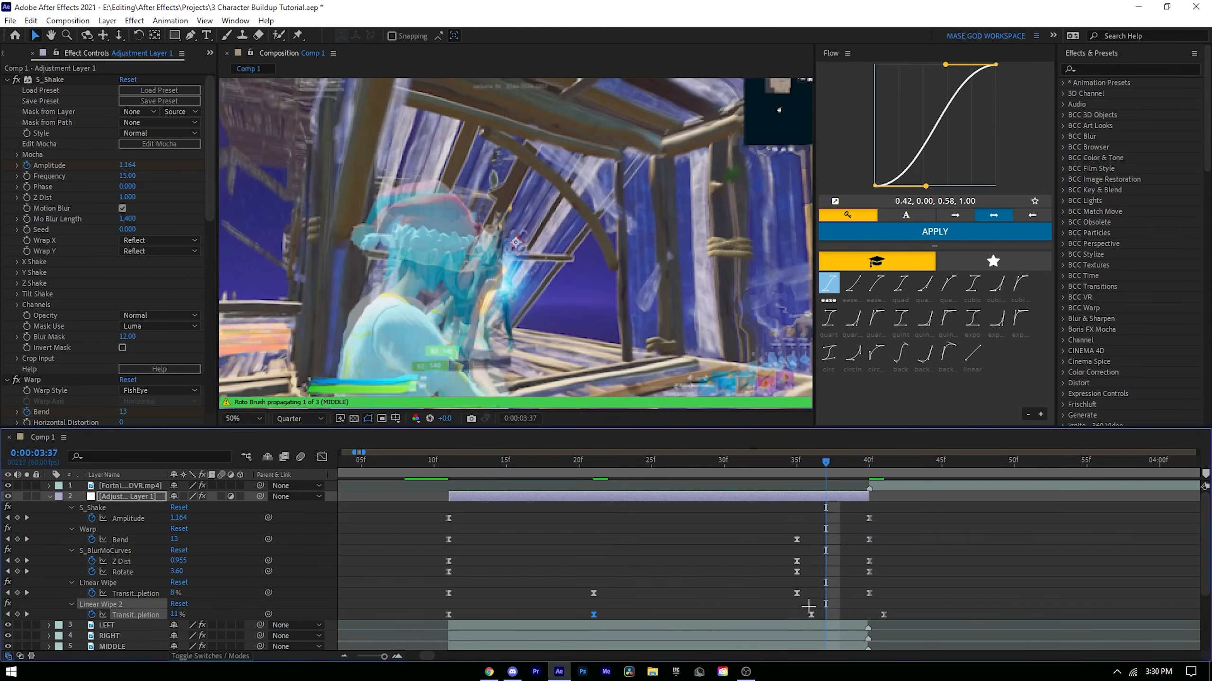
pyautogui.click(812, 615)
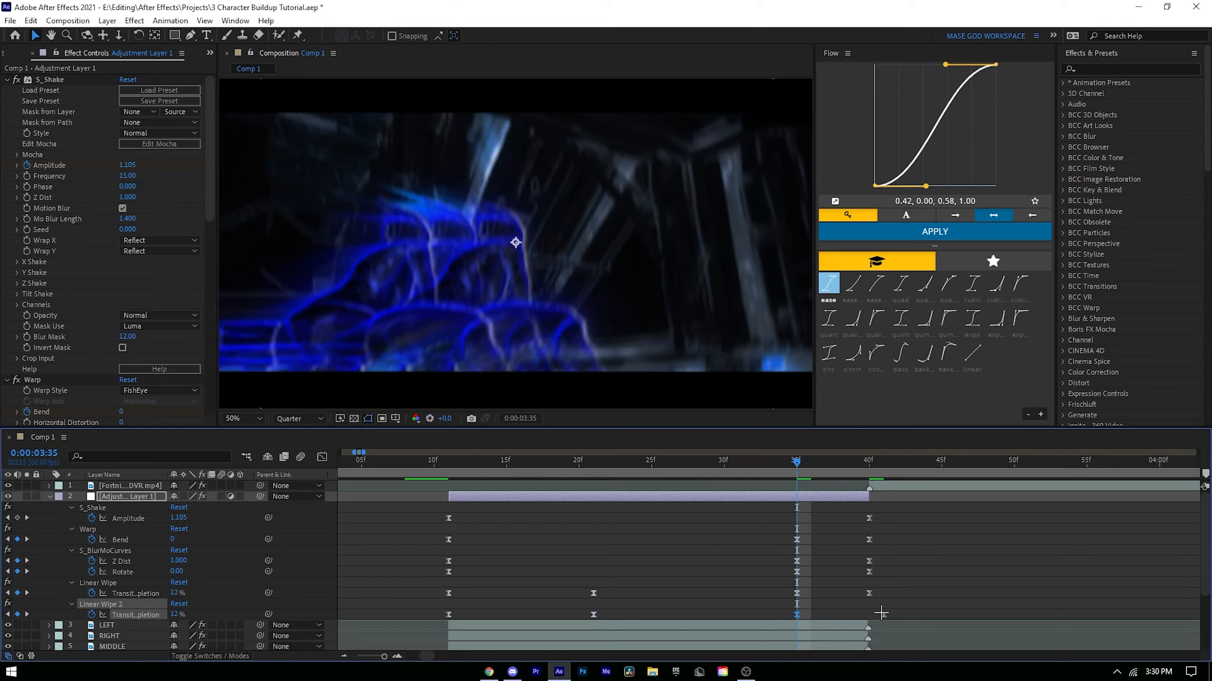
pyautogui.click(831, 603)
pyautogui.hotkey('ctrl', 's')
# Step: Play back the character buildup from about 0:00:02:50 to check the shake and black bars
pyautogui.click(420, 463)
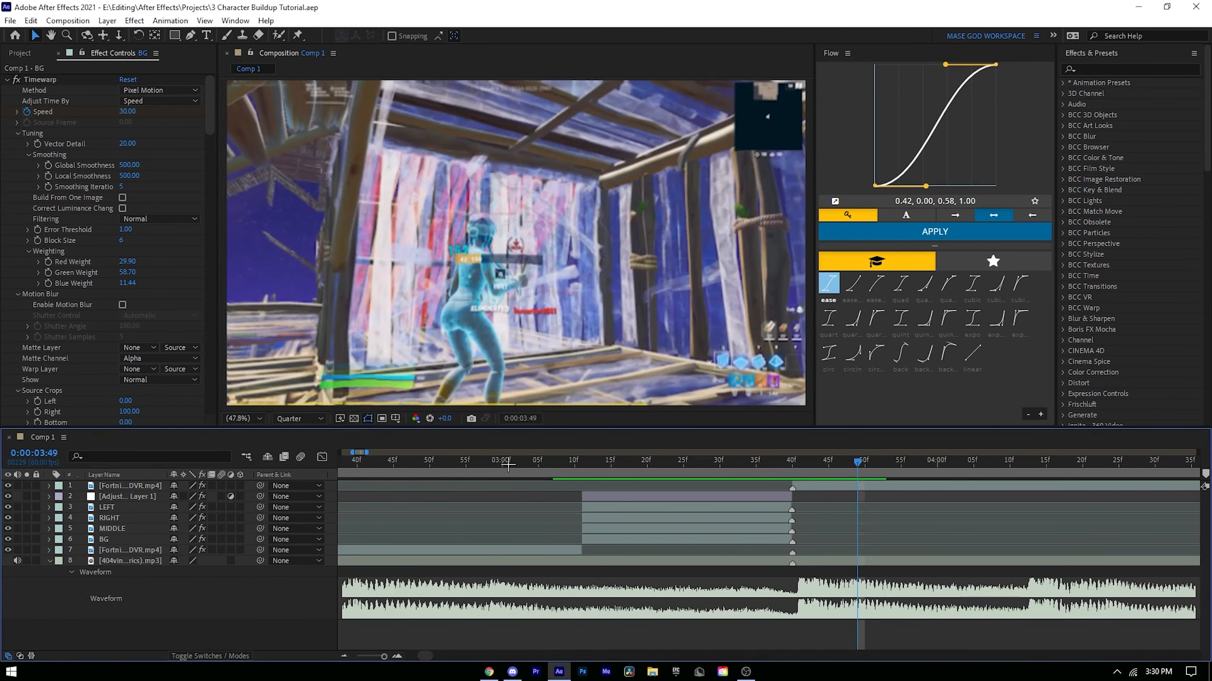
pyautogui.click(413, 464)
pyautogui.press('space')
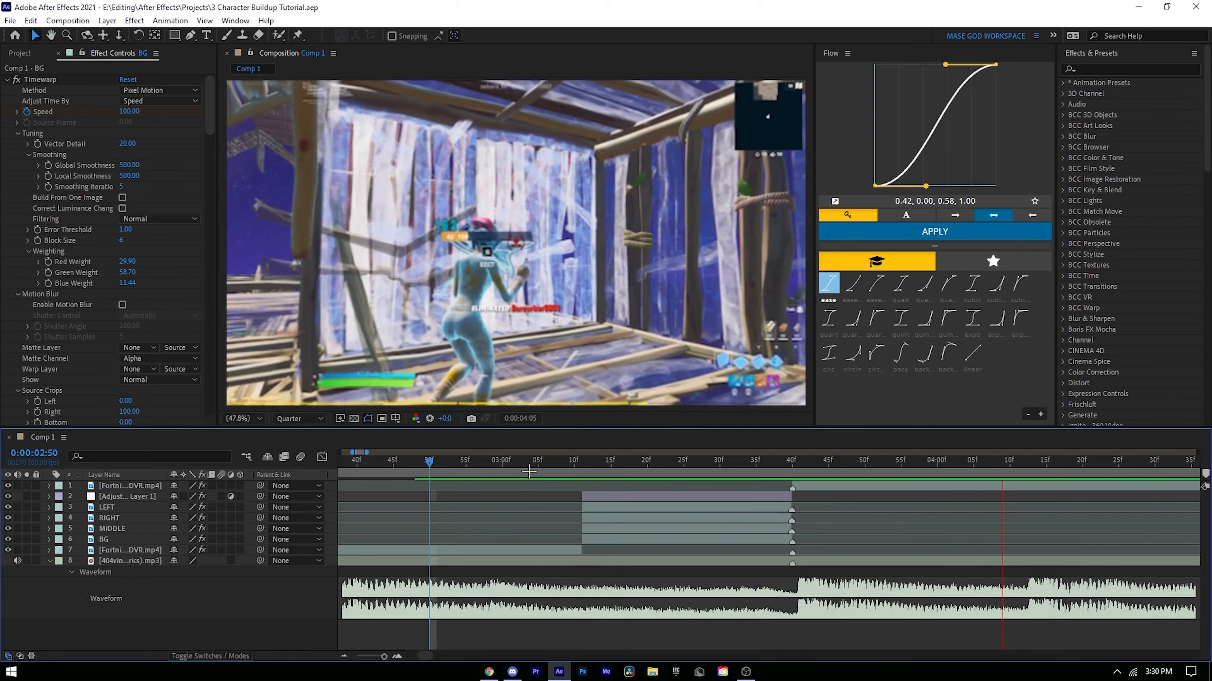
pyautogui.click(726, 463)
pyautogui.moveTo(726, 463); pyautogui.dragTo(764, 462)
pyautogui.click(436, 461)
pyautogui.press('space')
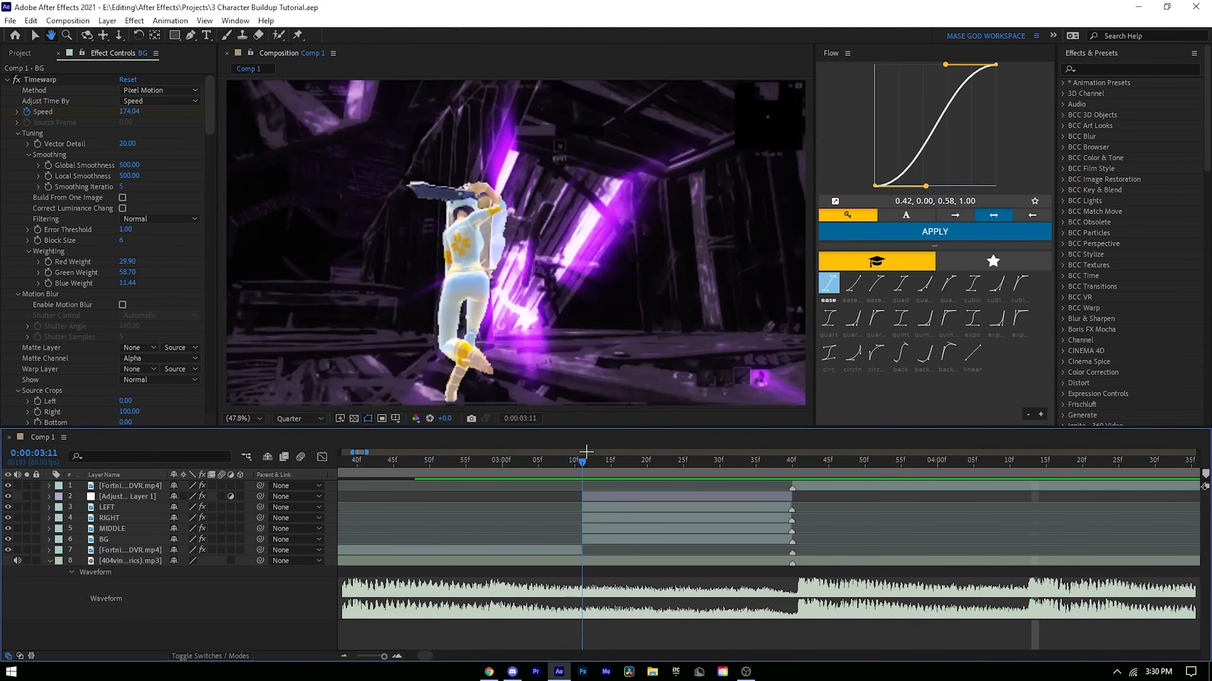
# Step: Add a new adjustment layer above the Fortnite clip that begins at 0:00:03:40
pyautogui.click(651, 461)
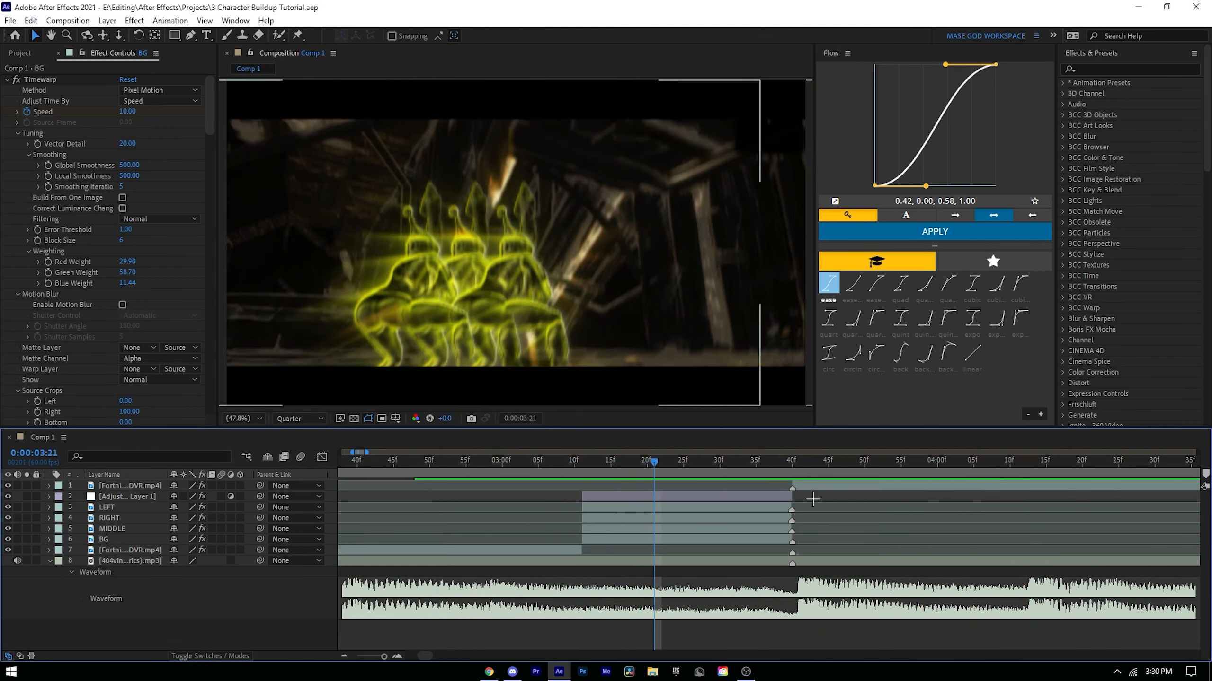
pyautogui.click(825, 485)
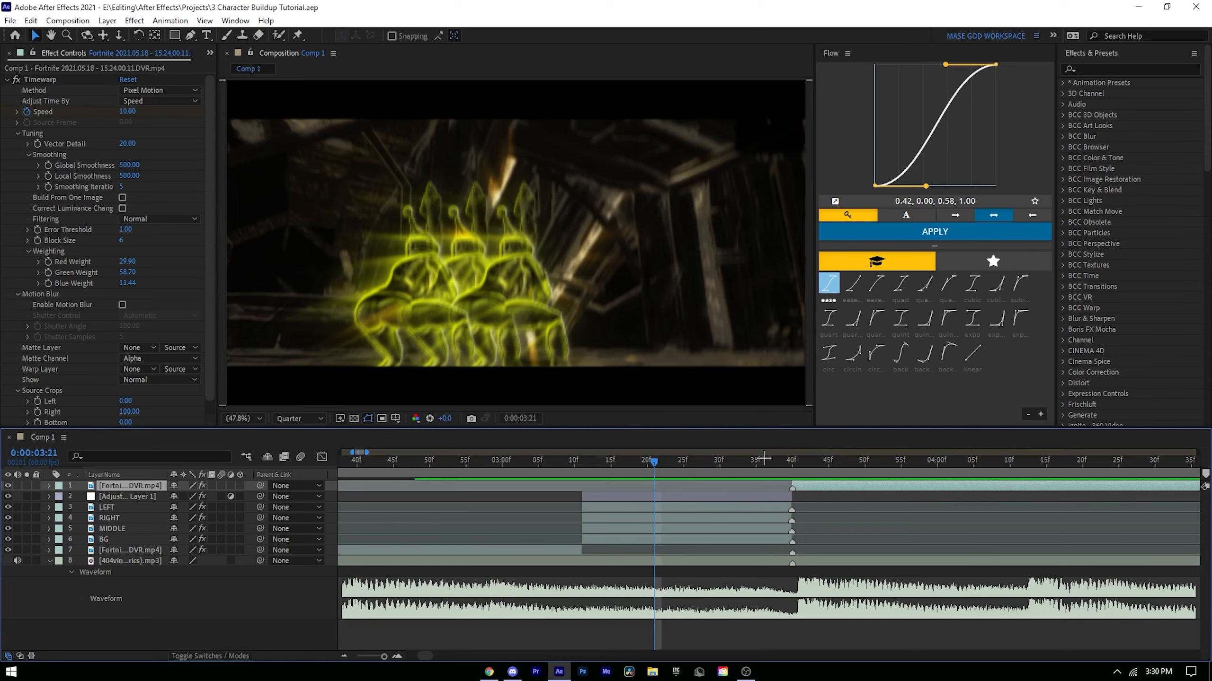
pyautogui.moveTo(764, 458); pyautogui.dragTo(795, 458)
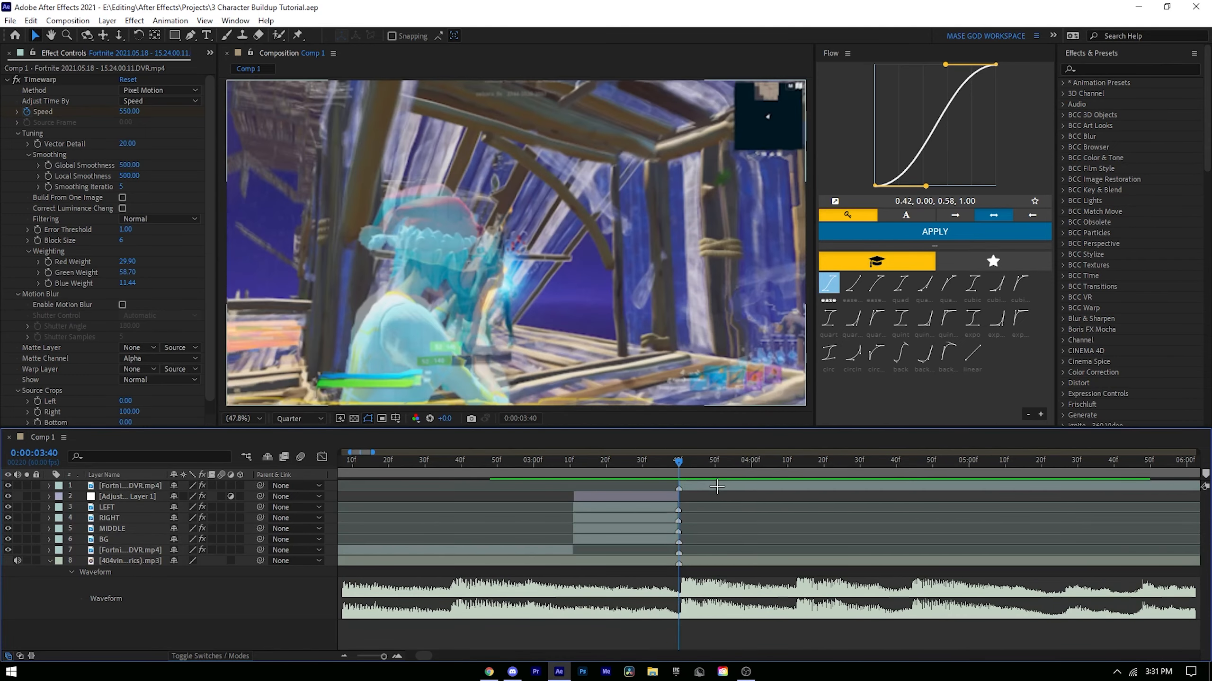
pyautogui.click(717, 487)
pyautogui.hotkey('ctrl', 'alt', 'y')
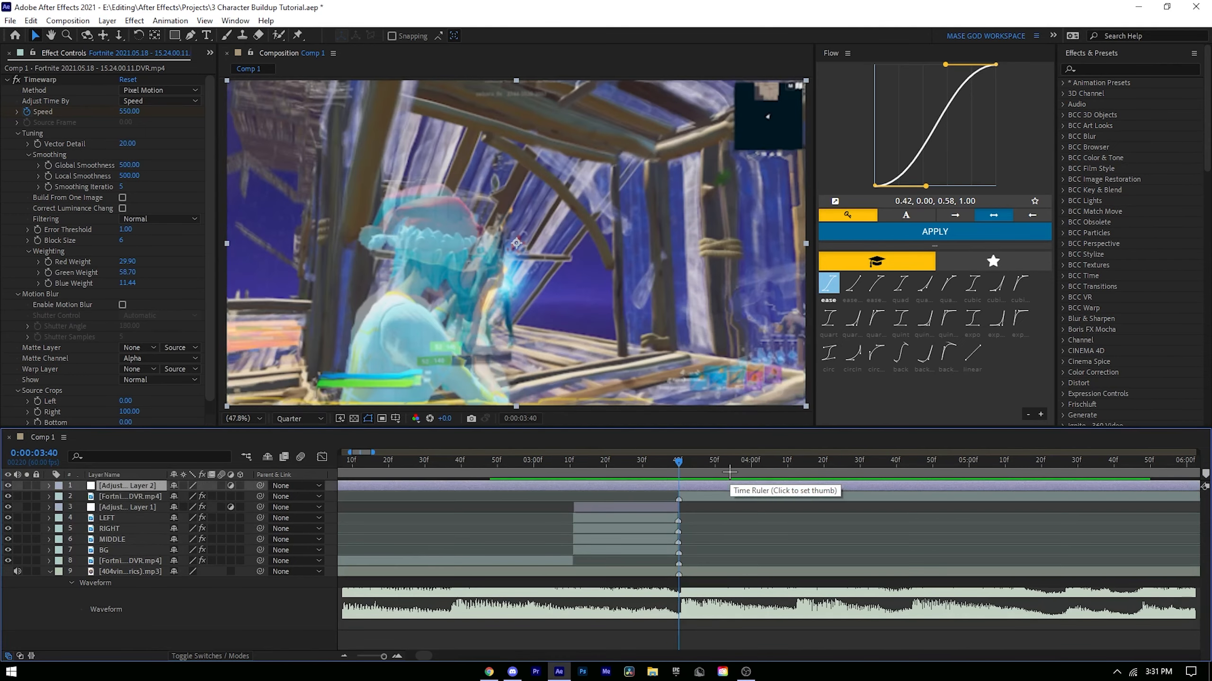
# Step: Trim Adjustment Layer 2 to run from 0:00:03:40 to about 0:00:04:44, and end the Fortnite clip below it at the same point
pyautogui.keyDown('alt'); pyautogui.scroll(1, 780, 551); pyautogui.keyUp('alt')
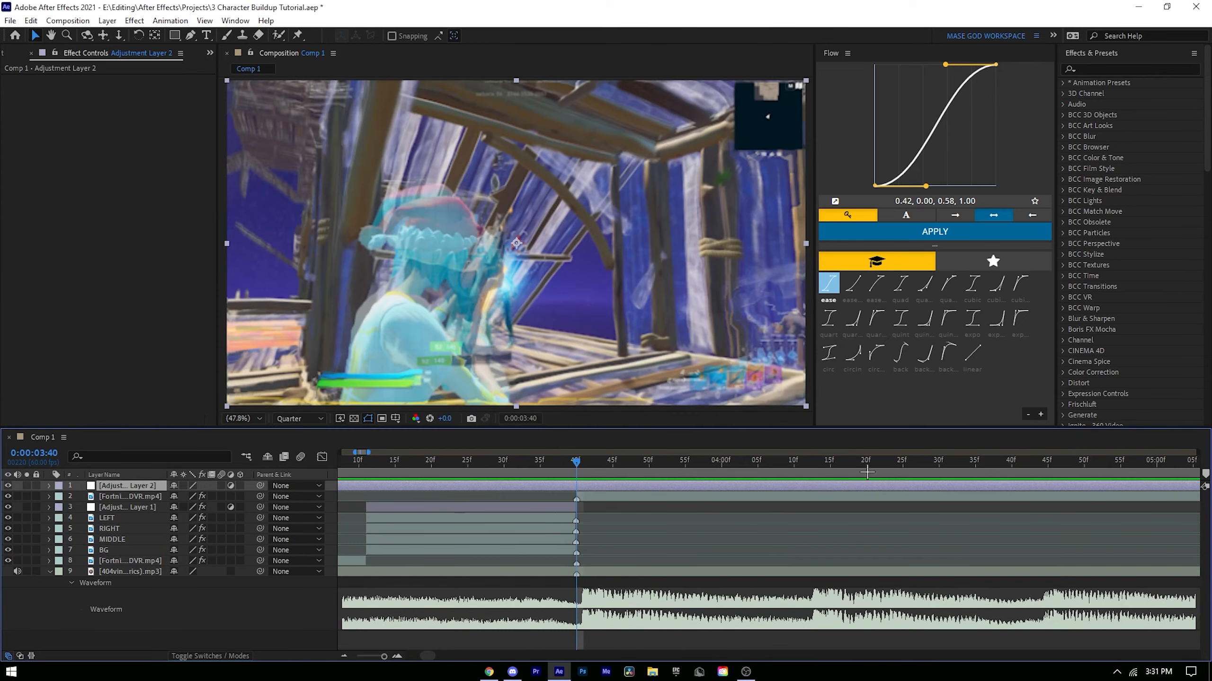
pyautogui.click(1041, 461)
pyautogui.keyDown('shift'); pyautogui.click(1015, 495); pyautogui.keyUp('shift')
pyautogui.hotkey('alt', ']')
pyautogui.click(578, 462)
pyautogui.click(591, 485)
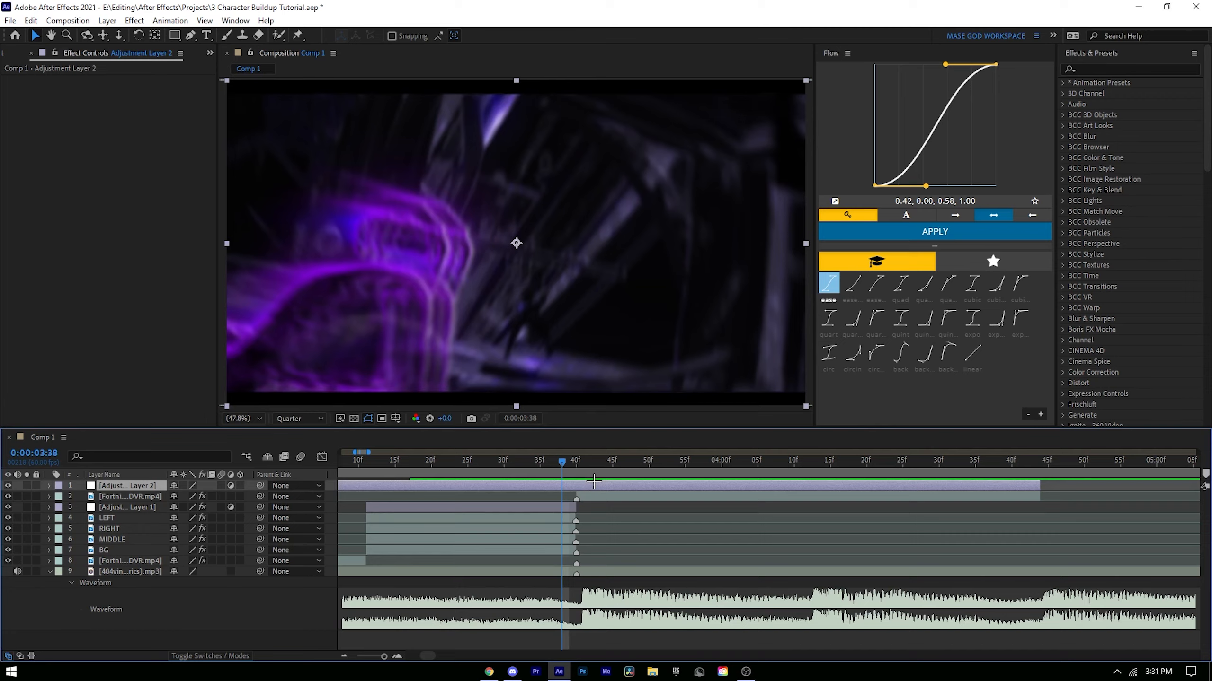
pyautogui.hotkey('alt', '[')
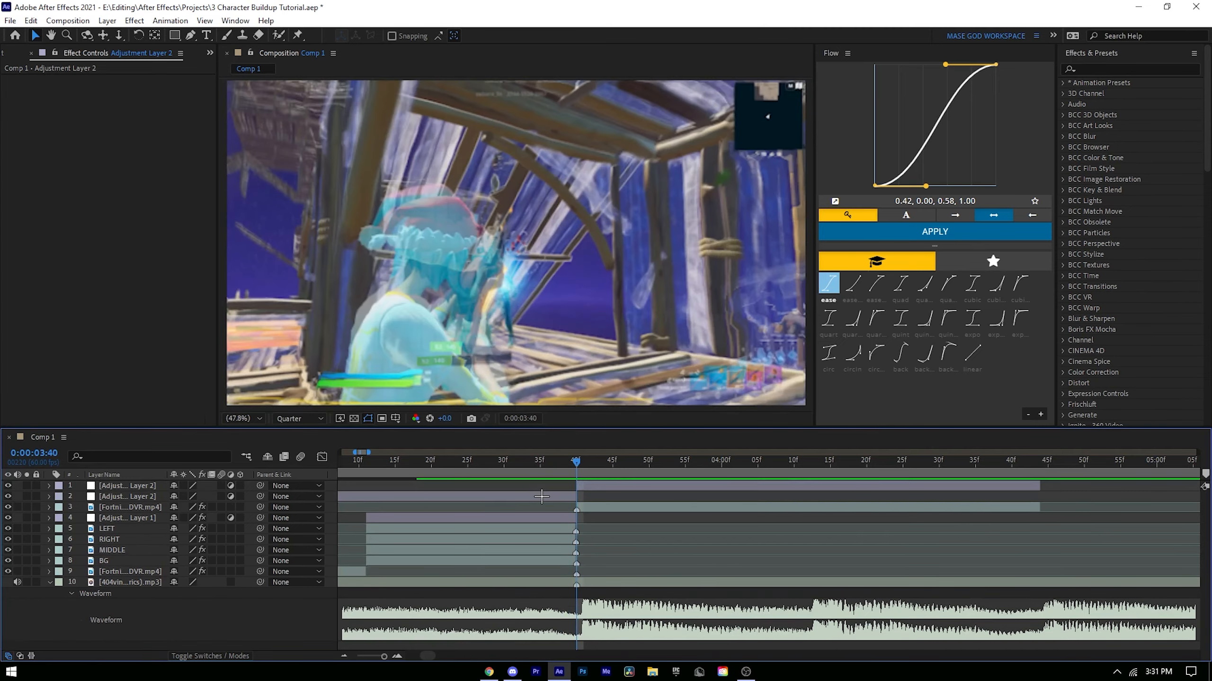
# Step: Apply the saved animation preset with Motion Tile, S_Flicker, S_HueSatBright, Blur and S_DissolveShake to Adjustment Layer 2 and review its keyframes
pyautogui.click(170, 20)
pyautogui.click(179, 46)
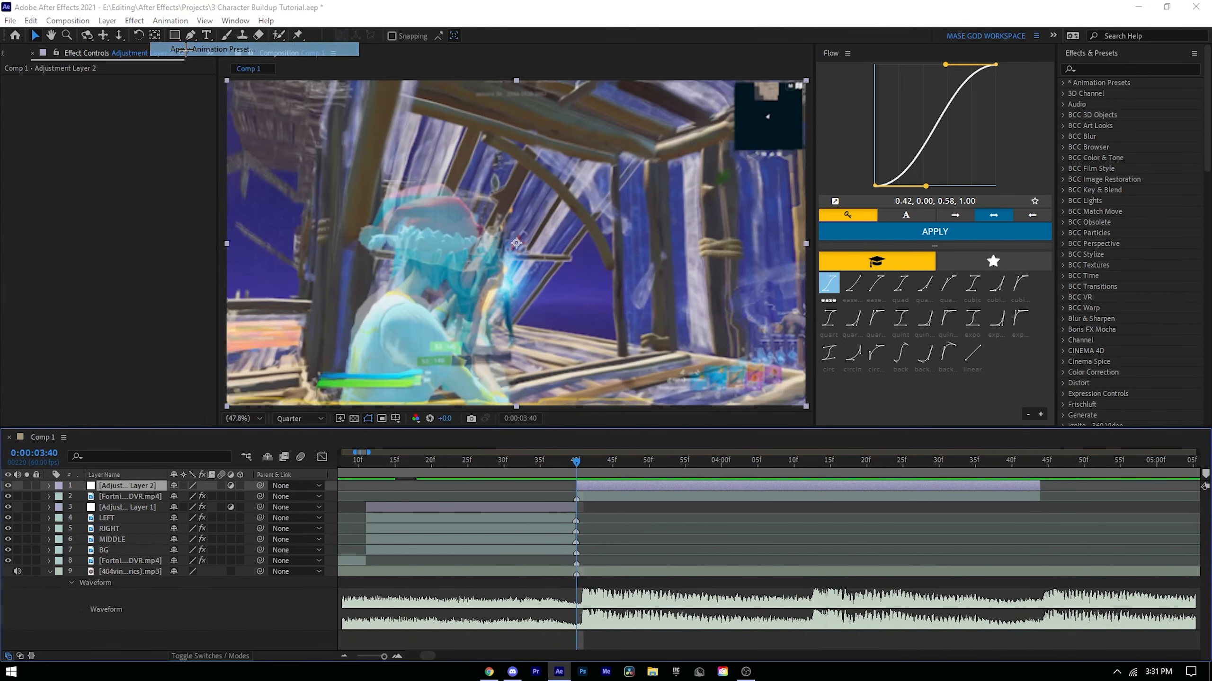
pyautogui.doubleClick(164, 118)
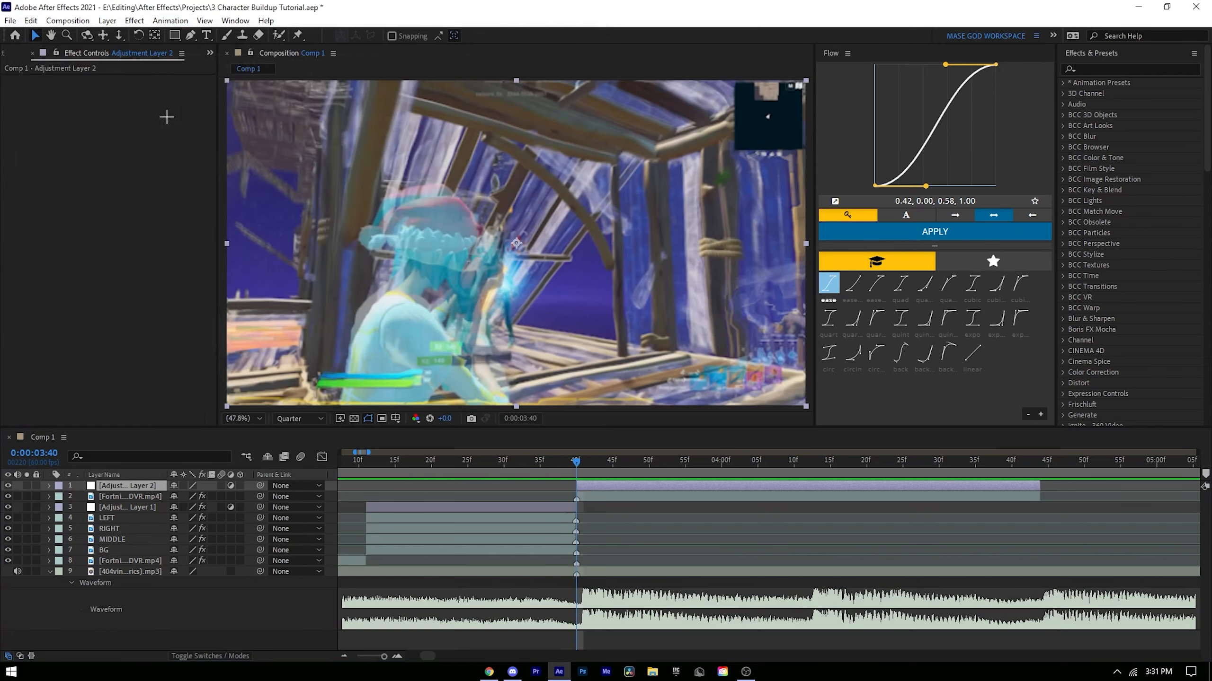
pyautogui.press('u')
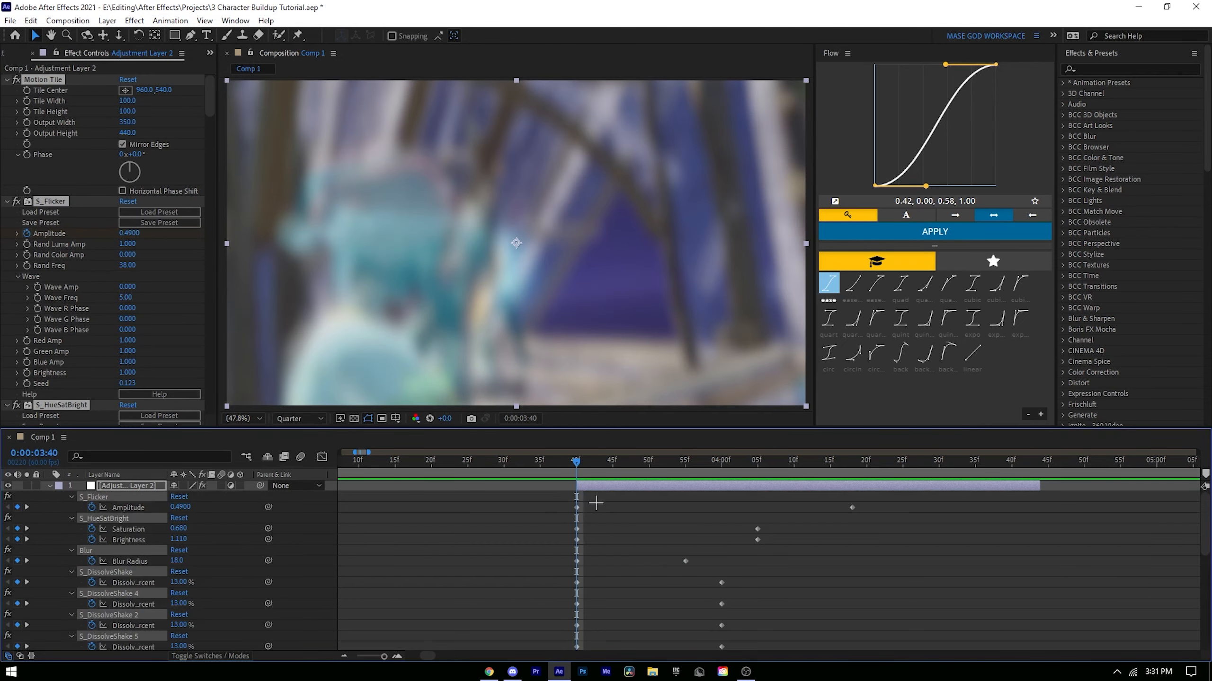
pyautogui.scroll(-1, 736, 536)
pyautogui.press('u')
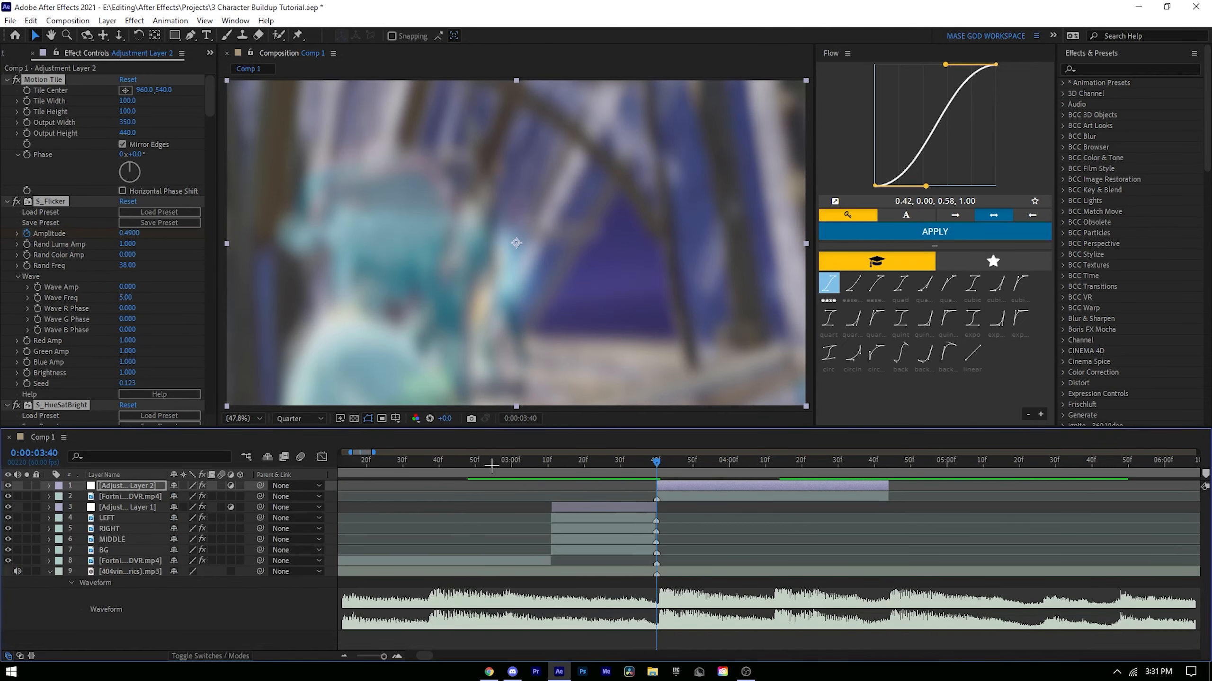
# Step: Save the project and play back the composition from 0:00:02:53 to check the impact shake after the buildup
pyautogui.click(428, 459)
pyautogui.hotkey('ctrl', 's')
pyautogui.moveTo(664, 460); pyautogui.dragTo(486, 449)
pyautogui.click(686, 483)
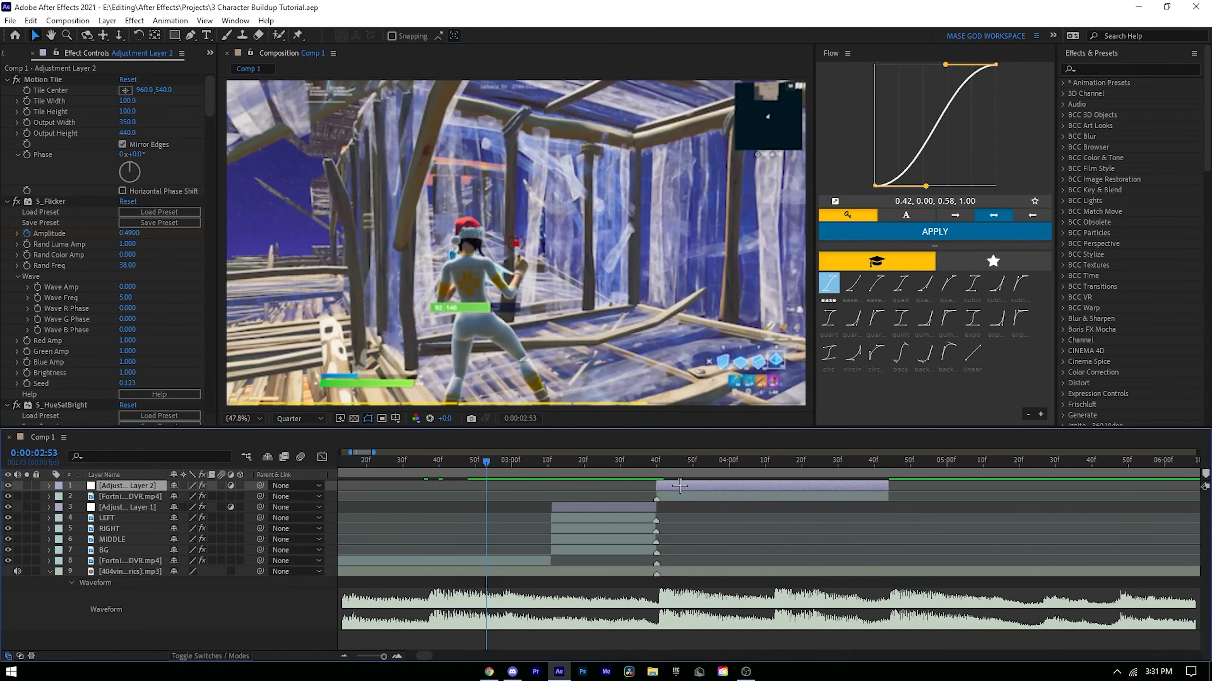
pyautogui.press('space')
pyautogui.press('space')
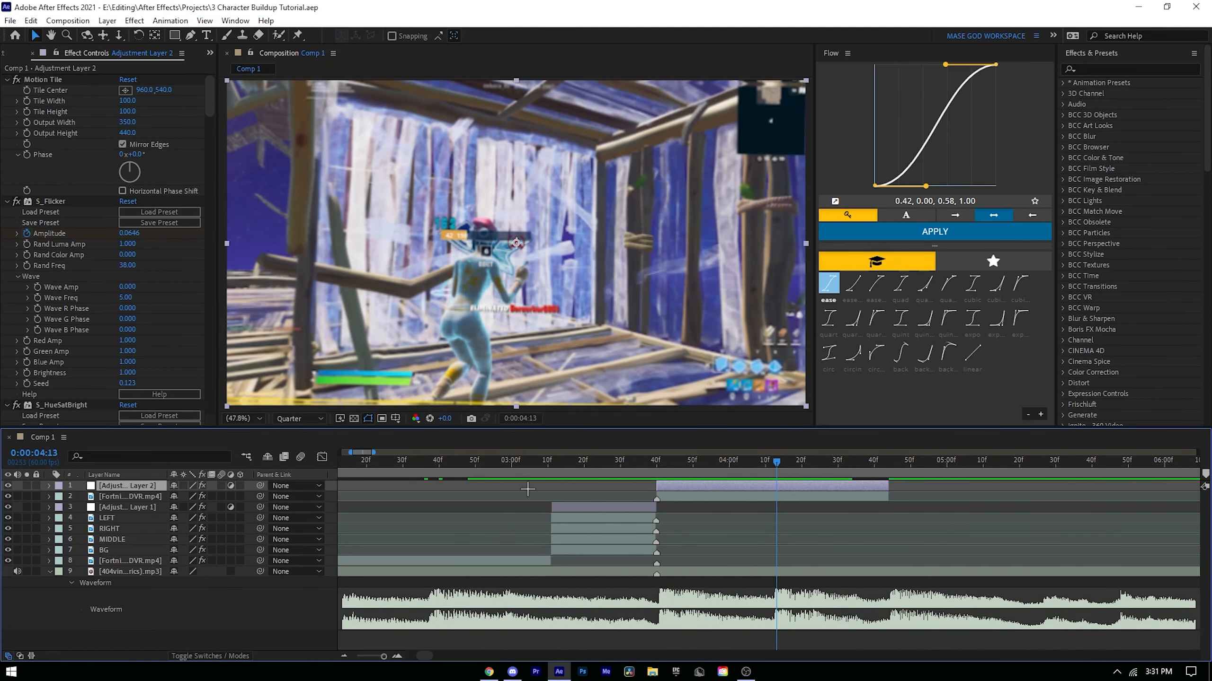
pyautogui.click(510, 529)
pyautogui.click(513, 513)
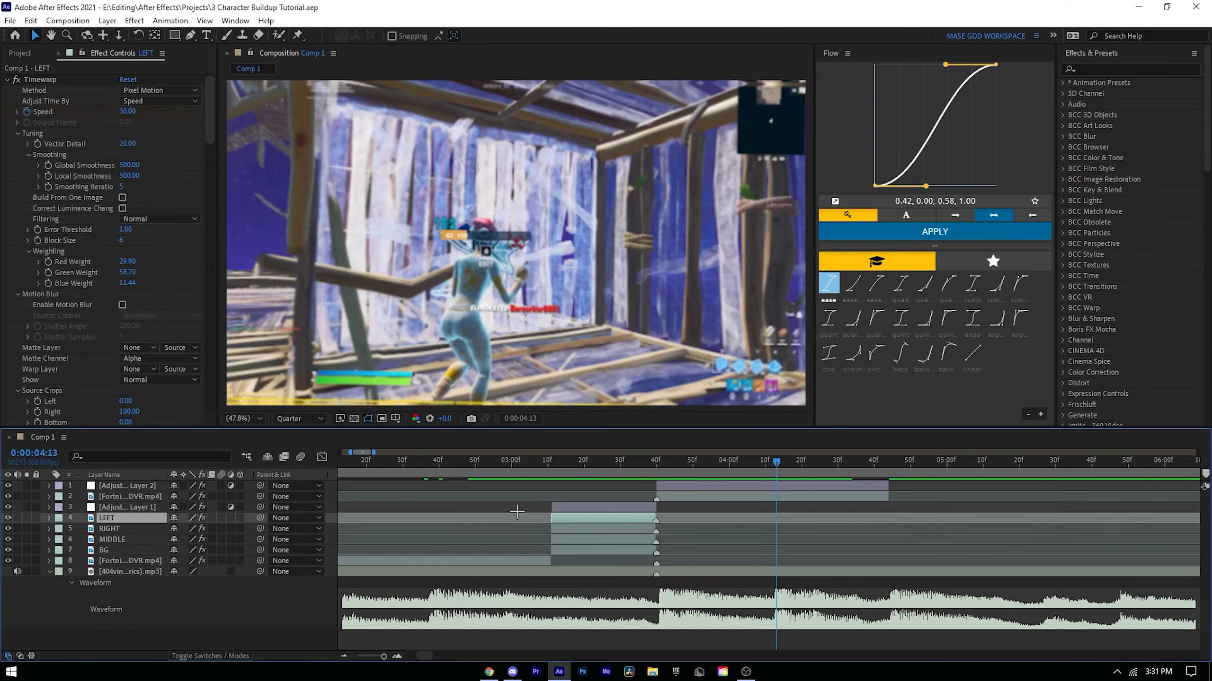
pyautogui.click(558, 507)
pyautogui.click(537, 497)
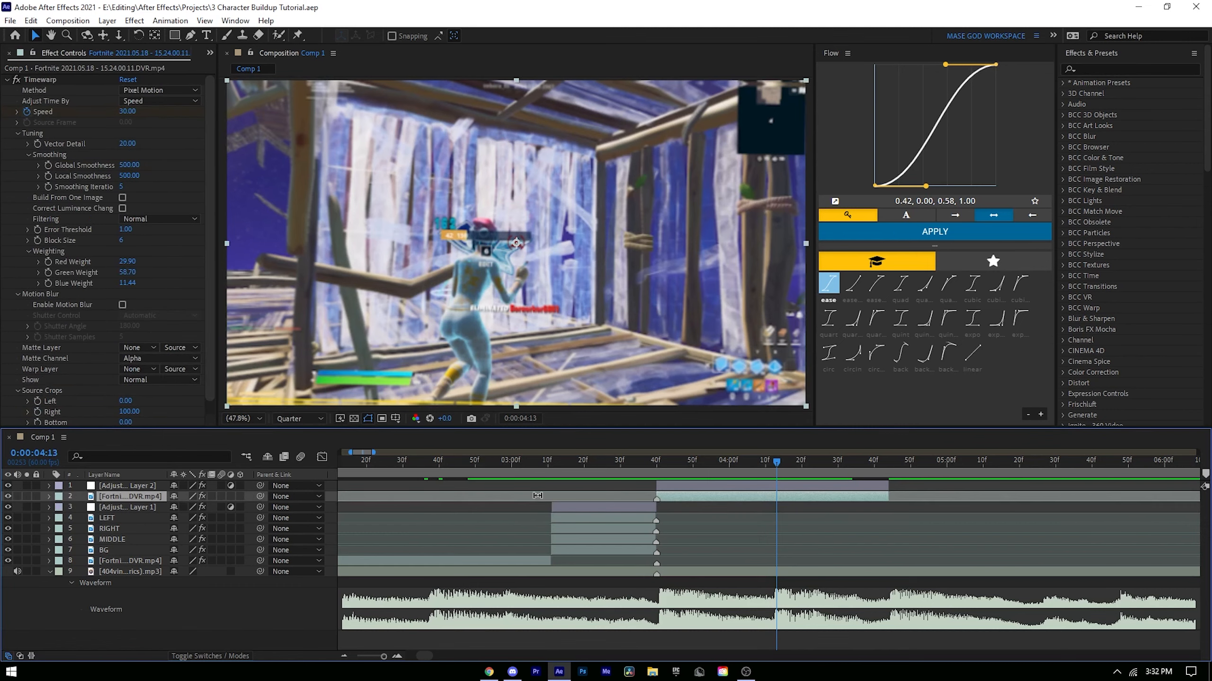